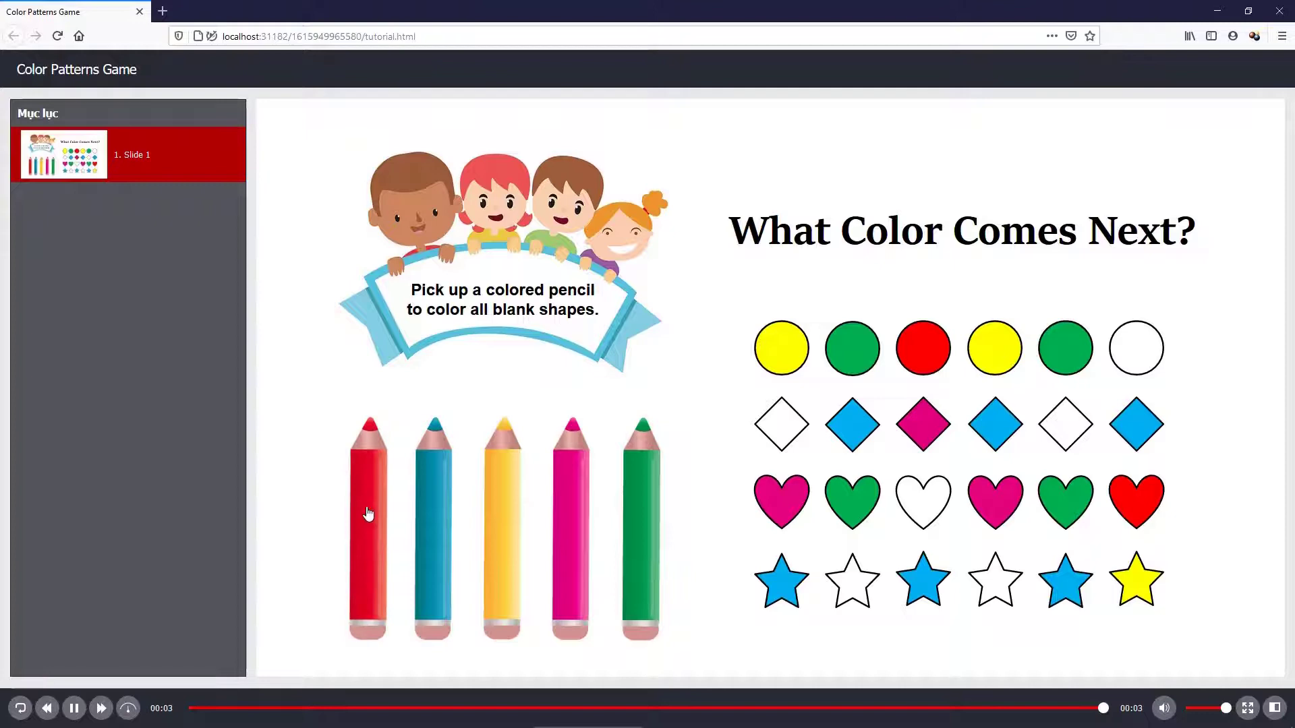
Try the sample game's pencil coloring, then start a new blank project.
{"action": "left_click", "coordinate": [1135, 361]}
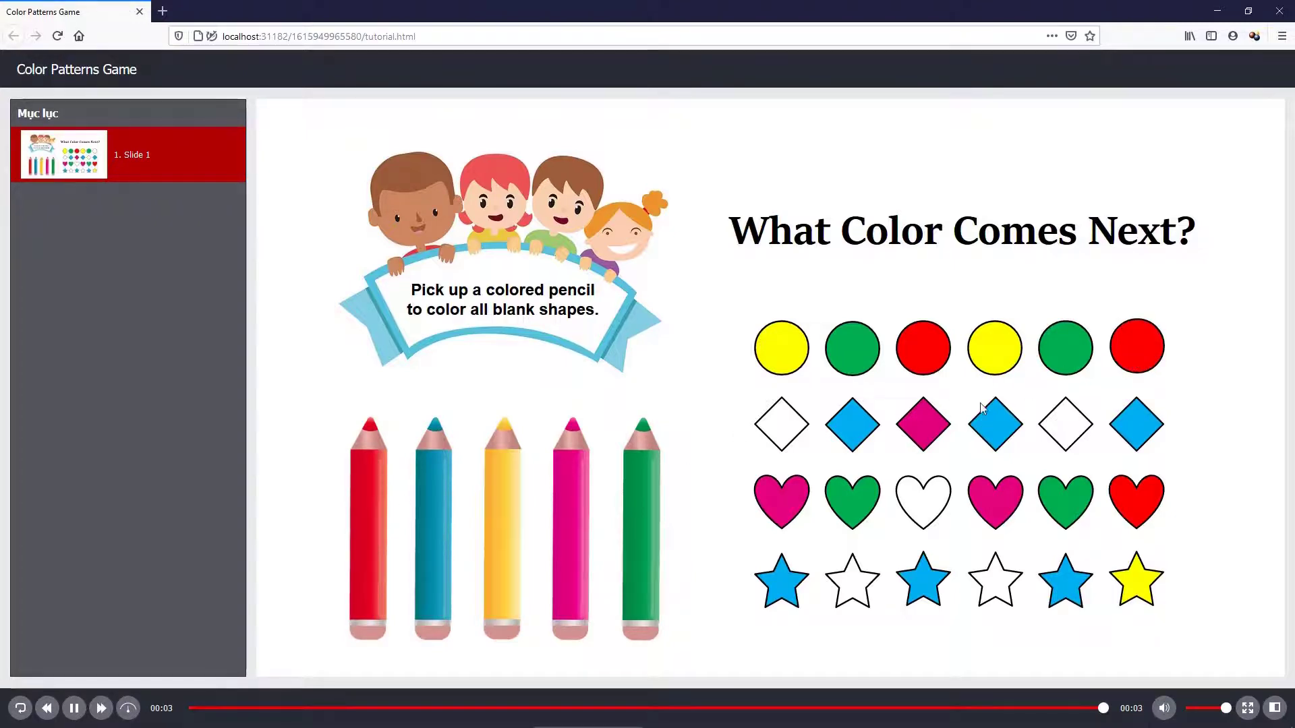
{"action": "left_click", "coordinate": [511, 514]}
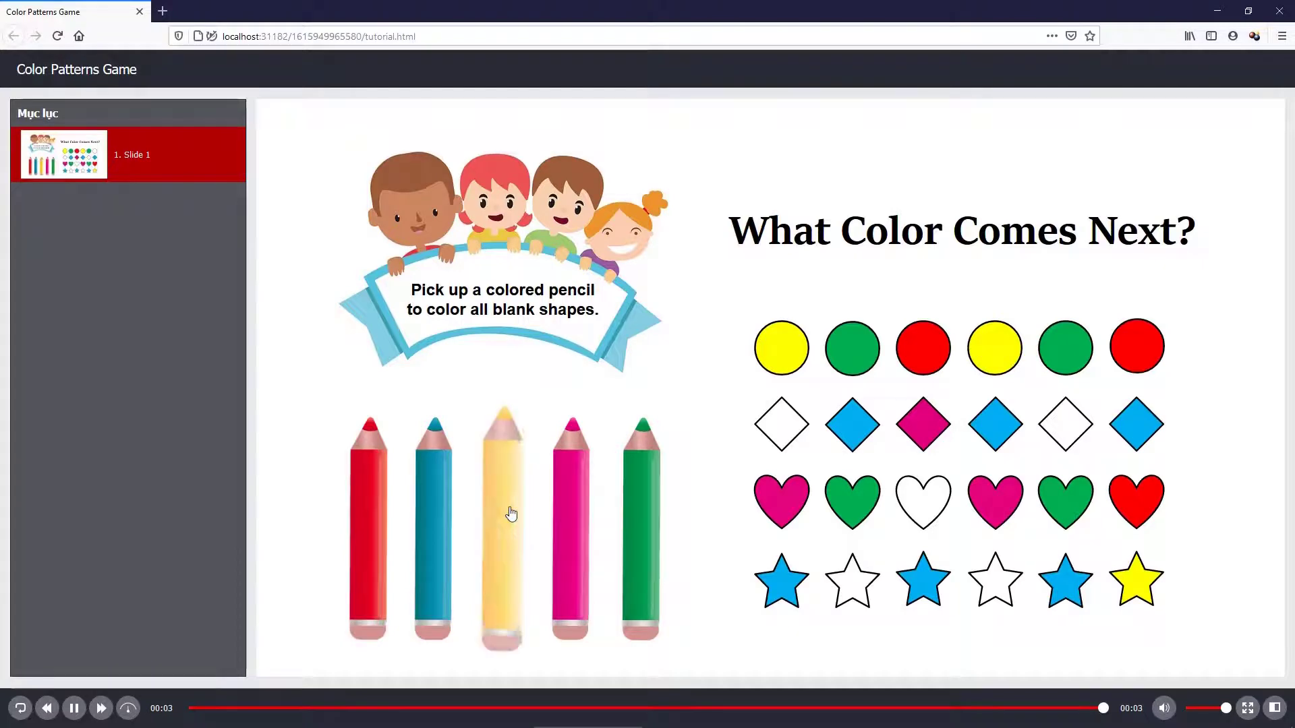
{"action": "left_click", "coordinate": [783, 425]}
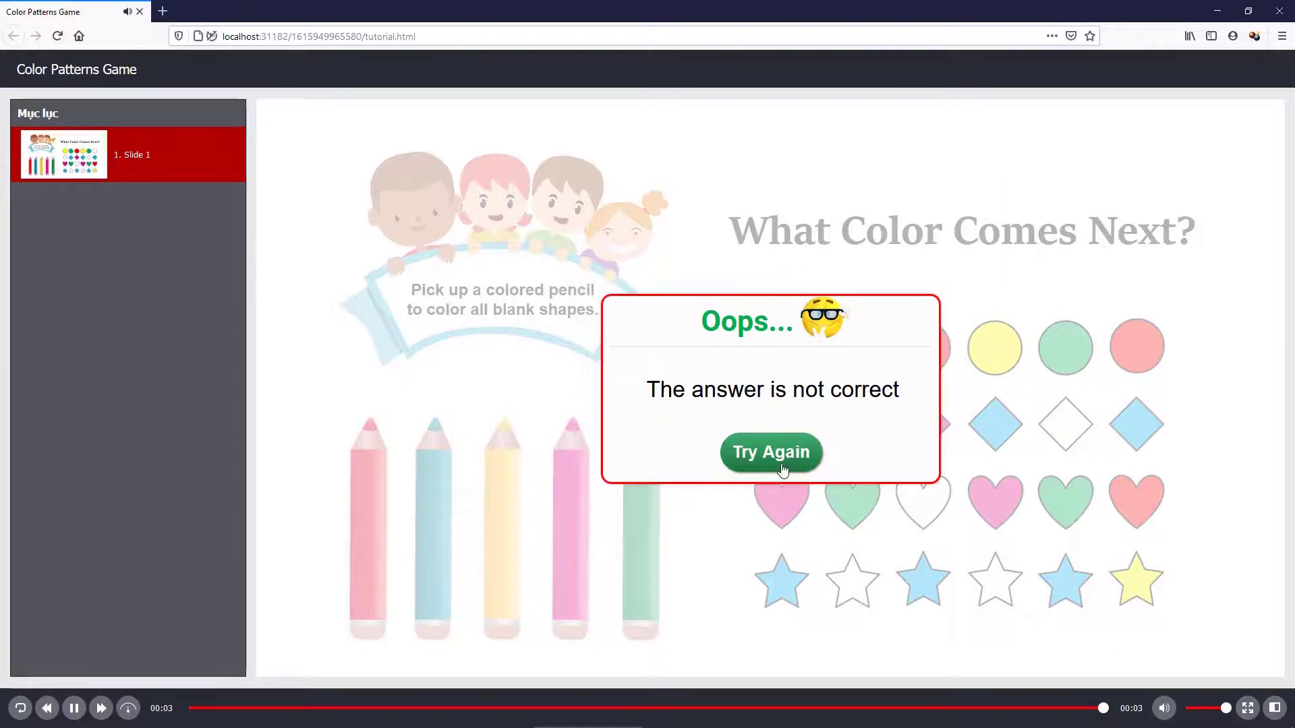
{"action": "left_click", "coordinate": [783, 468]}
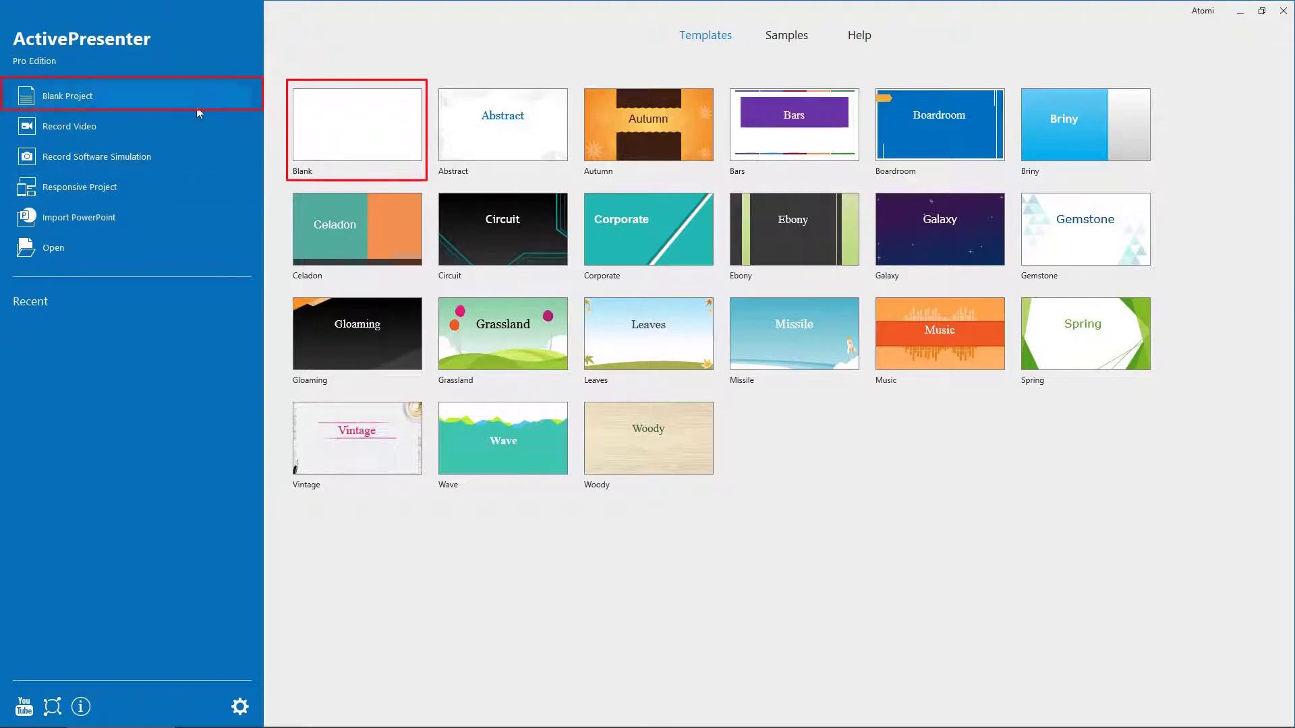
{"action": "left_click", "coordinate": [189, 96]}
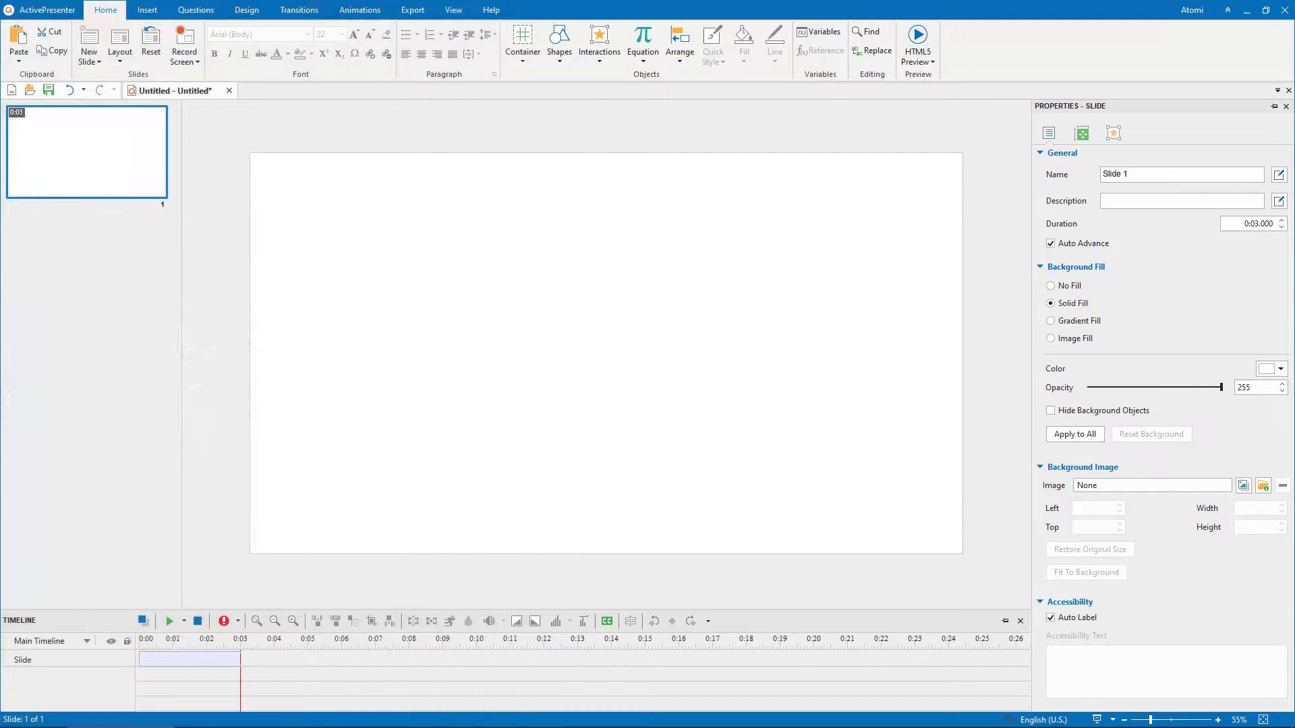
Place a circle, diamond, heart and five-point star in a vertical stack on the slide.
{"action": "left_click", "coordinate": [147, 9]}
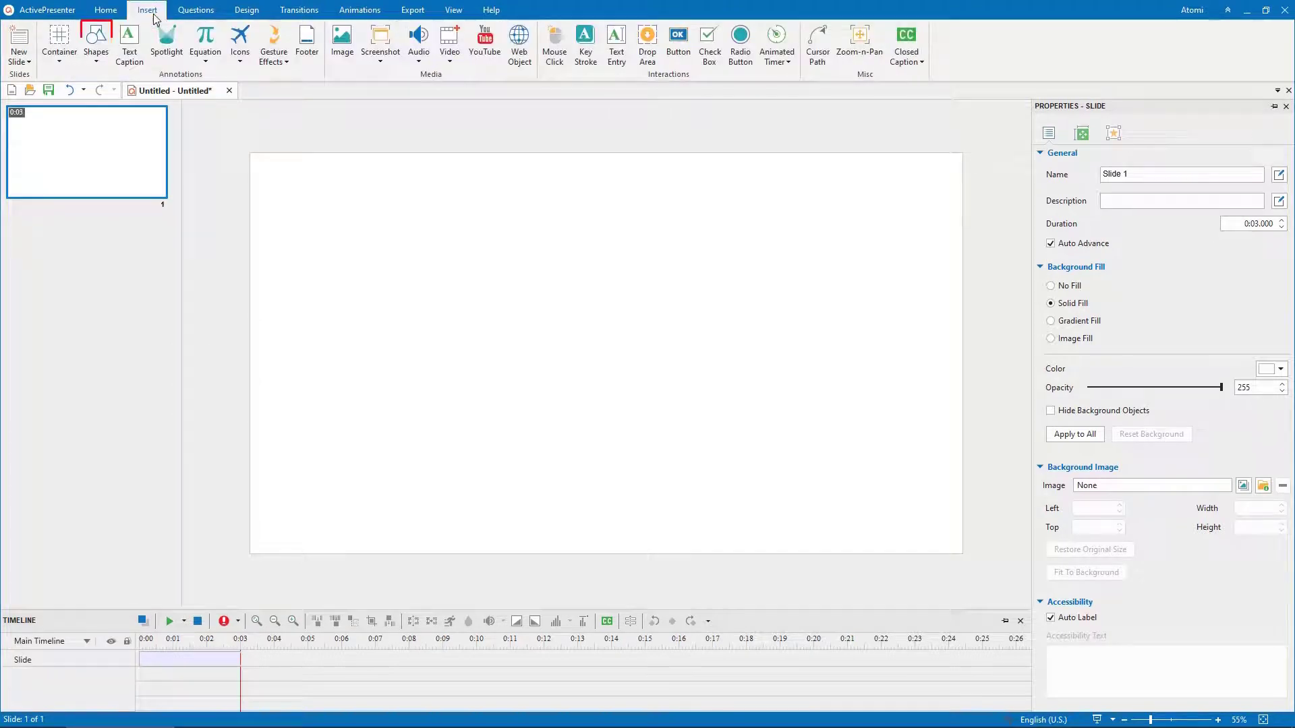
{"action": "left_click", "coordinate": [98, 51]}
{"action": "left_click", "coordinate": [144, 94]}
{"action": "left_click", "coordinate": [466, 230]}
{"action": "left_click", "coordinate": [101, 61]}
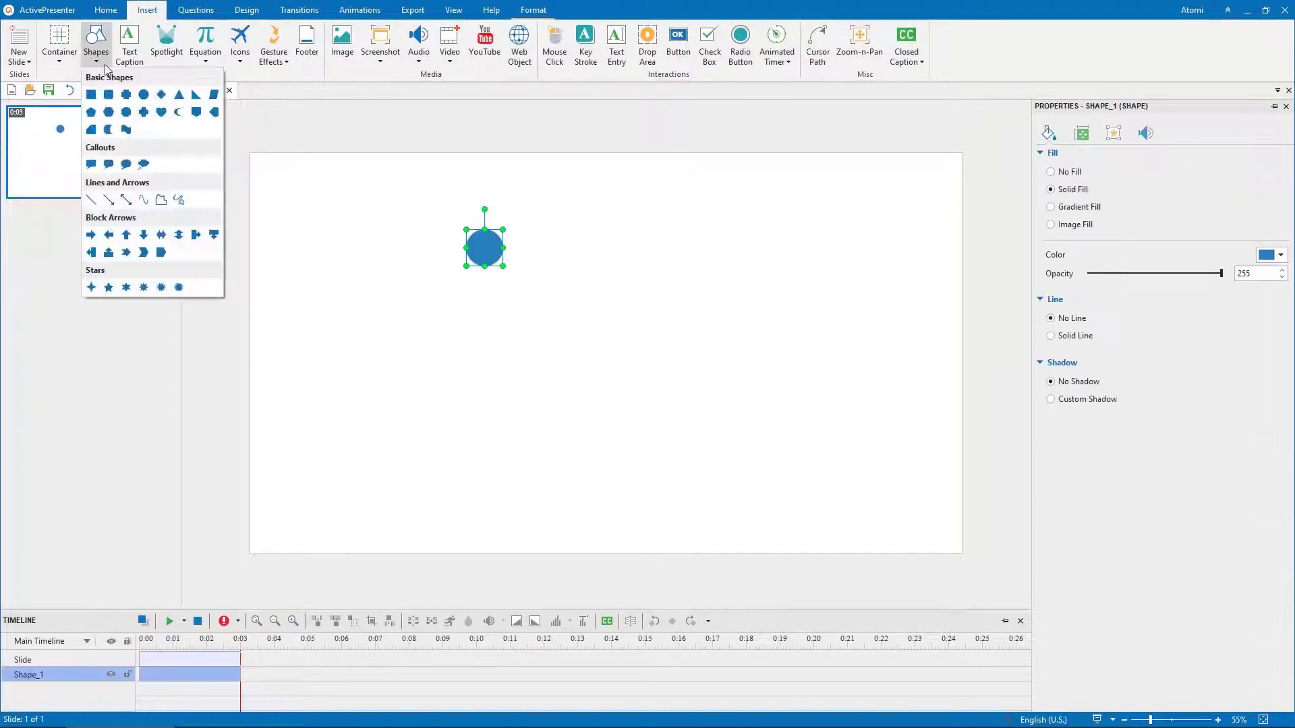
{"action": "left_click", "coordinate": [161, 95]}
{"action": "left_click", "coordinate": [480, 302]}
{"action": "left_click", "coordinate": [98, 63]}
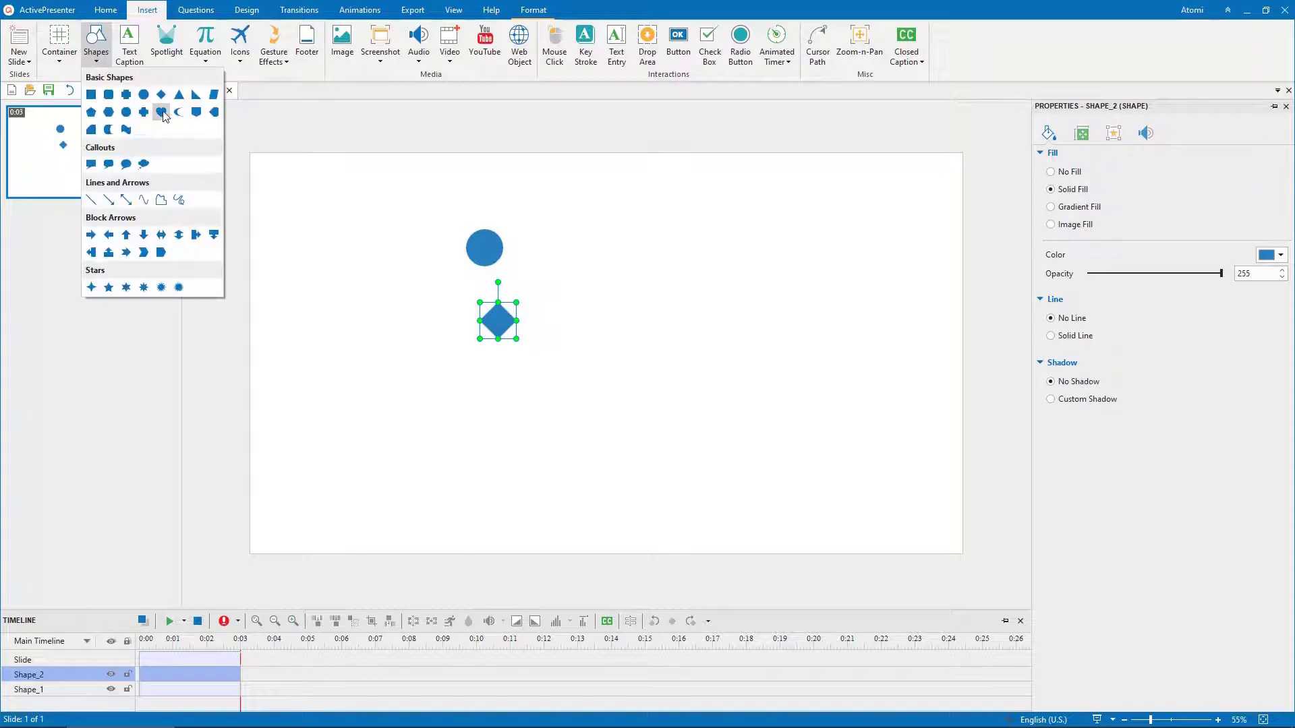
{"action": "left_click", "coordinate": [161, 112]}
{"action": "left_click", "coordinate": [490, 378]}
{"action": "left_click", "coordinate": [96, 57]}
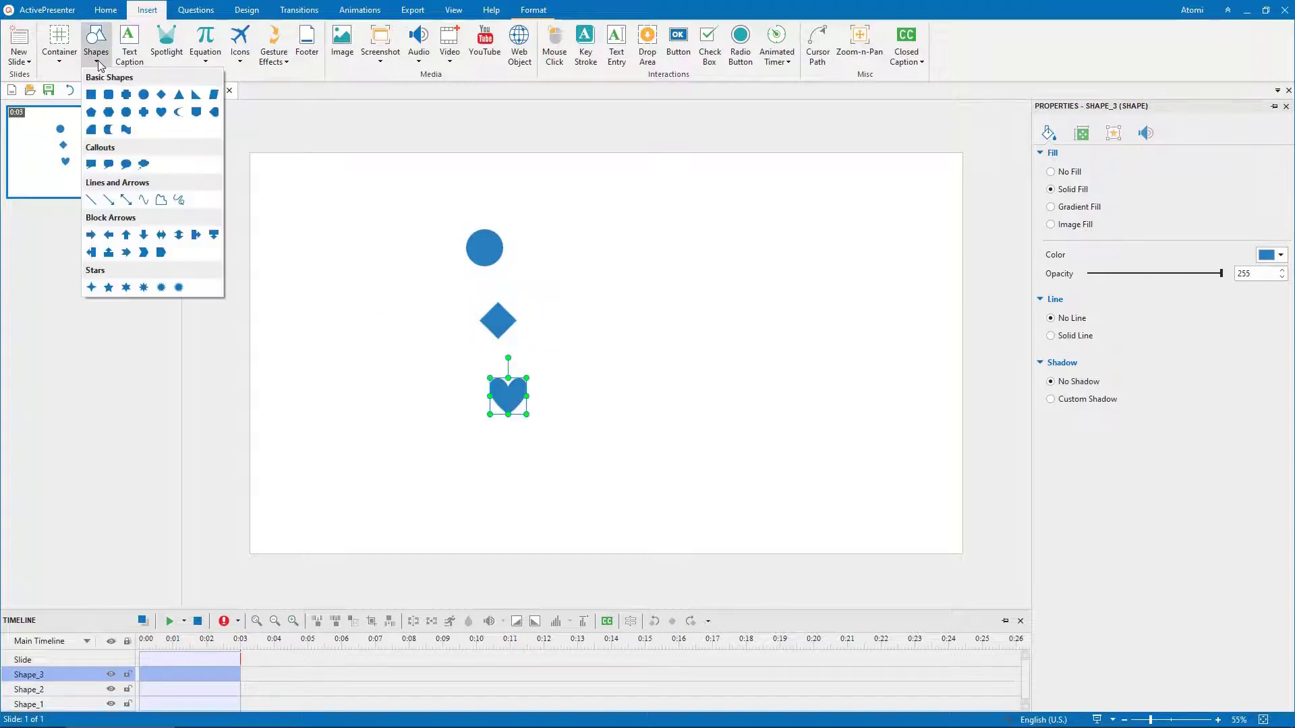
{"action": "left_click", "coordinate": [116, 290]}
{"action": "left_click", "coordinate": [506, 448]}
Center the four shapes on each other and distribute them evenly top to bottom.
{"action": "key", "text": "ctrl+a"}
{"action": "left_click", "coordinate": [534, 10]}
{"action": "left_click", "coordinate": [735, 44]}
{"action": "left_click", "coordinate": [806, 99]}
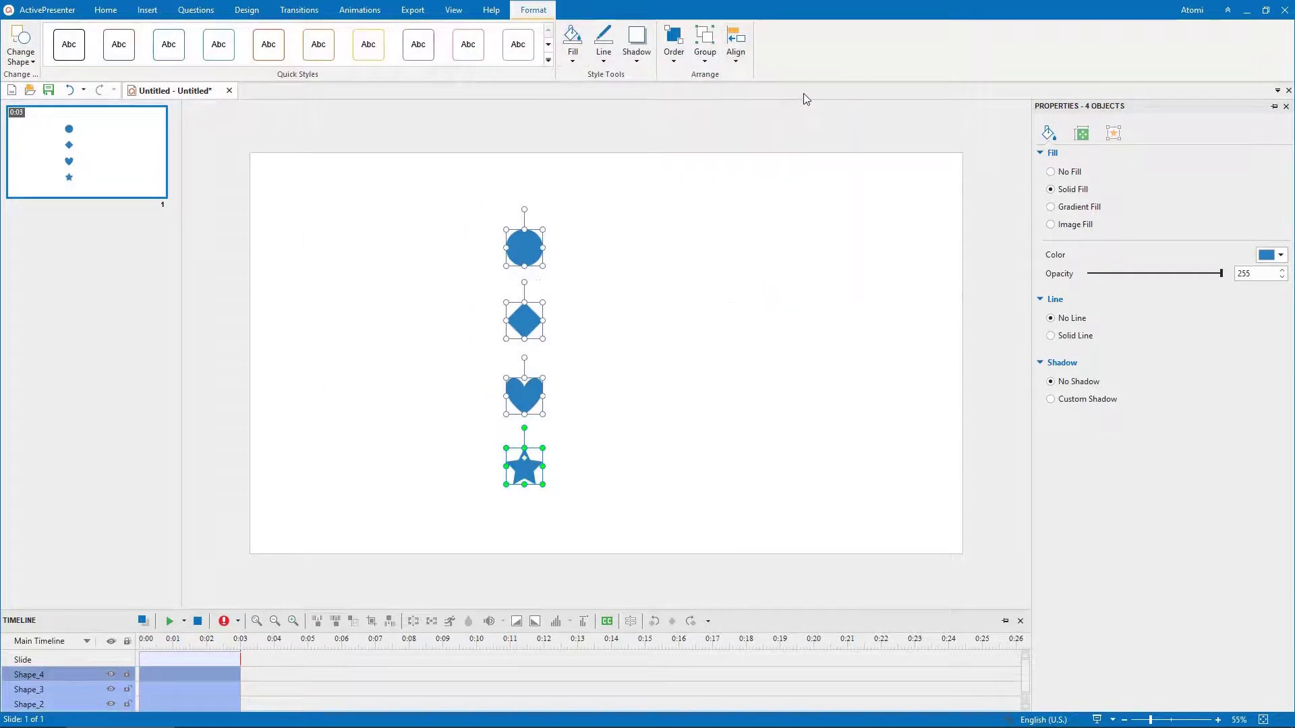
{"action": "left_click", "coordinate": [739, 57]}
{"action": "left_click", "coordinate": [776, 223]}
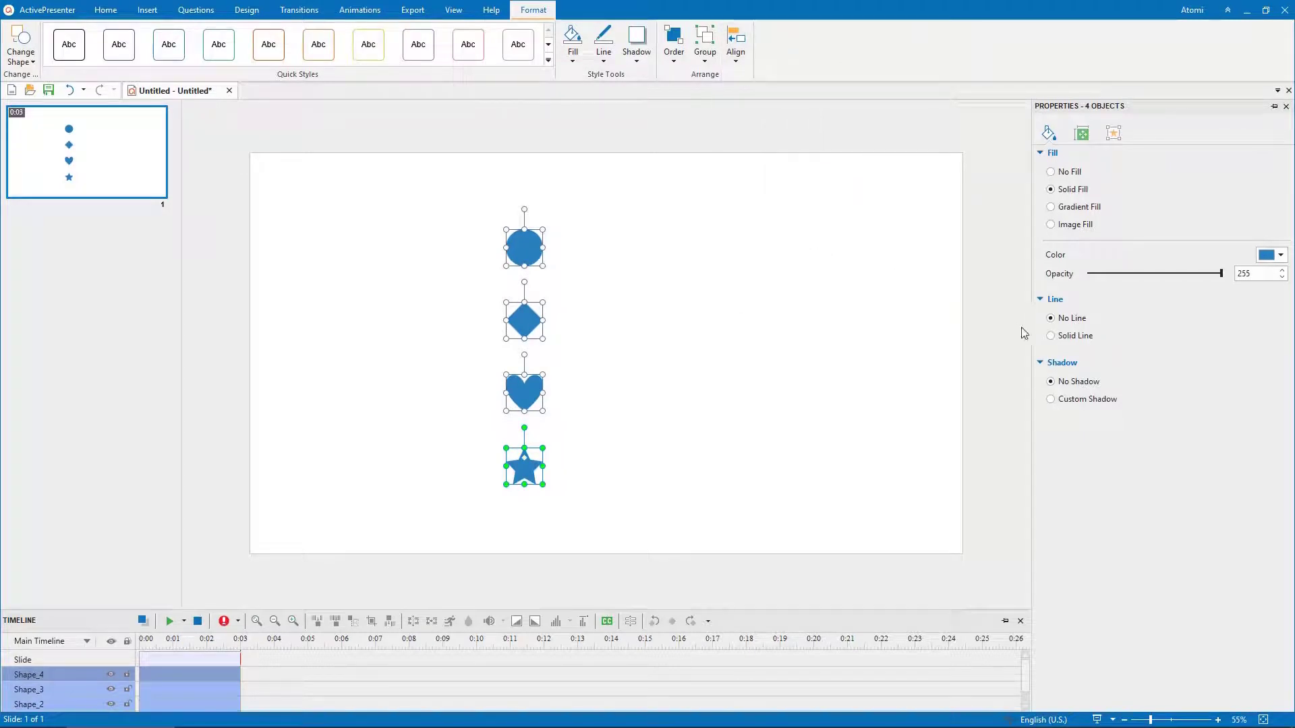
Give the shapes 3 px solid outlines and duplicate the set several times with Ctrl+D.
{"action": "left_click", "coordinate": [1050, 335]}
{"action": "left_click", "coordinate": [1281, 360]}
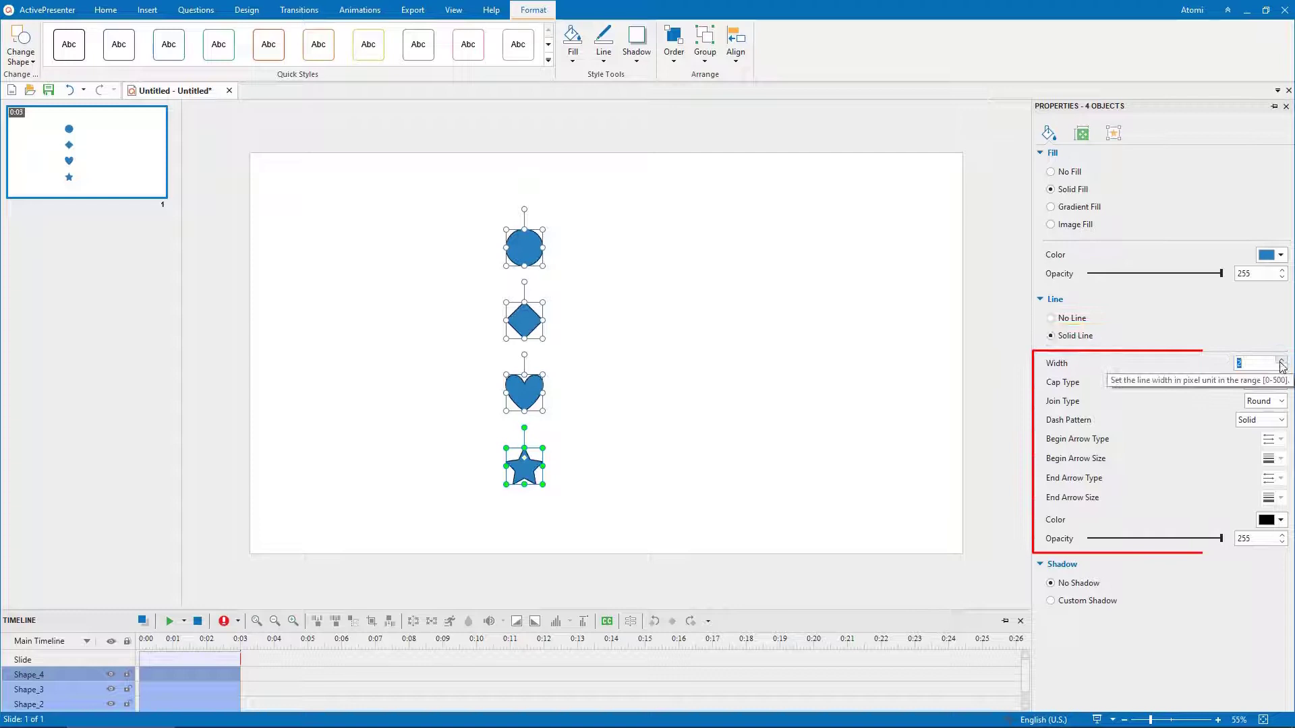
{"action": "left_click", "coordinate": [1281, 361]}
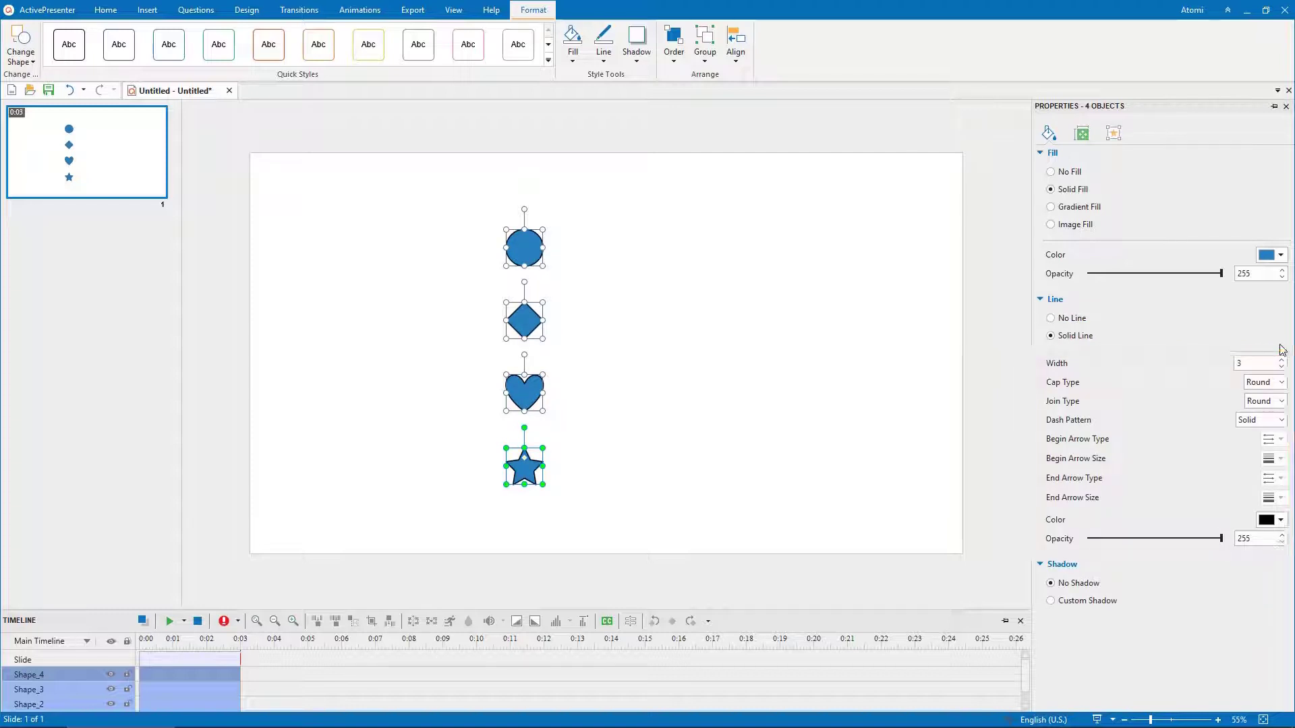
{"action": "key", "text": "ctrl+d"}
{"action": "key", "text": "ctrl+d"}
{"action": "key", "text": "ctrl+d"}
{"action": "key", "text": "ctrl+d"}
{"action": "key", "text": "ctrl+d"}
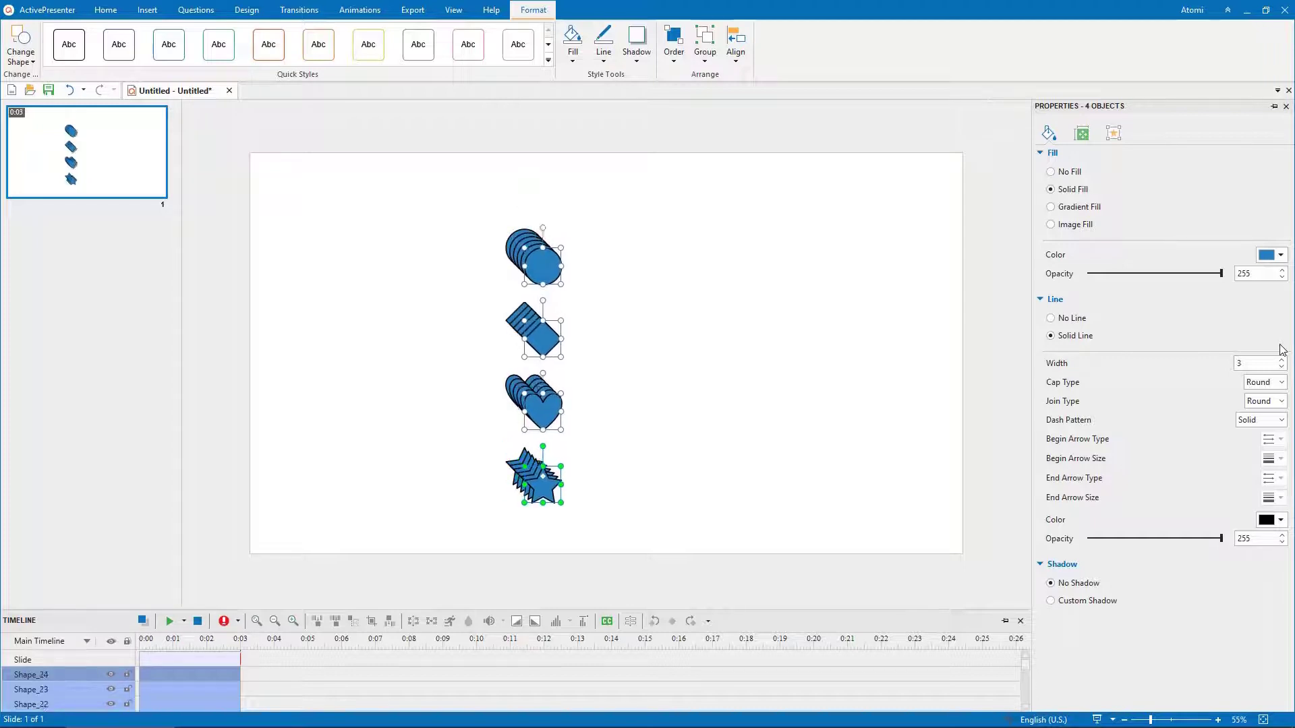
Move the latest copies right, then align the top-row circles and space them evenly across.
{"action": "left_click_drag", "start_coordinate": [558, 253], "coordinate": [854, 249]}
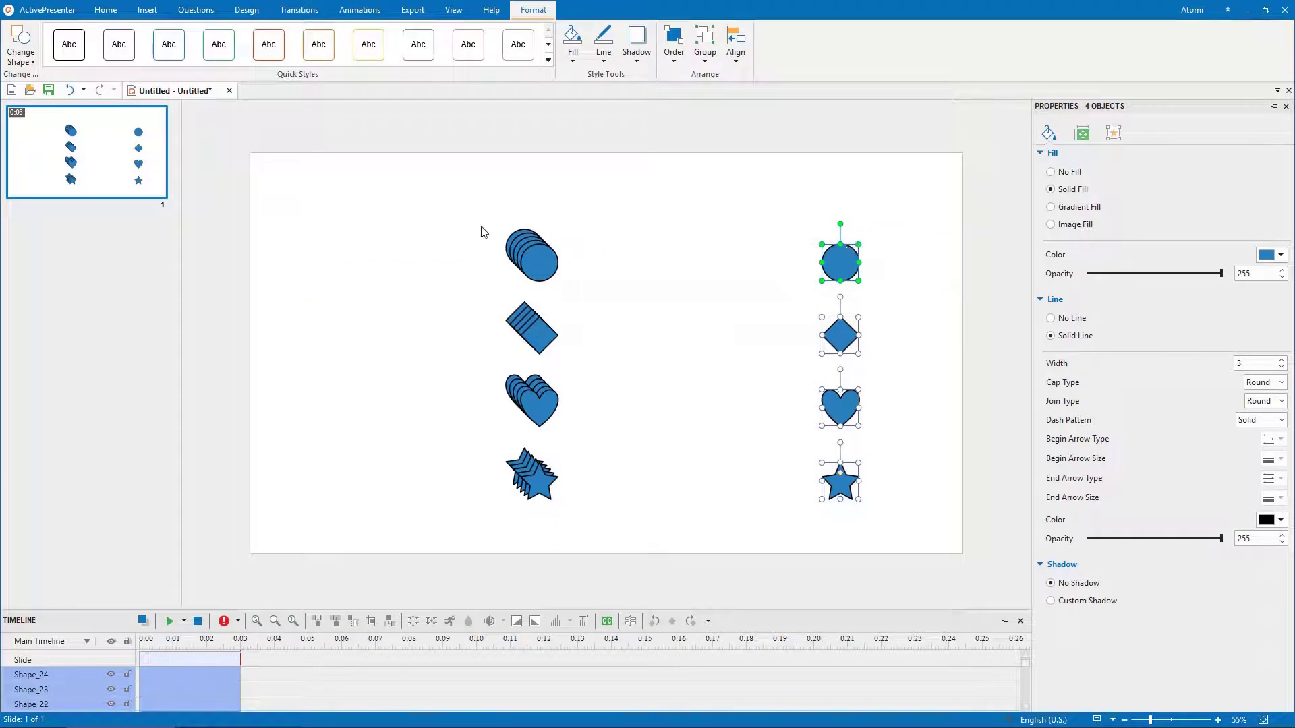
{"action": "left_click_drag", "start_coordinate": [481, 232], "coordinate": [866, 294]}
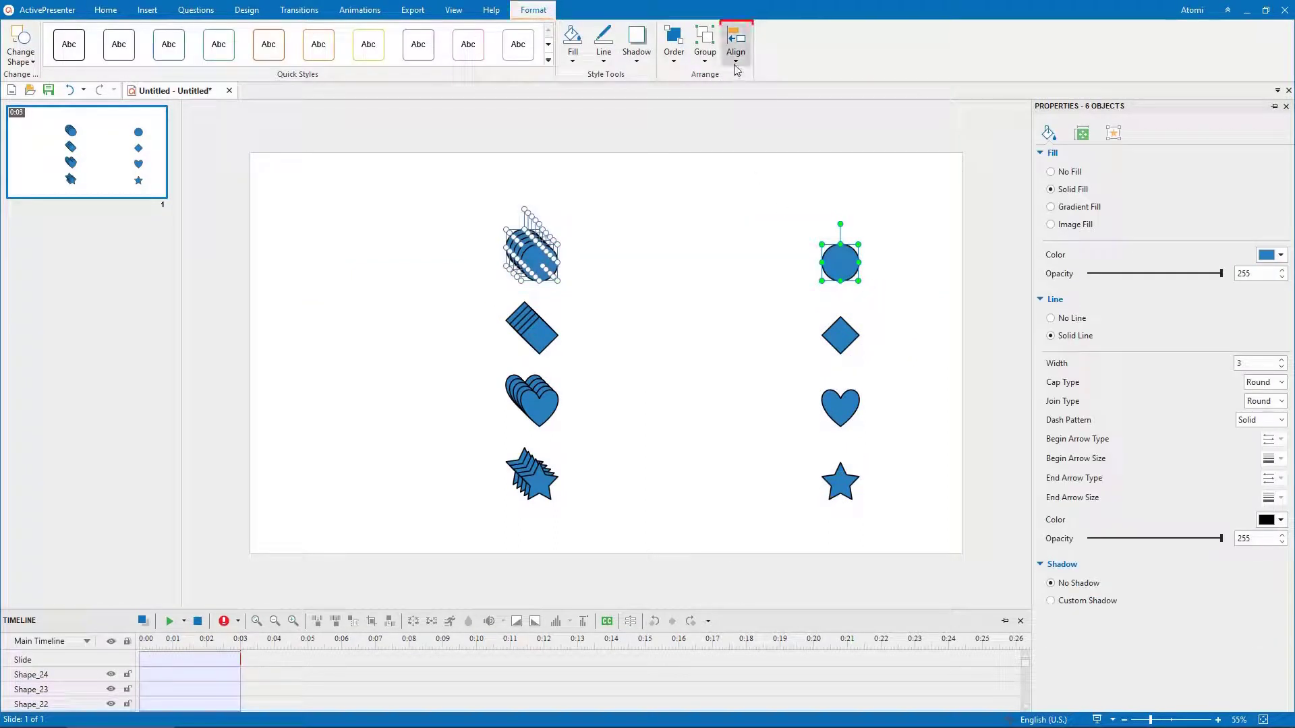
{"action": "left_click", "coordinate": [735, 54]}
{"action": "left_click", "coordinate": [776, 148]}
{"action": "left_click", "coordinate": [736, 54]}
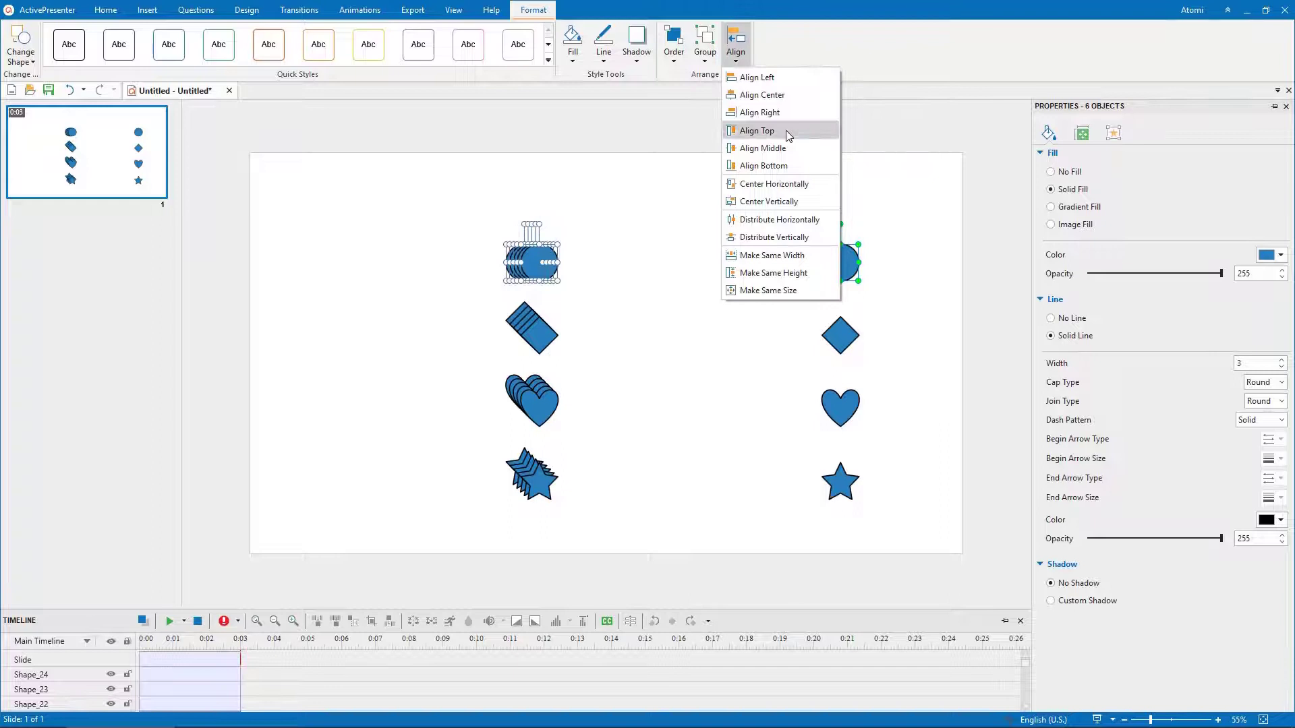
{"action": "left_click", "coordinate": [820, 220]}
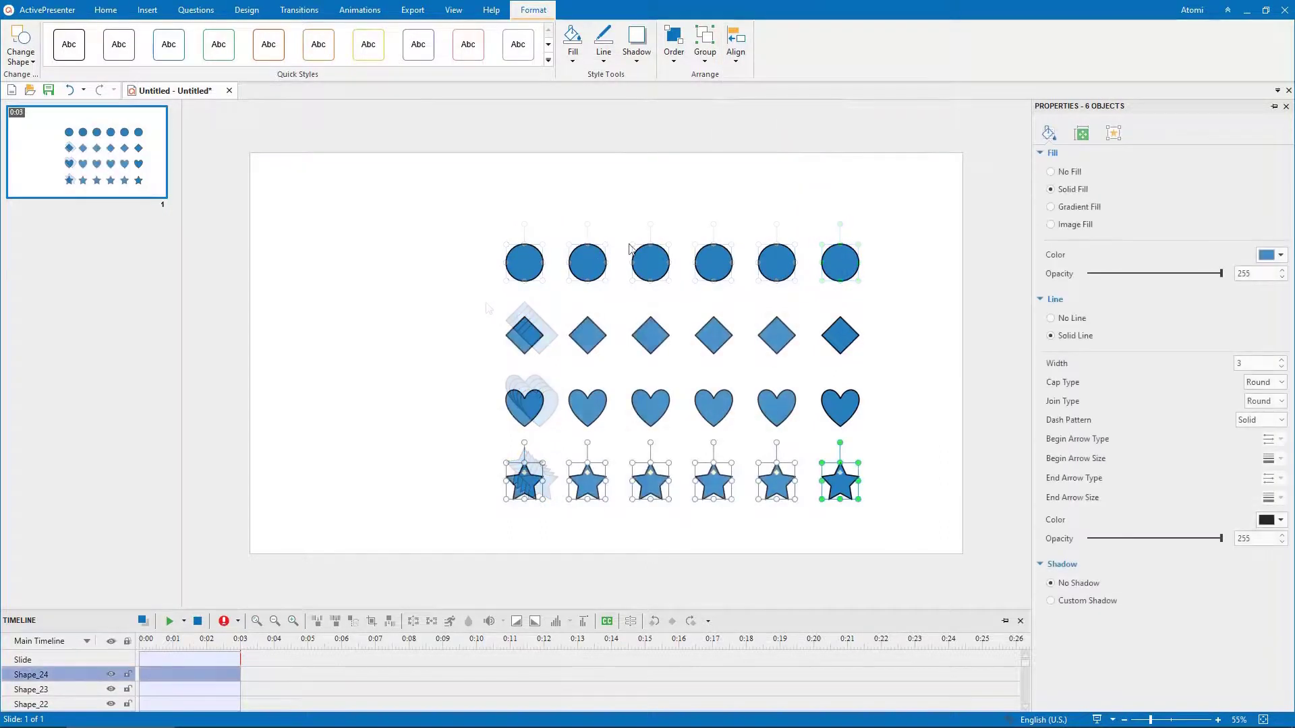
Fill the first and fourth circles with yellow.
{"action": "left_click", "coordinate": [540, 265]}
{"action": "left_click", "coordinate": [702, 274], "text": "ctrl"}
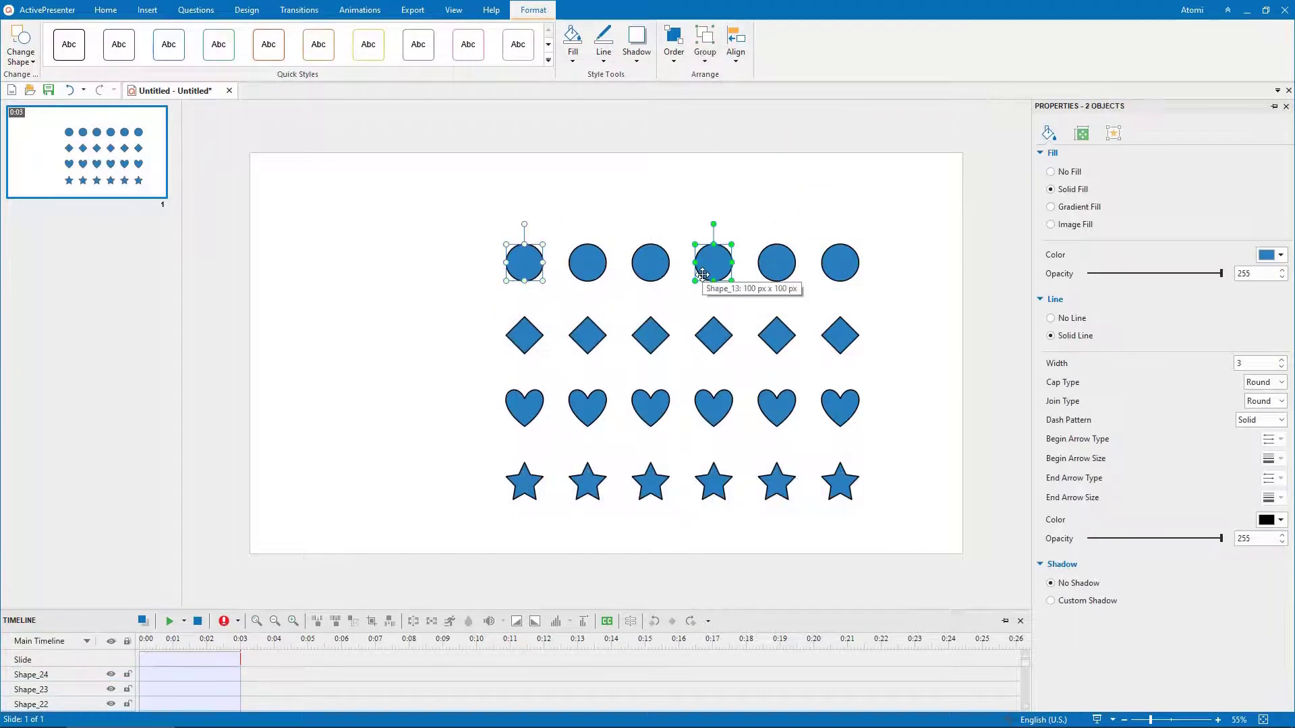
{"action": "left_click", "coordinate": [1270, 254]}
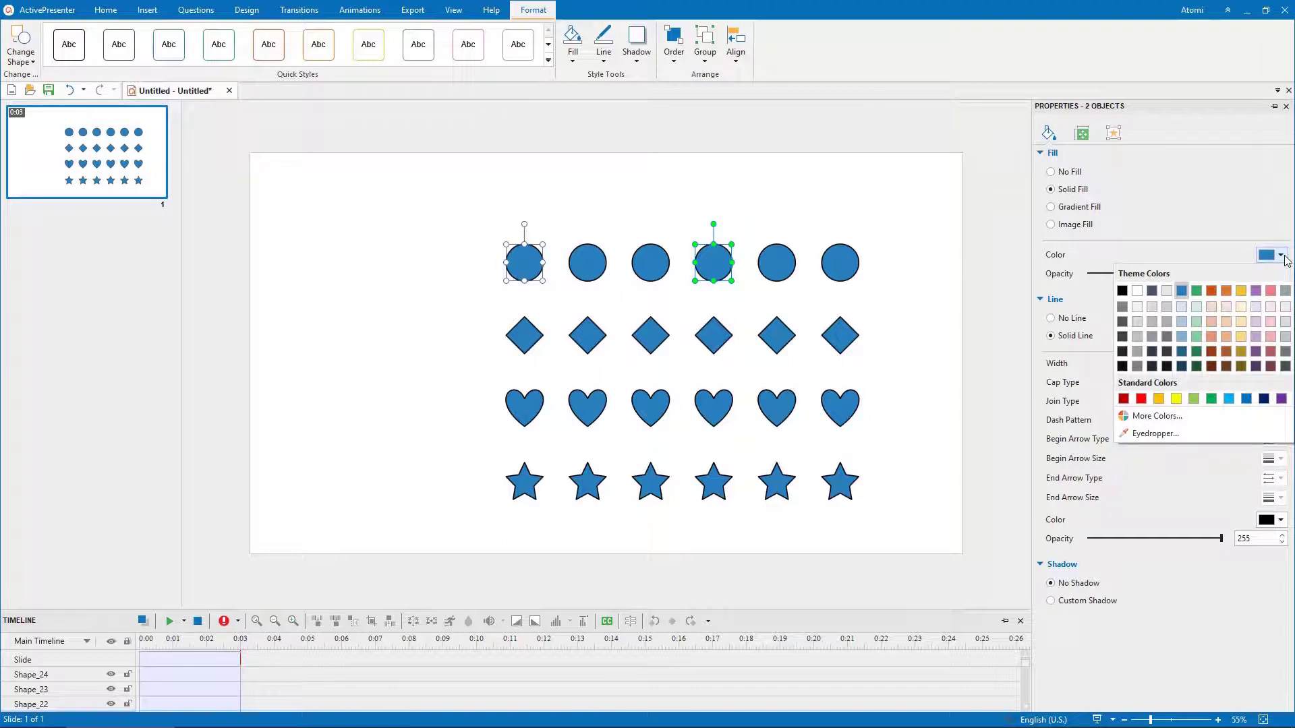
{"action": "left_click", "coordinate": [1177, 399]}
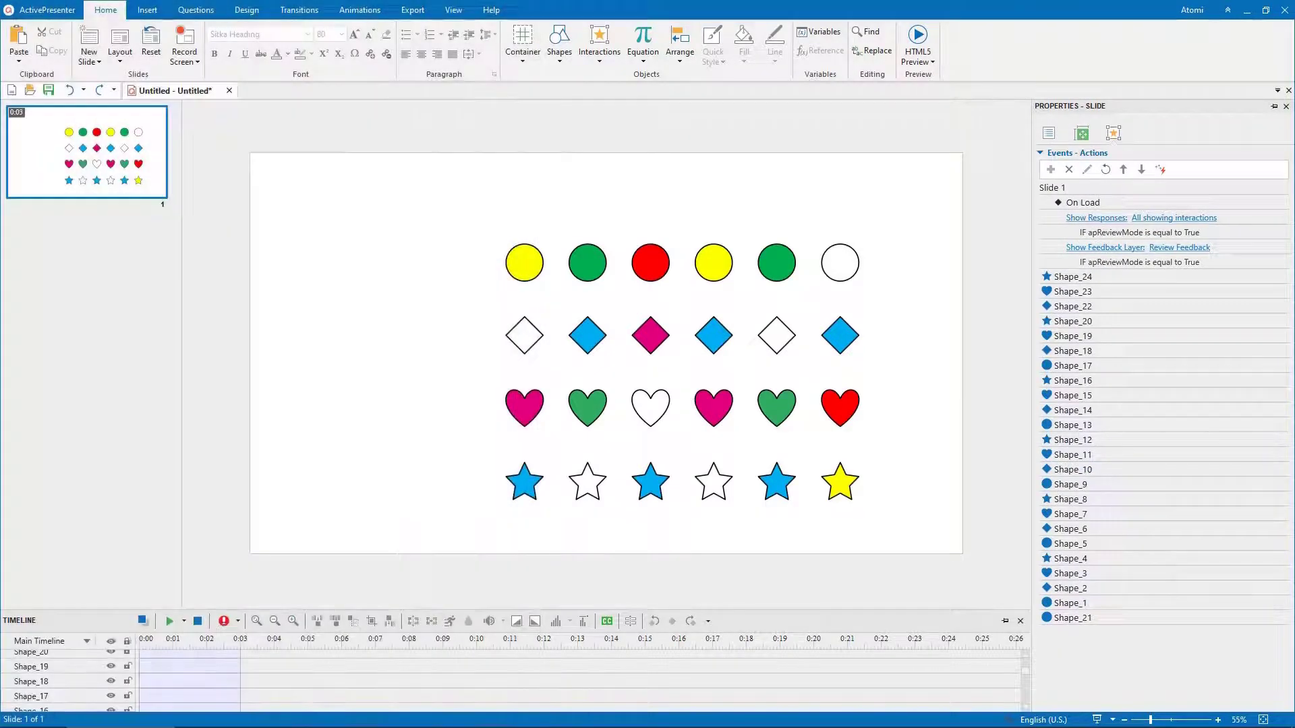
Insert the Game Description banner with a size-22 caption 'Pick up a colored pencil to color all blank shapes'.
{"action": "left_click", "coordinate": [150, 10]}
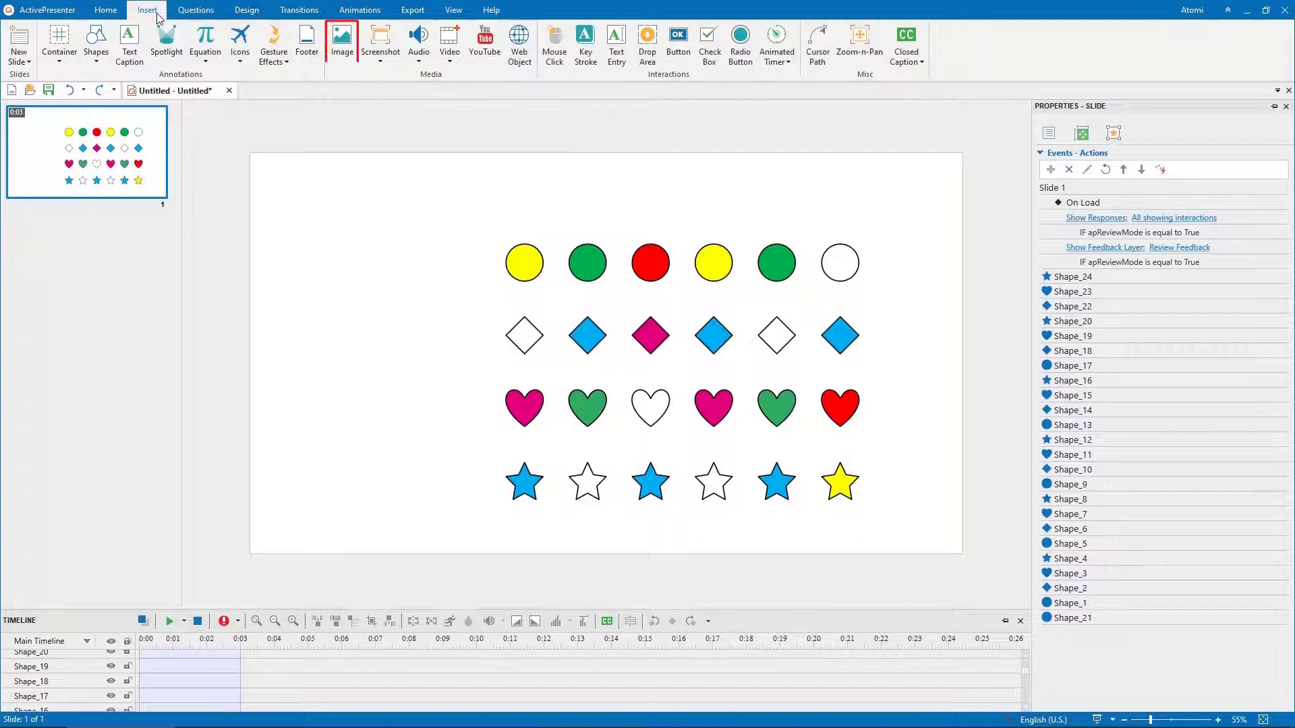
{"action": "left_click", "coordinate": [342, 44]}
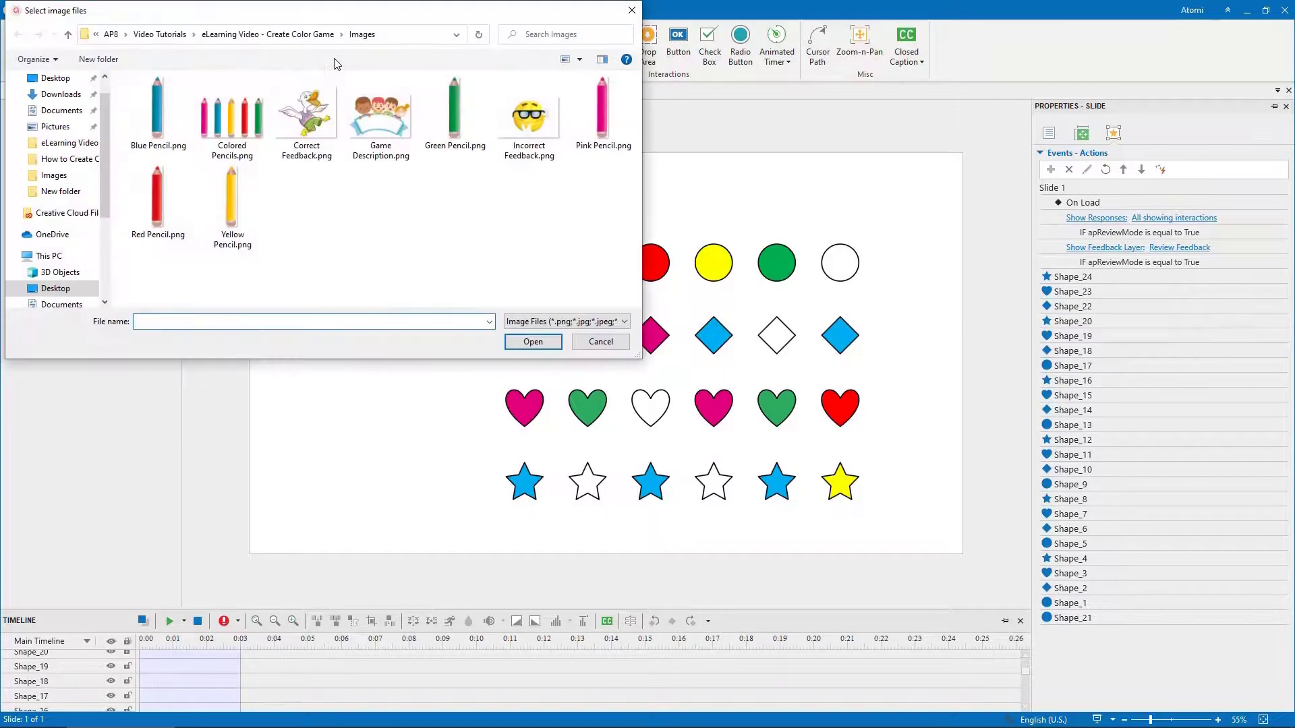
{"action": "double_click", "coordinate": [359, 146]}
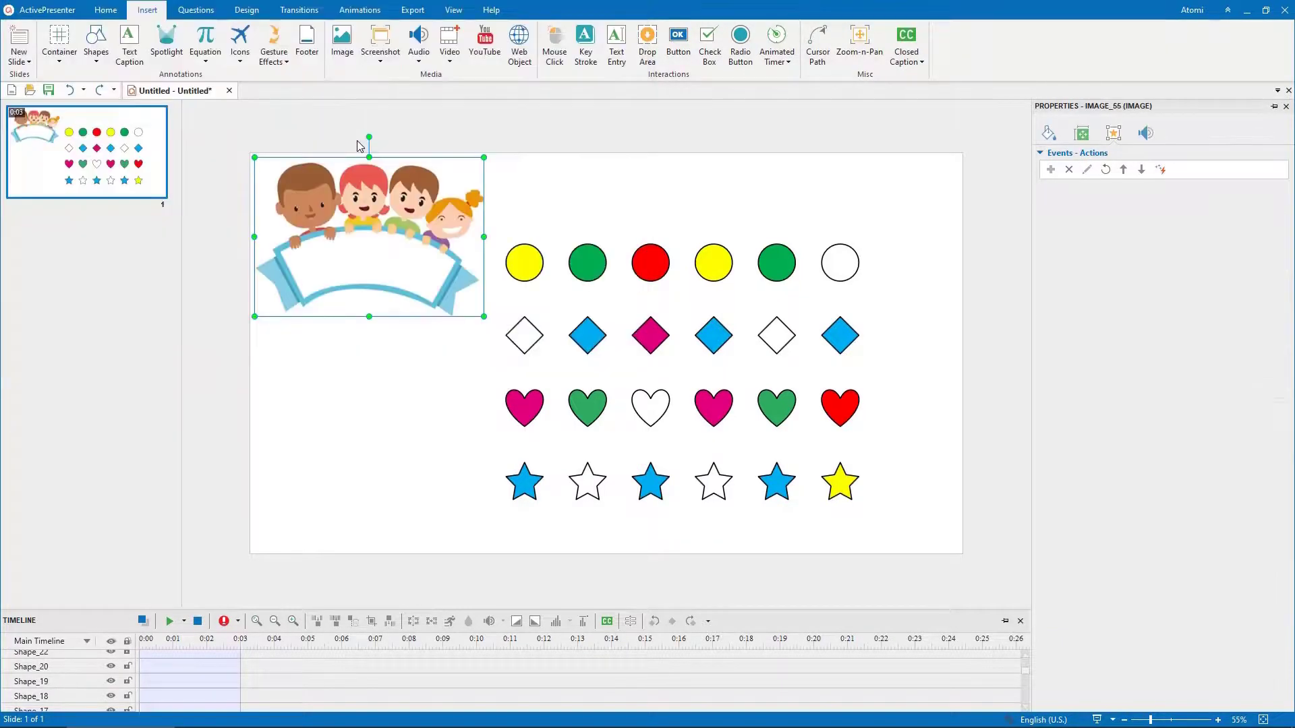
{"action": "left_click", "coordinate": [129, 44]}
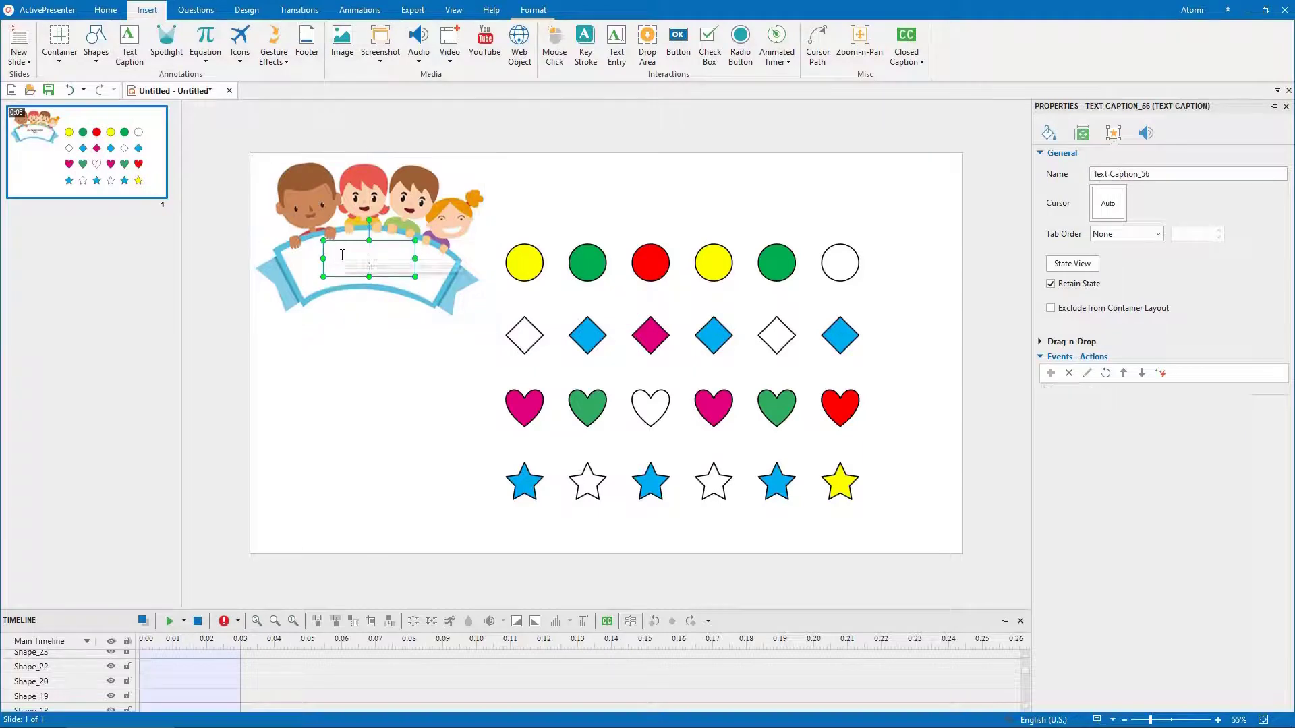
{"action": "type", "text": "Pick up a colored pencil to color all blank shapes"}
{"action": "key", "text": "ctrl+a"}
{"action": "left_click", "coordinate": [428, 206]}
{"action": "type", "text": "22"}
{"action": "key", "text": "Return"}
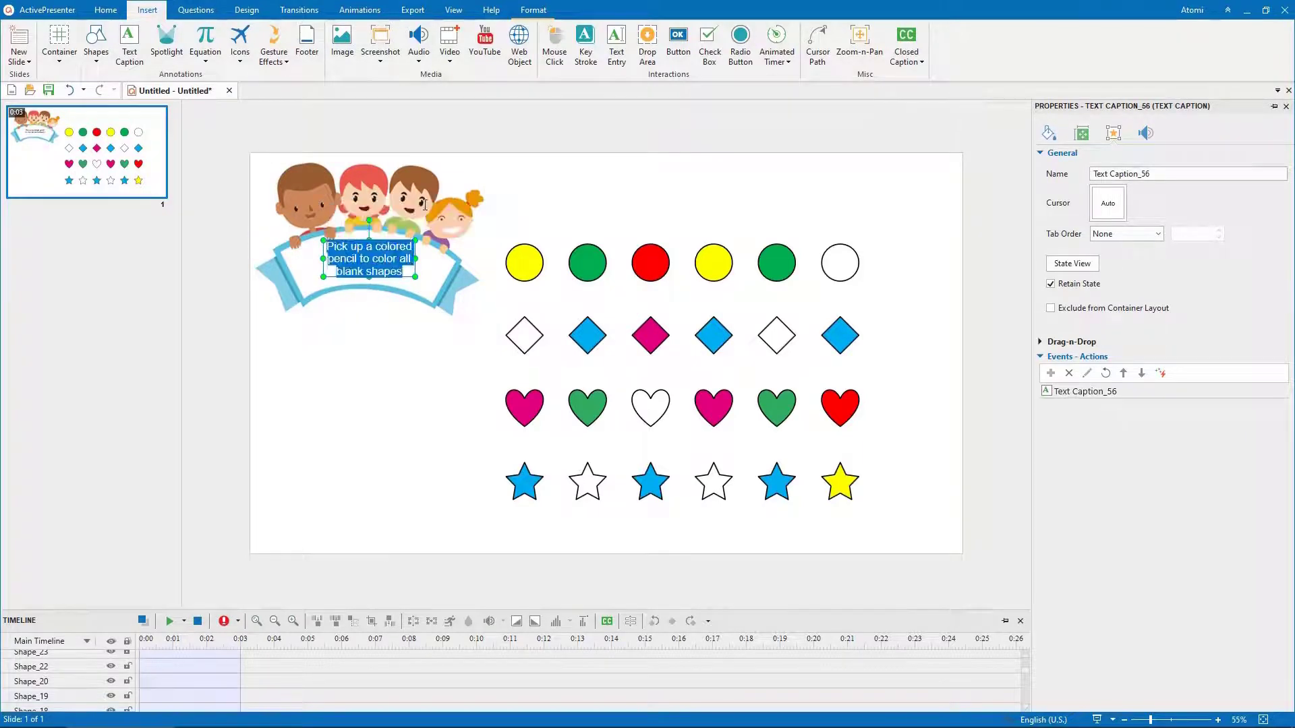
{"action": "left_click", "coordinate": [413, 344]}
{"action": "key", "text": "Escape"}
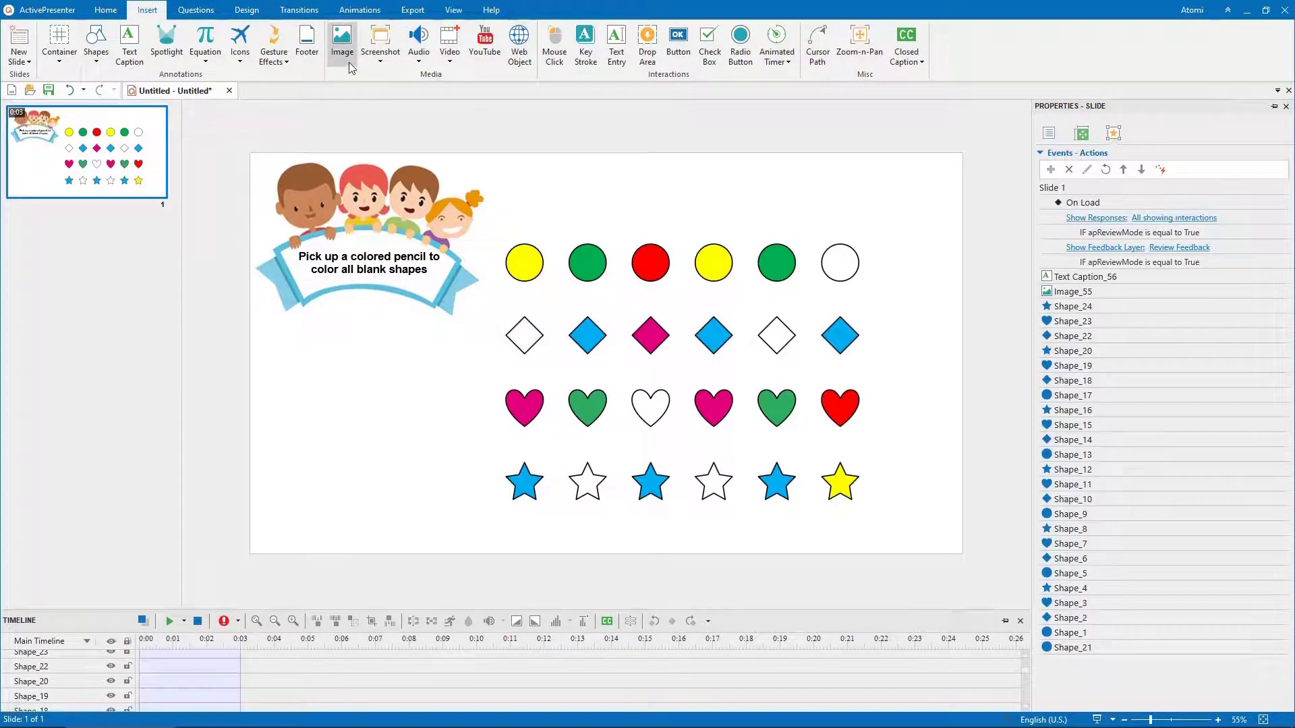
Insert the five pencil images, including Green, Pink, Red and Yellow, and lay them out in a row.
{"action": "left_click", "coordinate": [342, 43]}
{"action": "left_click", "coordinate": [454, 112], "text": "ctrl"}
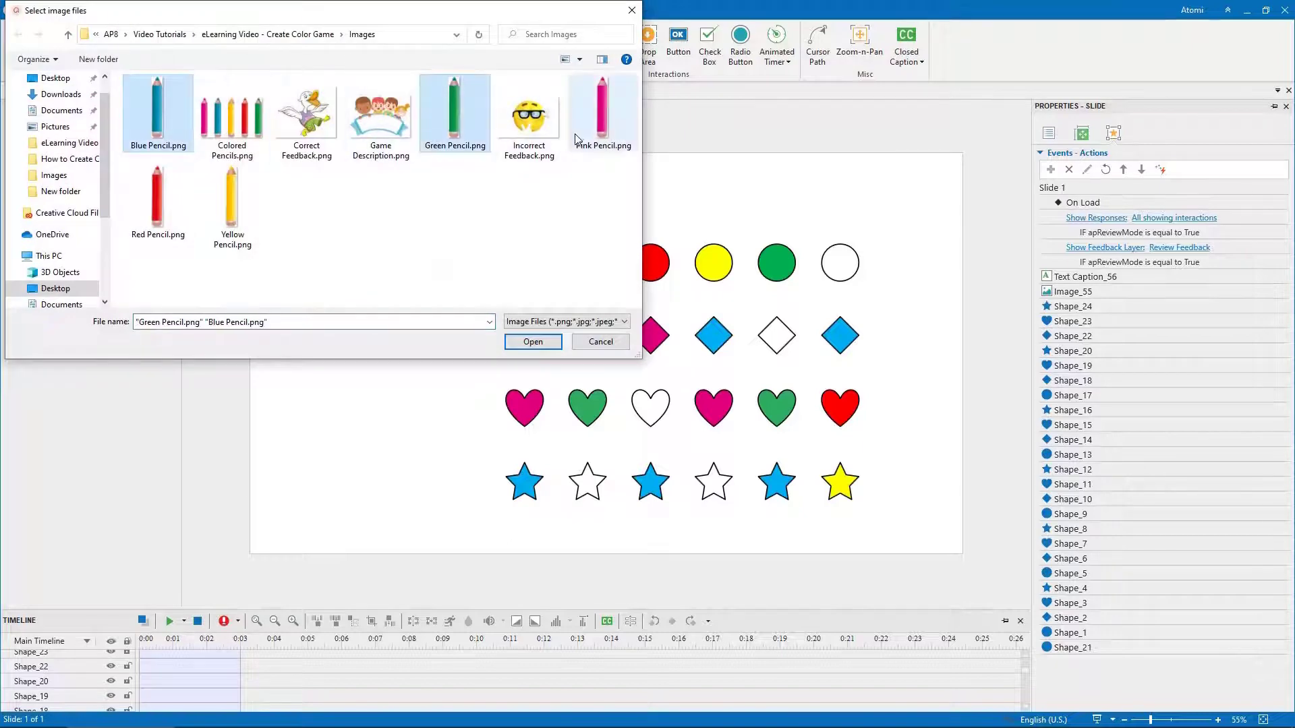
{"action": "left_click", "coordinate": [602, 111], "text": "ctrl"}
{"action": "left_click", "coordinate": [157, 199], "text": "ctrl"}
{"action": "left_click", "coordinate": [233, 199], "text": "ctrl"}
{"action": "left_click", "coordinate": [533, 341]}
{"action": "left_click", "coordinate": [509, 347]}
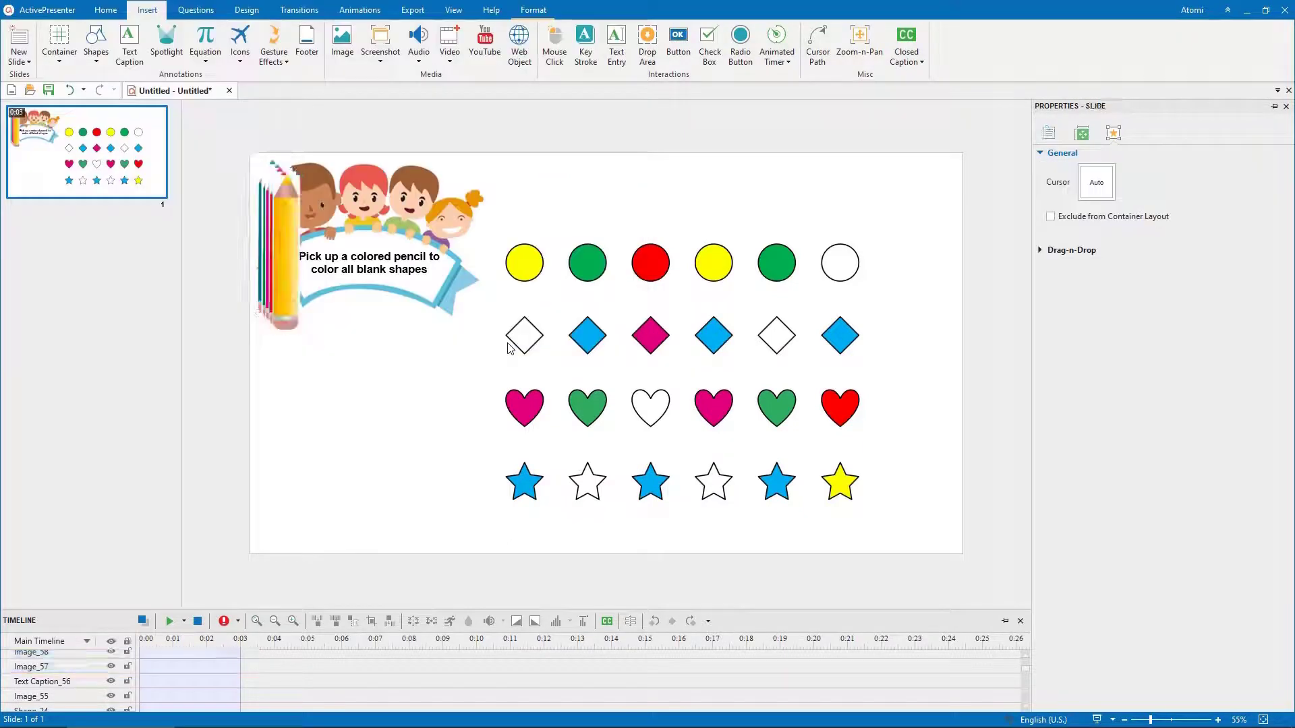
{"action": "left_click_drag", "start_coordinate": [280, 243], "coordinate": [375, 421]}
{"action": "left_click_drag", "start_coordinate": [264, 270], "coordinate": [271, 444]}
{"action": "mouse_move", "coordinate": [276, 243]}
{"action": "left_mouse_down"}
{"action": "mouse_move", "coordinate": [428, 422]}
{"action": "mouse_move", "coordinate": [471, 426]}
{"action": "mouse_move", "coordinate": [333, 418]}
{"action": "mouse_move", "coordinate": [492, 482]}
{"action": "left_mouse_up"}
Align the five pencils to the same top edge and distribute them horizontally.
{"action": "left_click", "coordinate": [286, 439]}
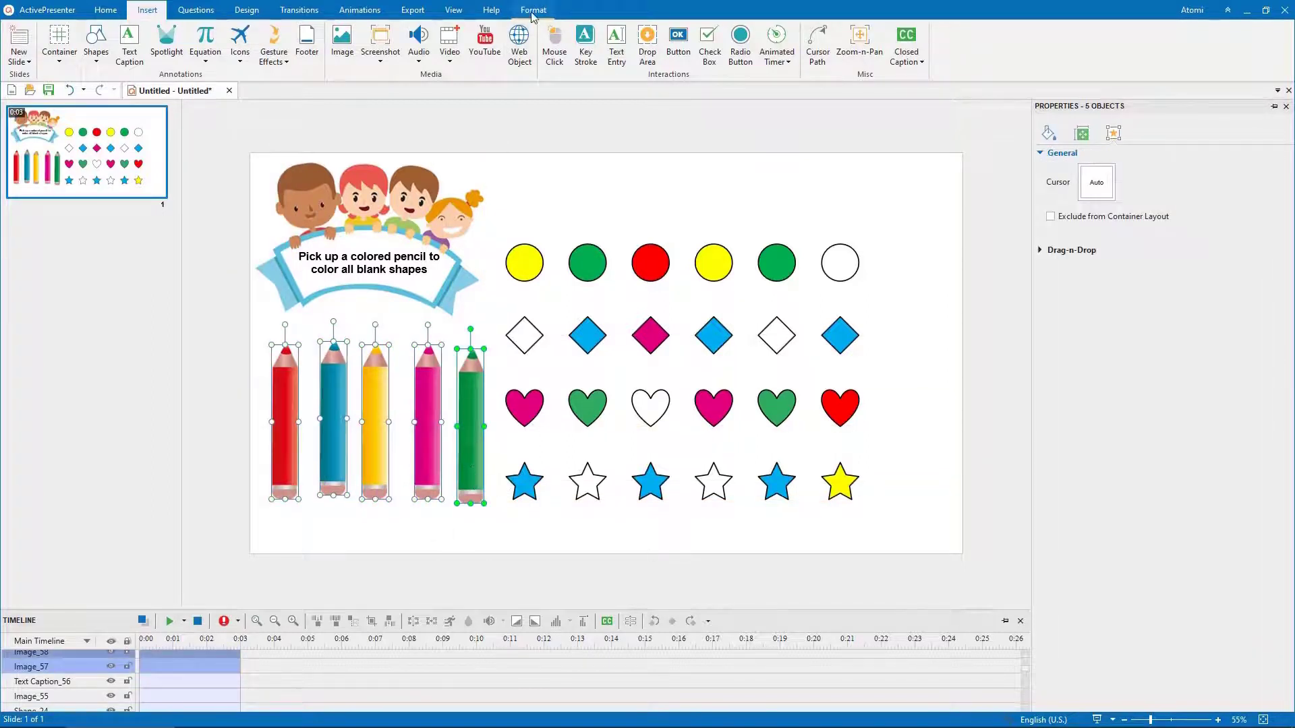
{"action": "left_click", "coordinate": [533, 10]}
{"action": "left_click", "coordinate": [737, 57]}
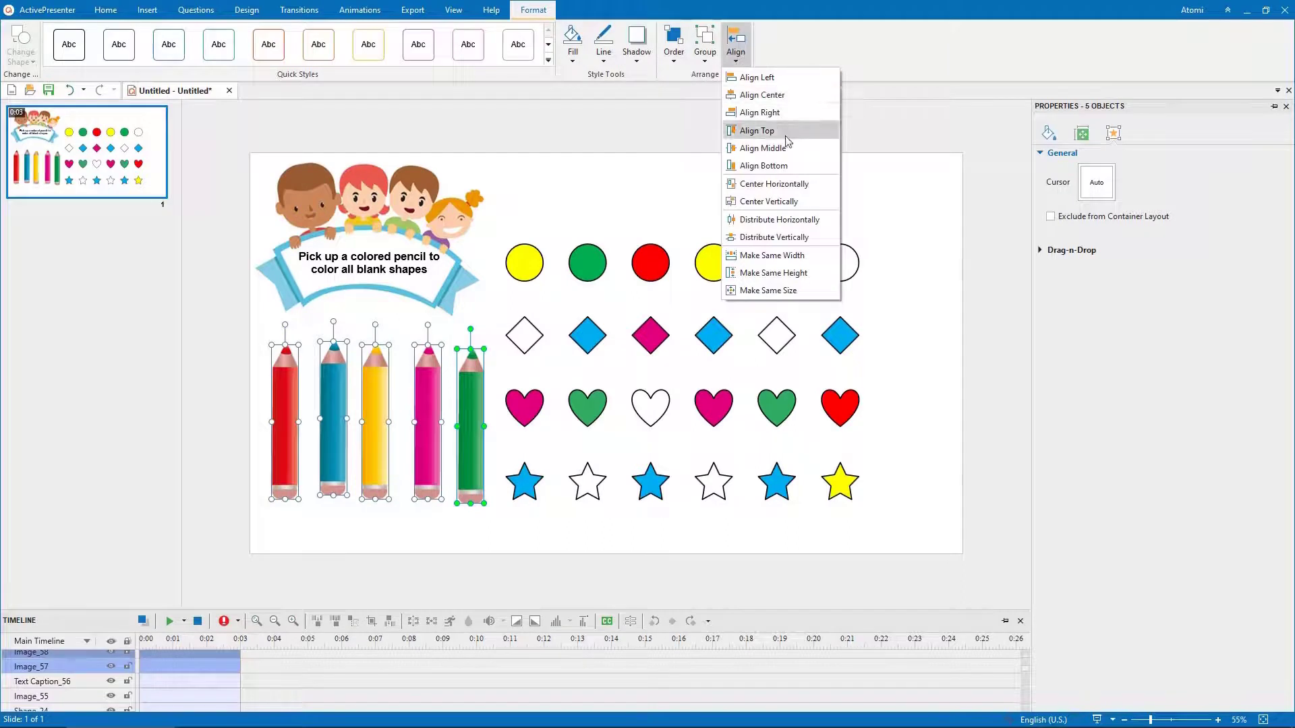
{"action": "left_click", "coordinate": [793, 149]}
{"action": "left_click", "coordinate": [736, 54]}
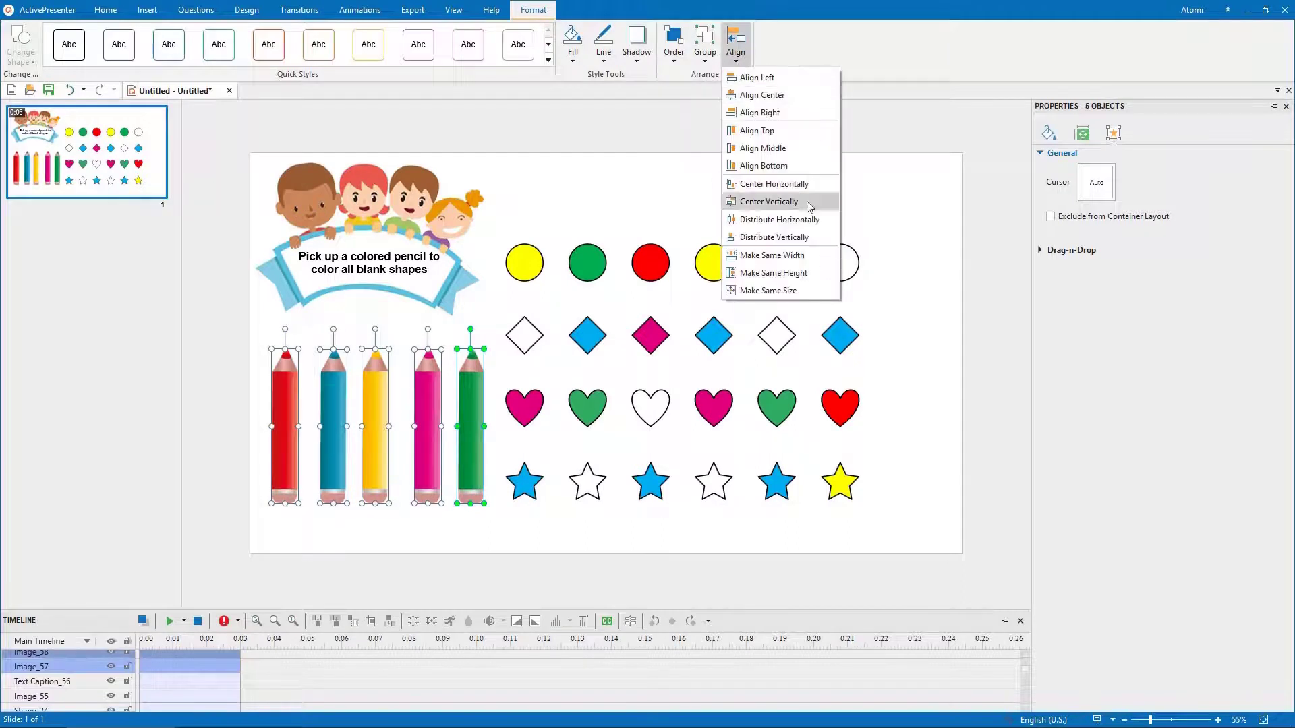
{"action": "left_click", "coordinate": [824, 225]}
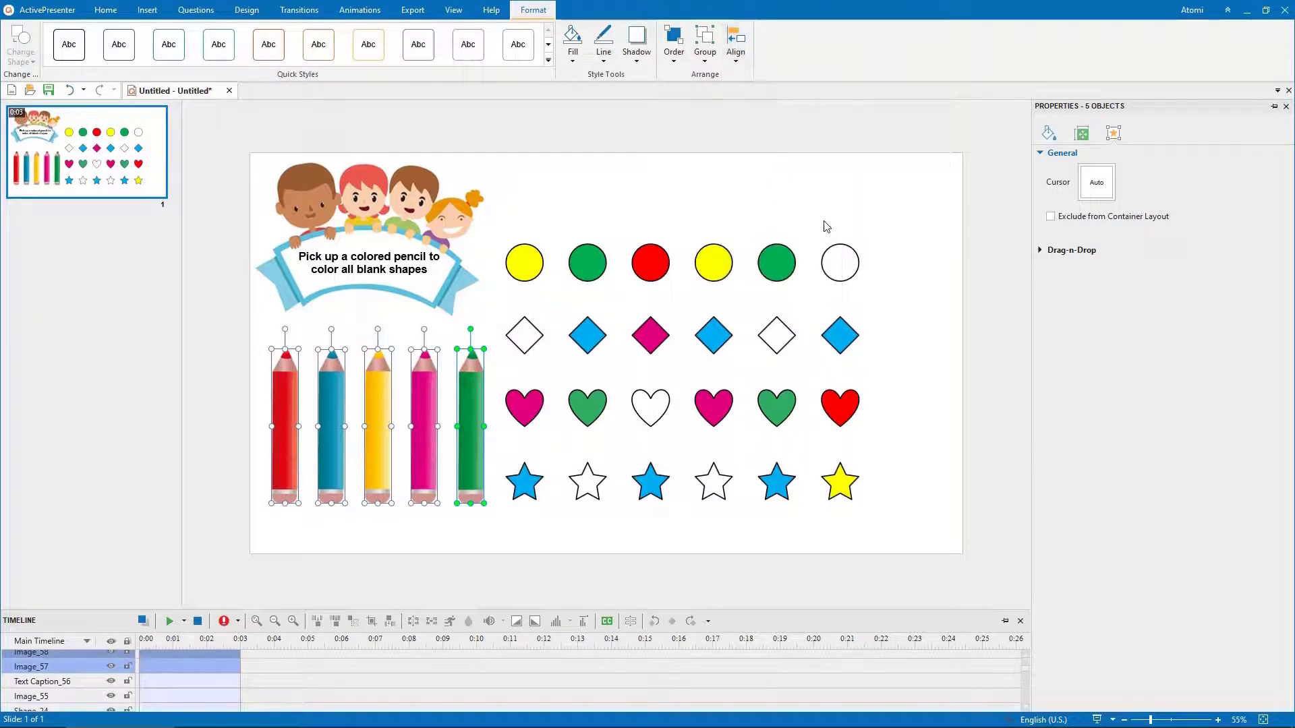
Select the red pencil alone and begin renaming it Red Pencil in its Name field.
{"action": "left_click", "coordinate": [321, 398]}
{"action": "left_click", "coordinate": [297, 407]}
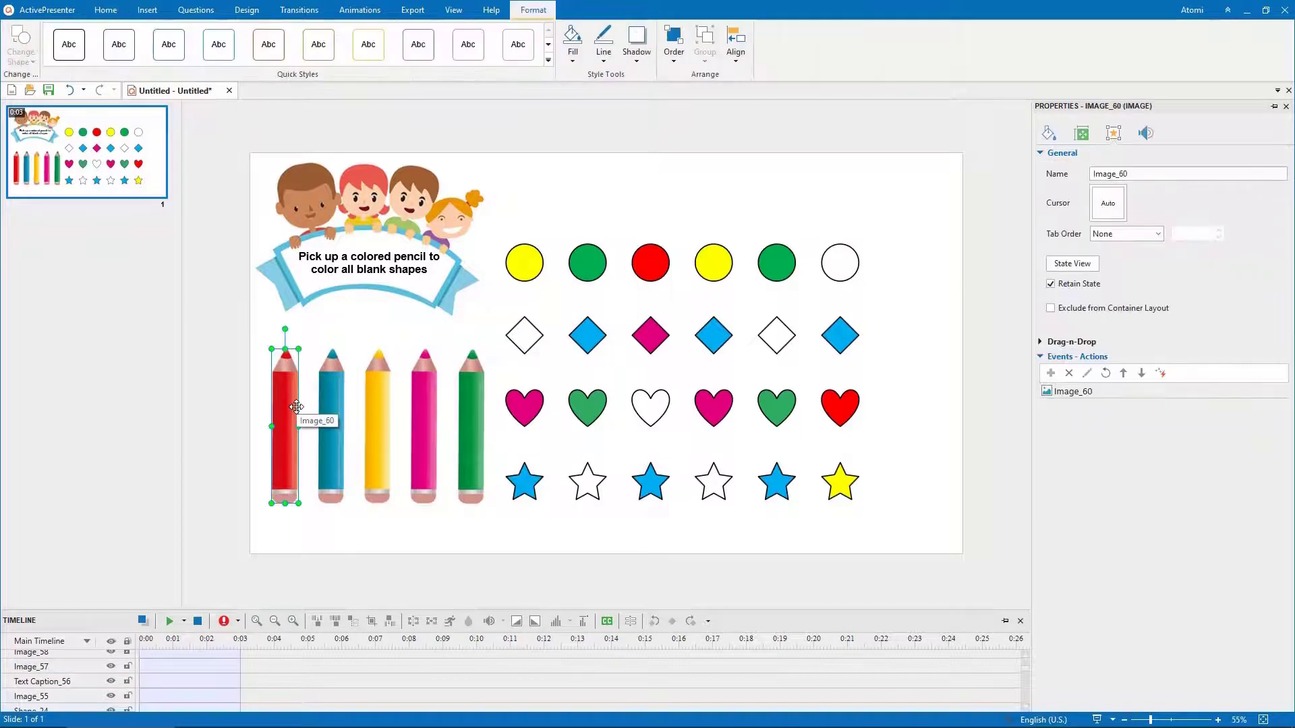
{"action": "double_click", "coordinate": [1110, 174]}
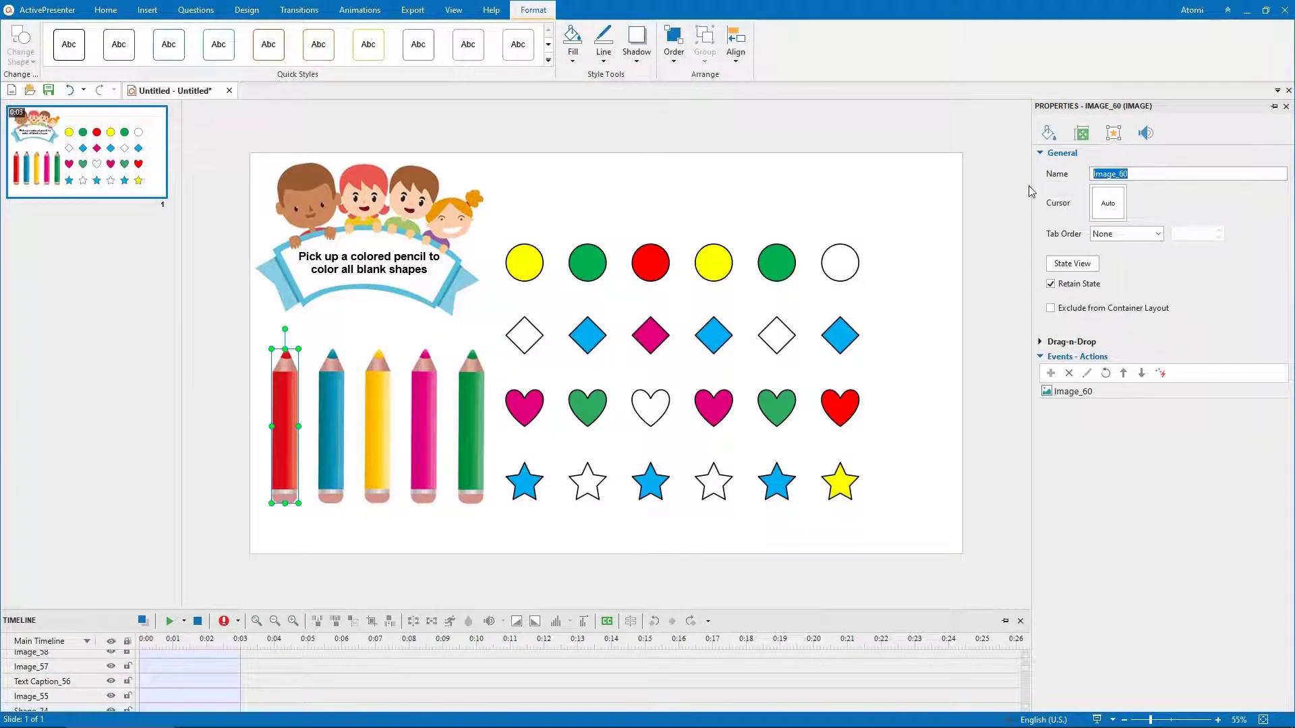
{"action": "type", "text": "R"}
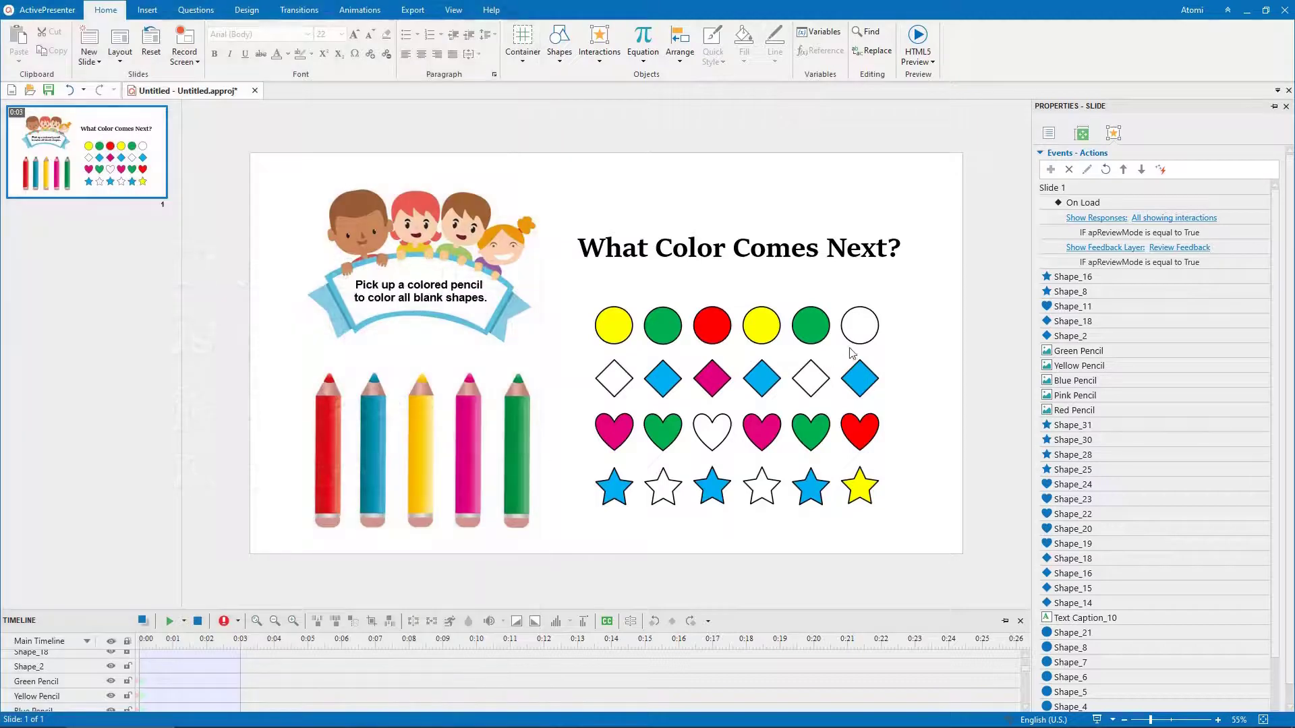
Add a new object state named Pink to the blank top-row circle.
{"action": "left_click", "coordinate": [867, 338]}
{"action": "left_click", "coordinate": [454, 11]}
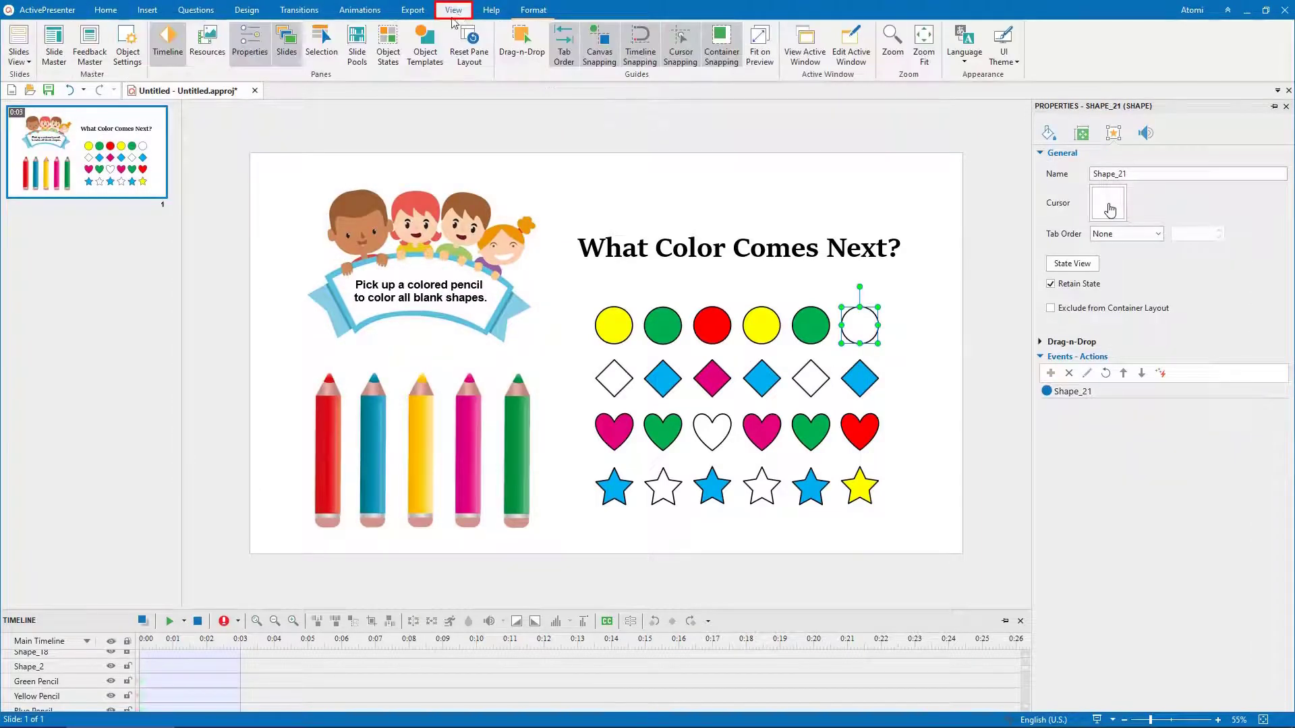
{"action": "left_click", "coordinate": [387, 44]}
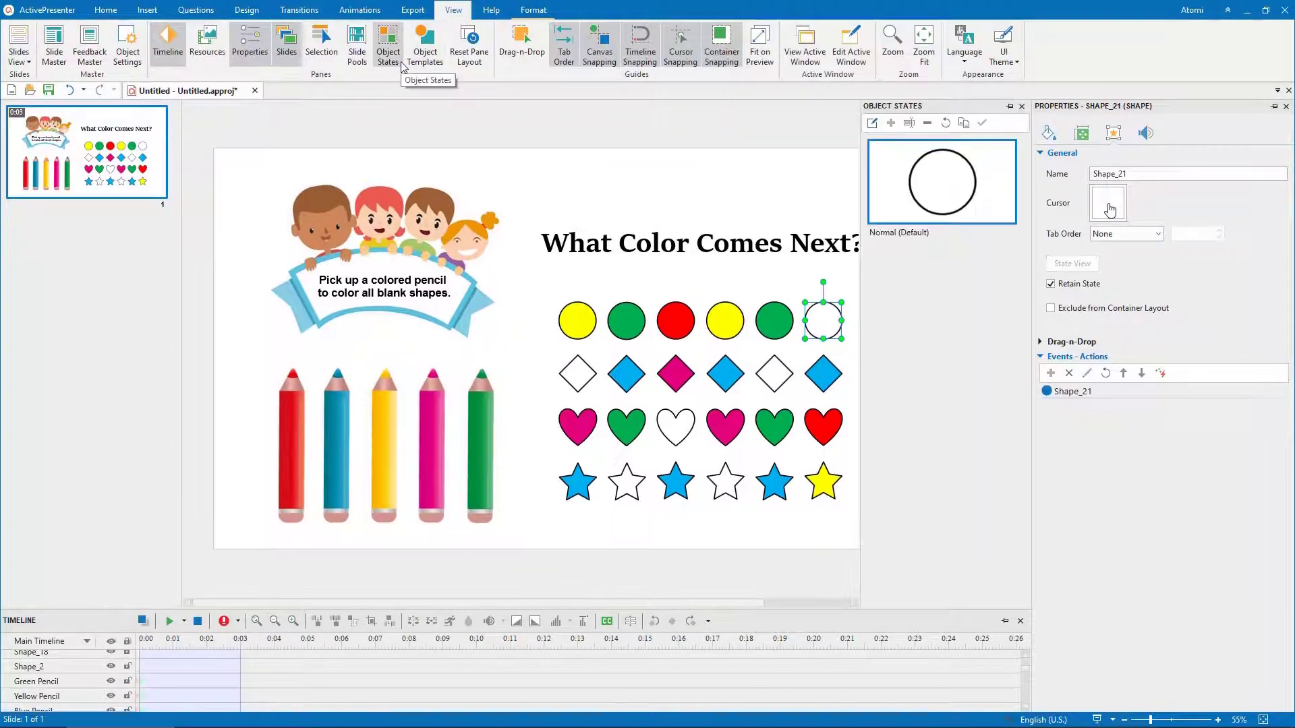
{"action": "left_click", "coordinate": [872, 123]}
{"action": "left_click", "coordinate": [889, 125]}
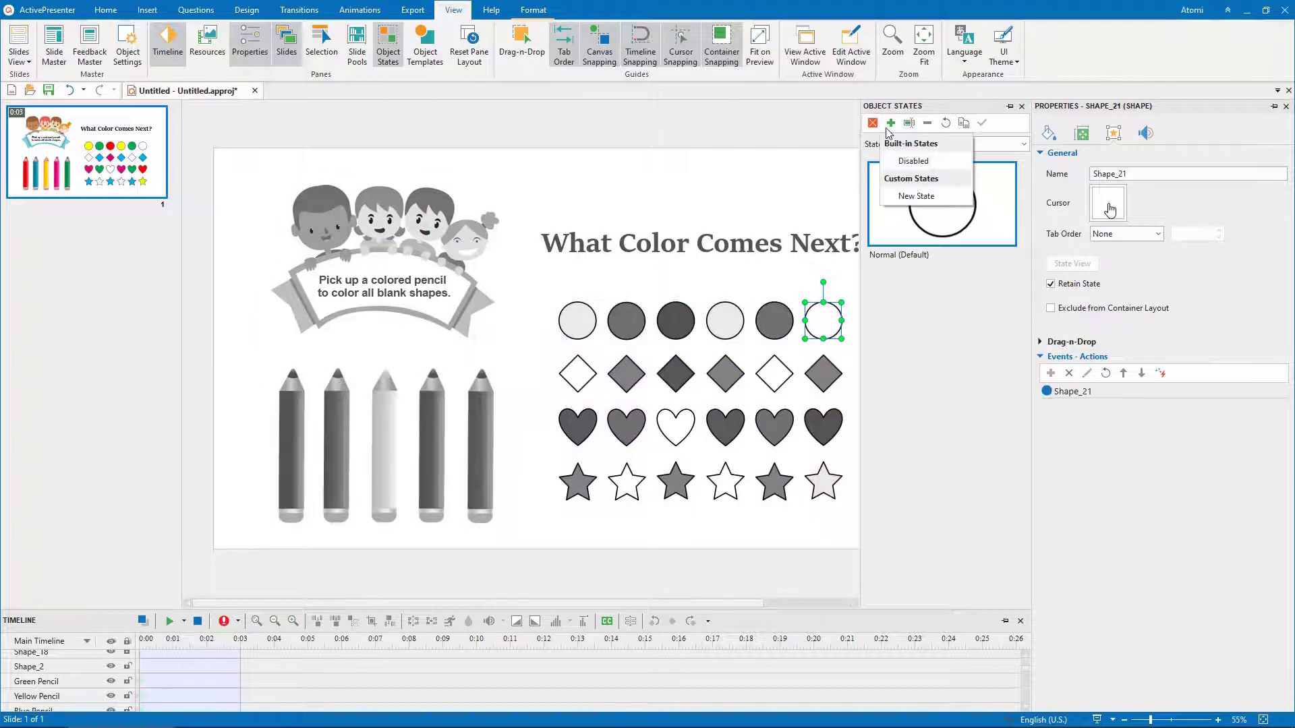
{"action": "left_click", "coordinate": [889, 196]}
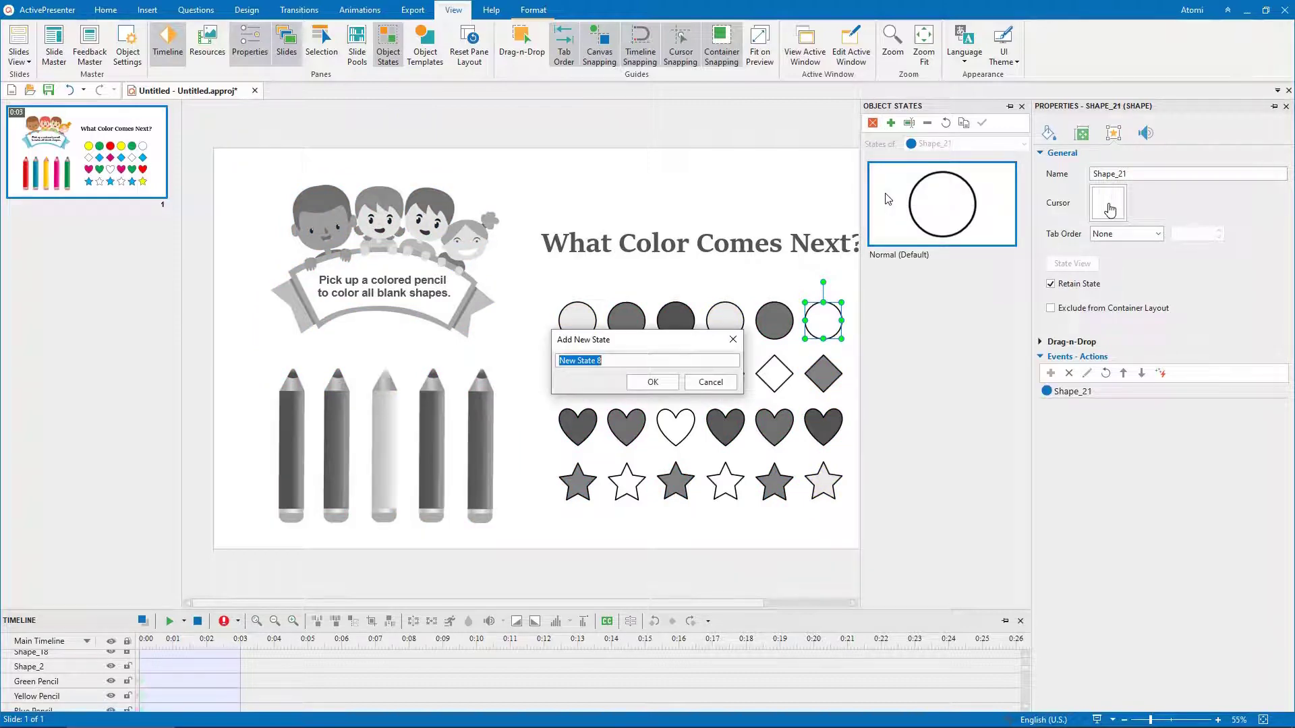
{"action": "type", "text": "Pink"}
{"action": "left_click", "coordinate": [652, 382]}
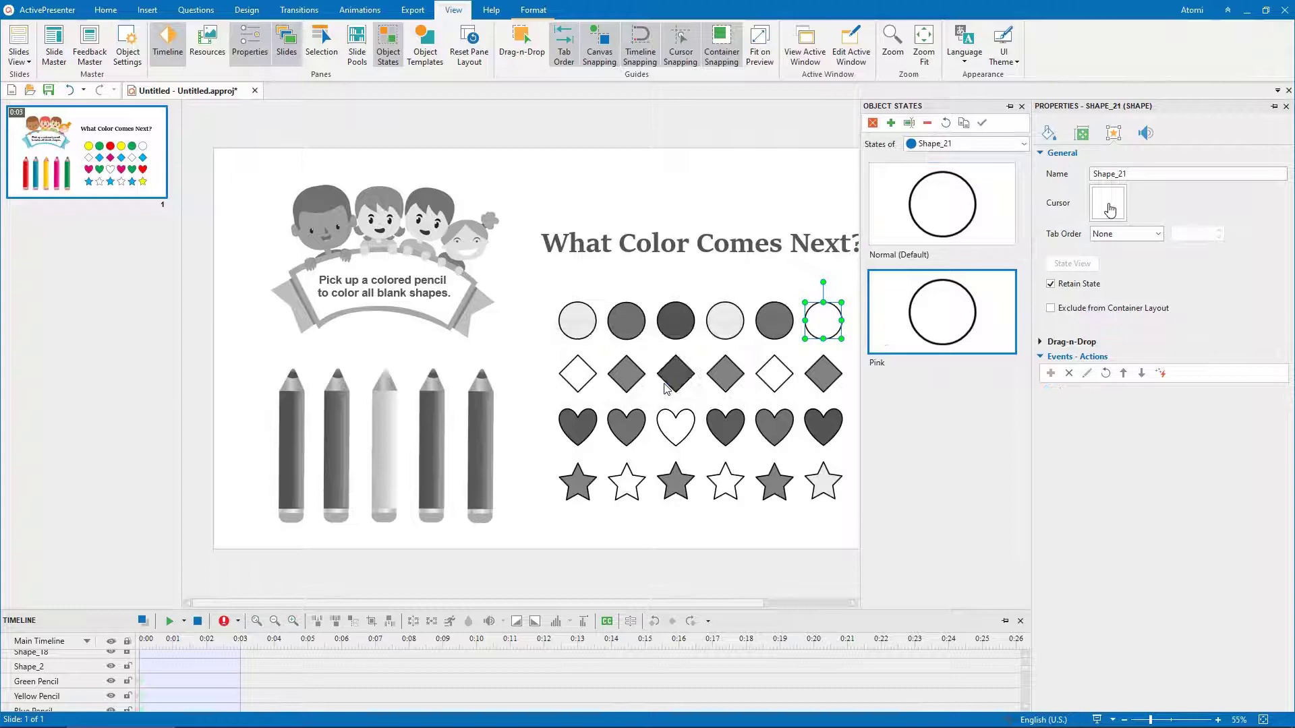
Fill the Pink state with a custom pink colour.
{"action": "left_click", "coordinate": [1046, 137]}
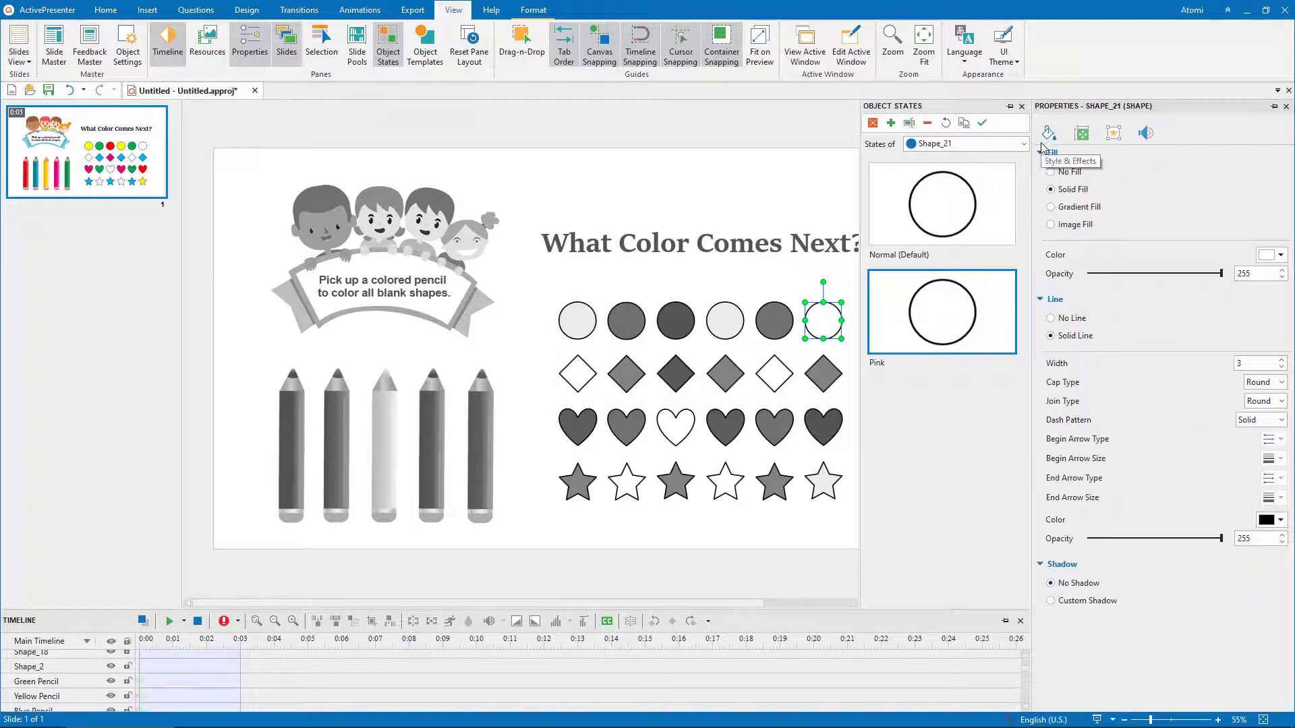
{"action": "left_click", "coordinate": [1280, 254]}
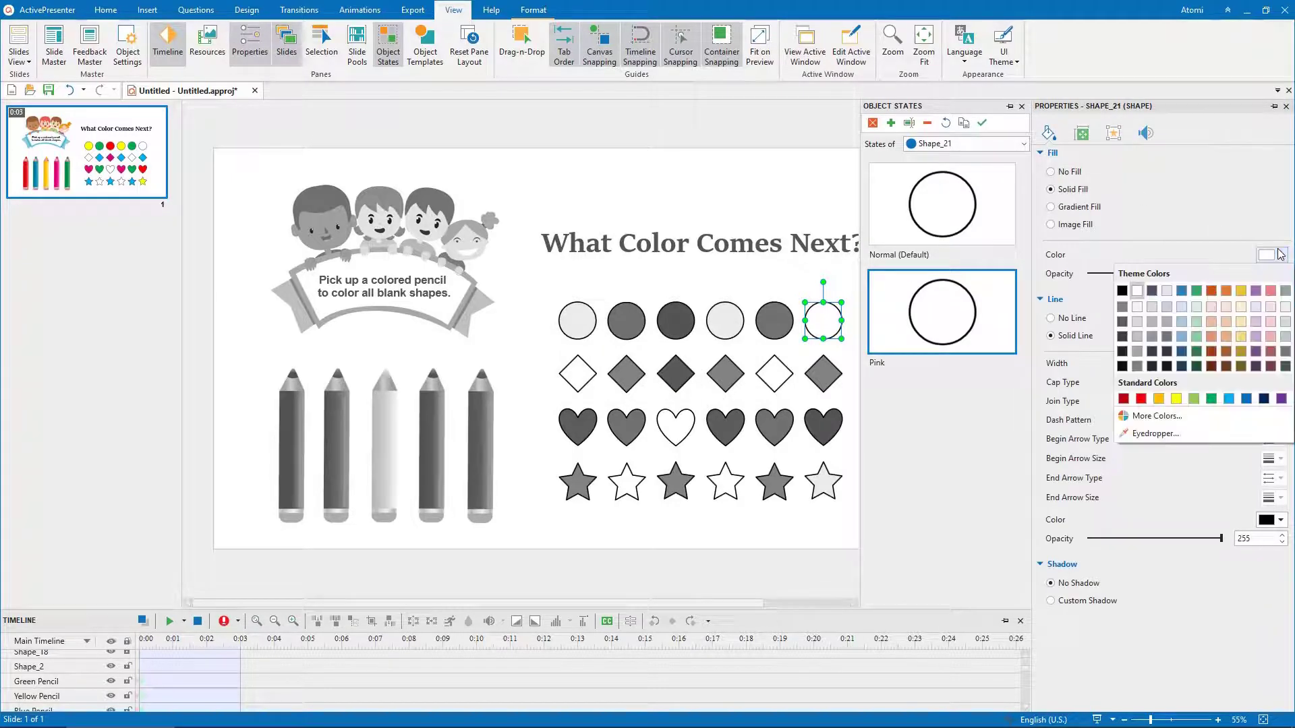
{"action": "left_click", "coordinate": [1266, 416]}
{"action": "left_click", "coordinate": [1003, 312]}
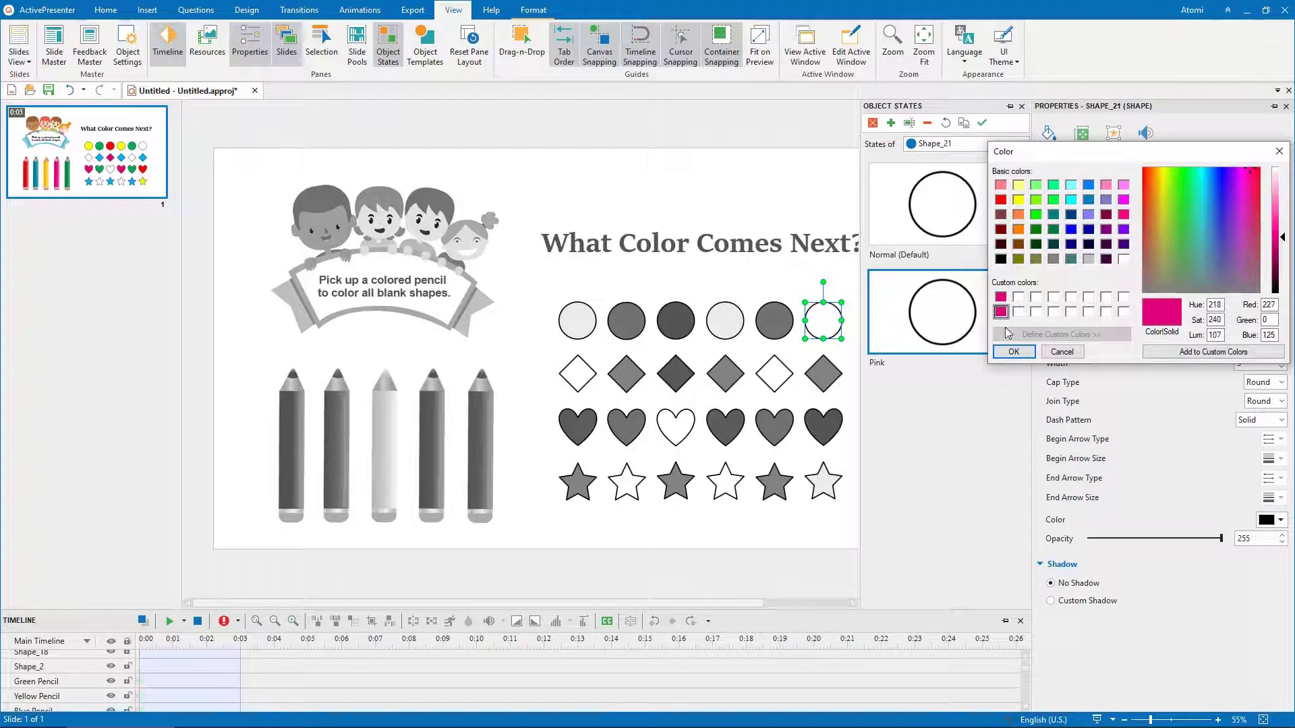
{"action": "left_click", "coordinate": [1014, 352]}
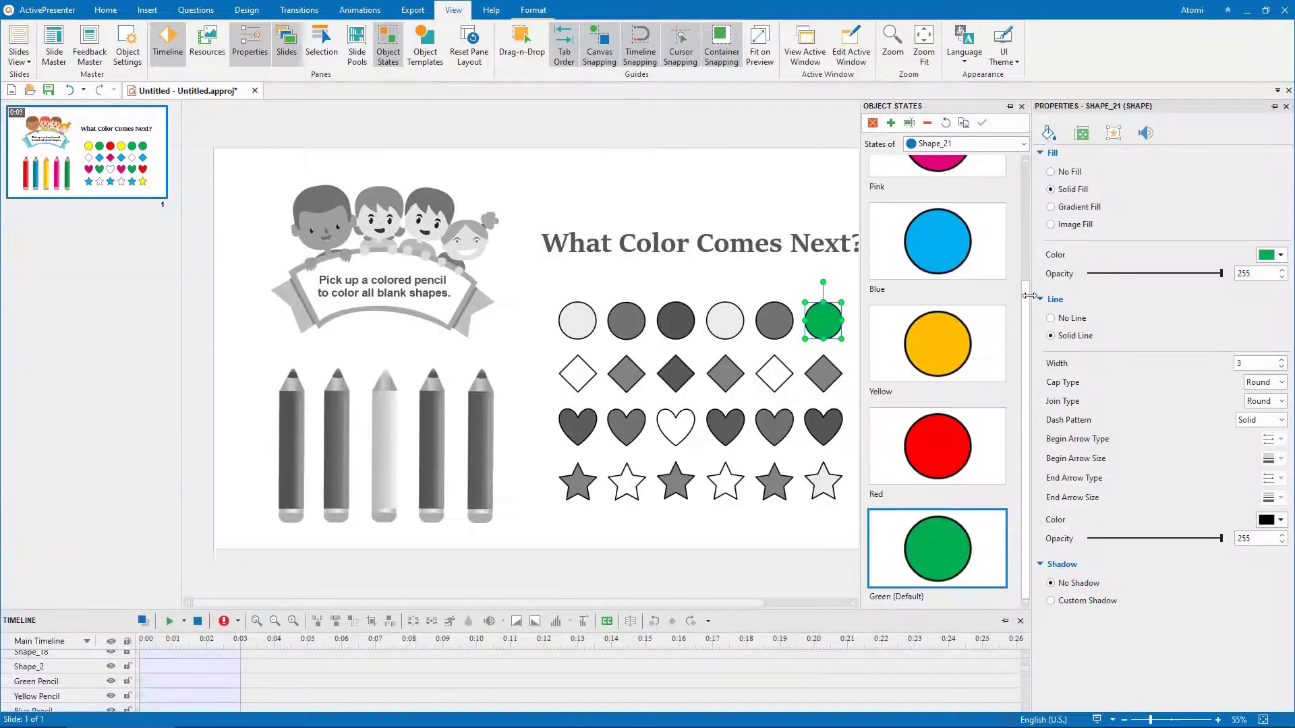
Set the white Normal state as the circle's default and exit state editing.
{"action": "scroll", "coordinate": [945, 304], "scroll_direction": "up", "scroll_amount": 2}
{"action": "left_click", "coordinate": [995, 188]}
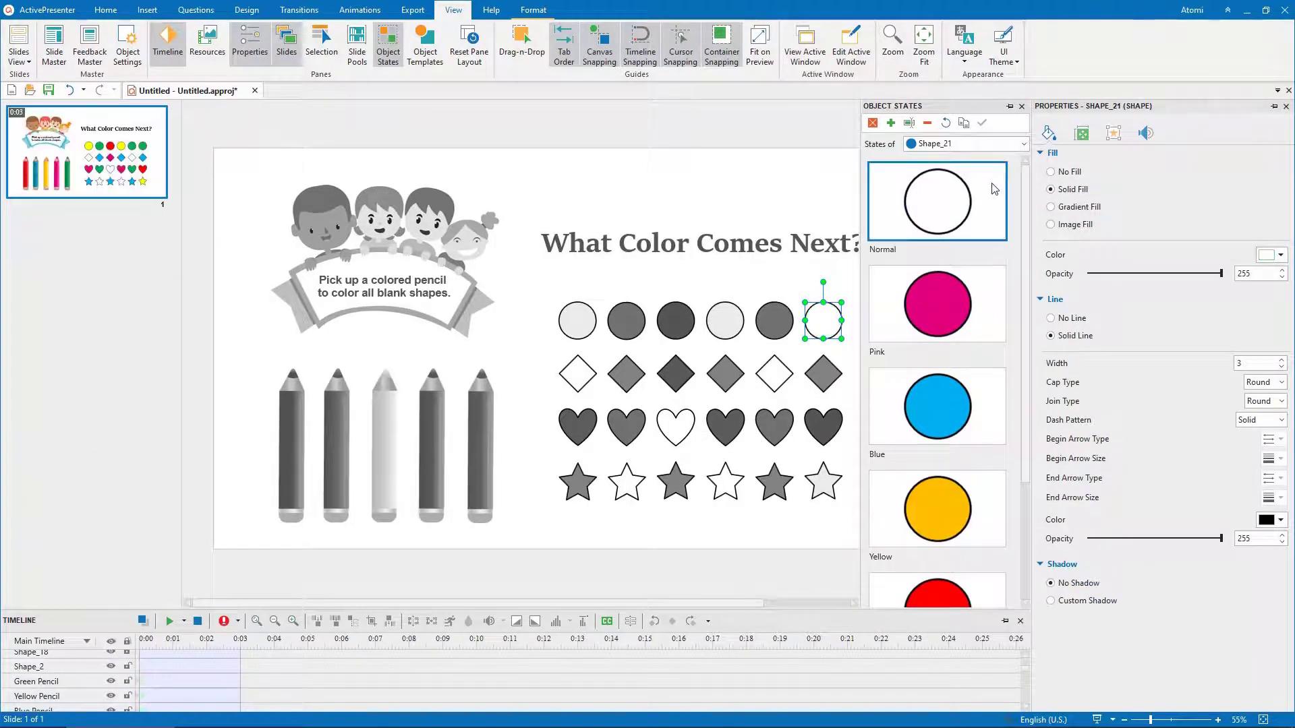
{"action": "left_click", "coordinate": [989, 125]}
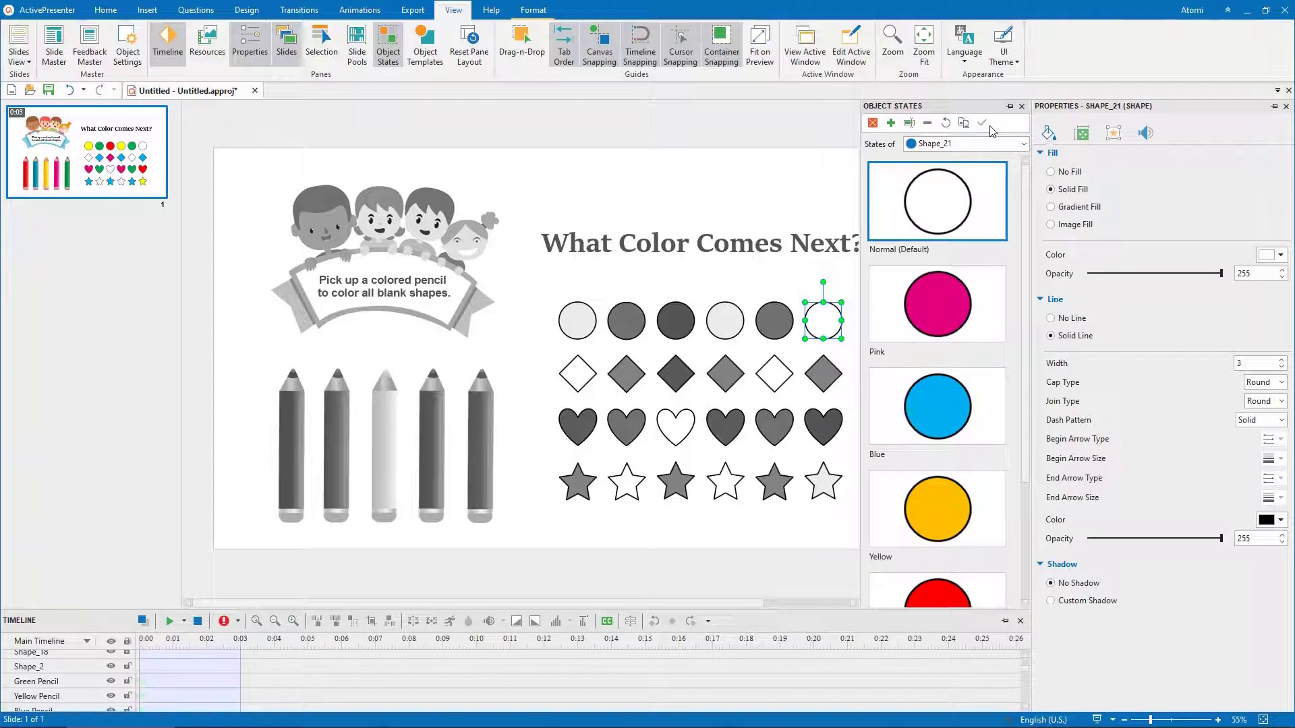
{"action": "left_click", "coordinate": [873, 123]}
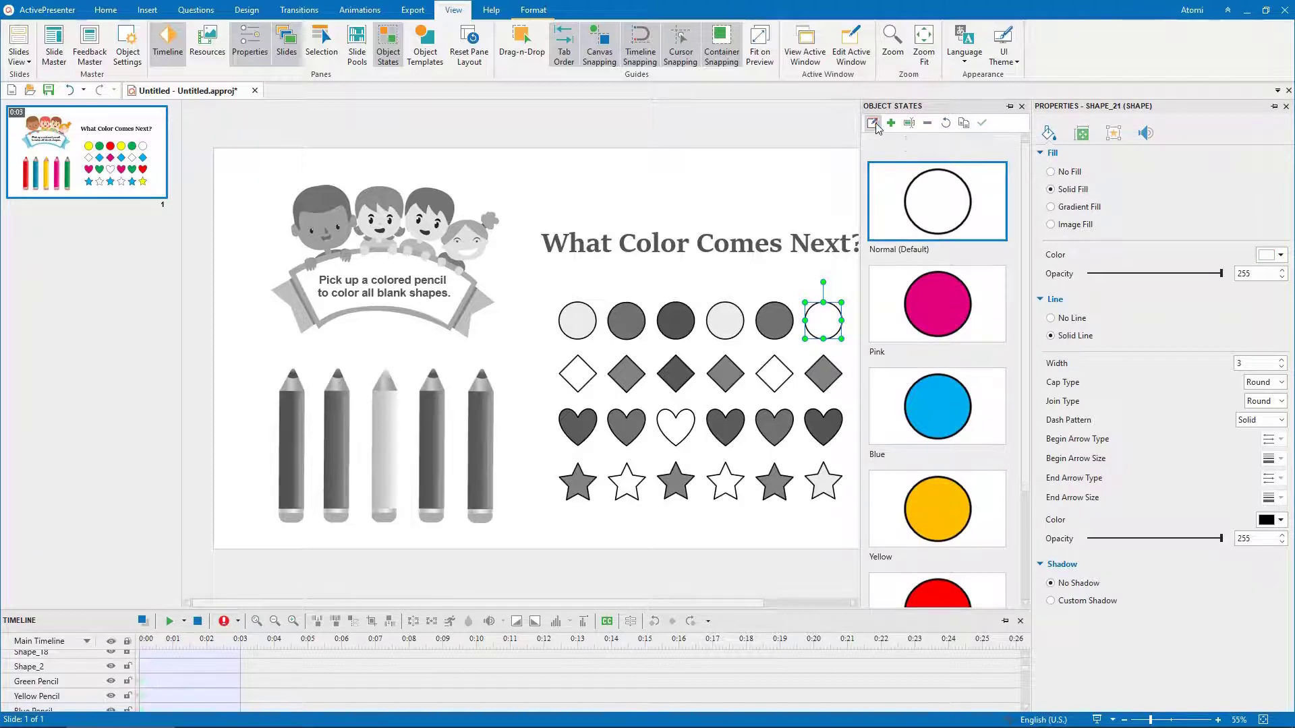
Replace the first blank diamond with a copy of the state circle changed into a diamond.
{"action": "right_click", "coordinate": [830, 308]}
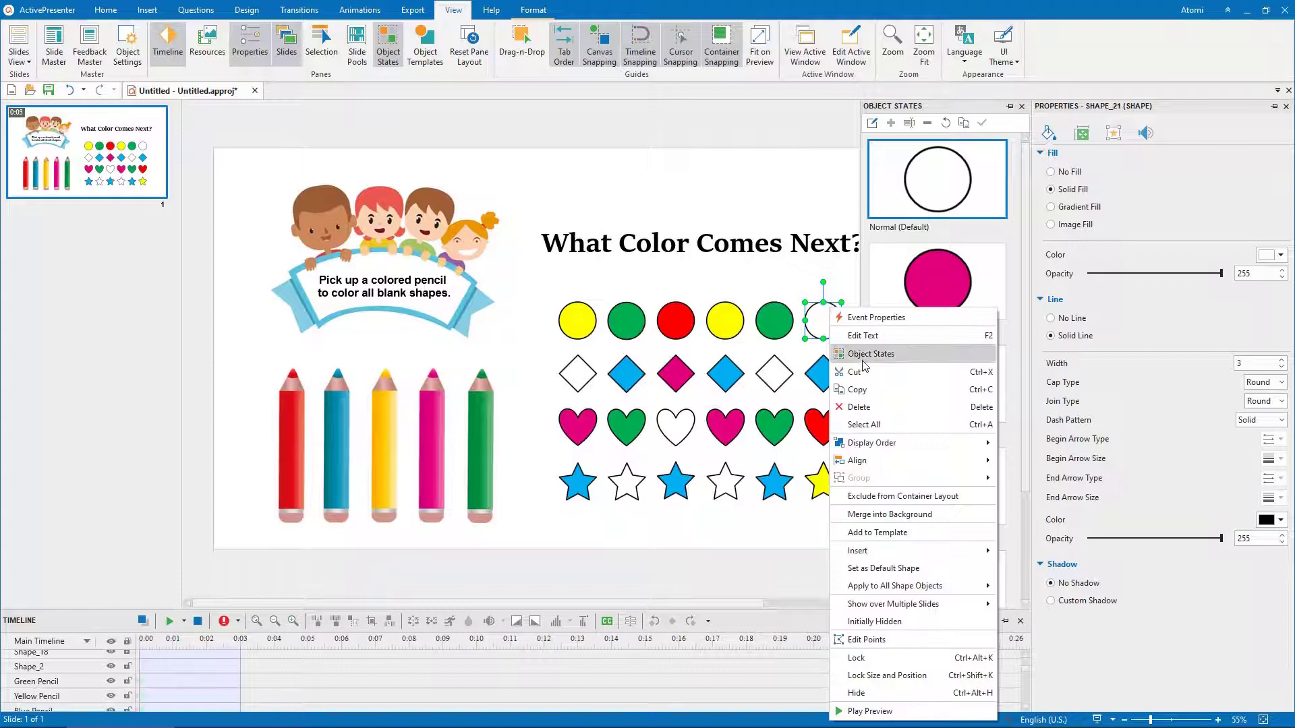
{"action": "left_click", "coordinate": [875, 389]}
{"action": "left_click", "coordinate": [588, 372]}
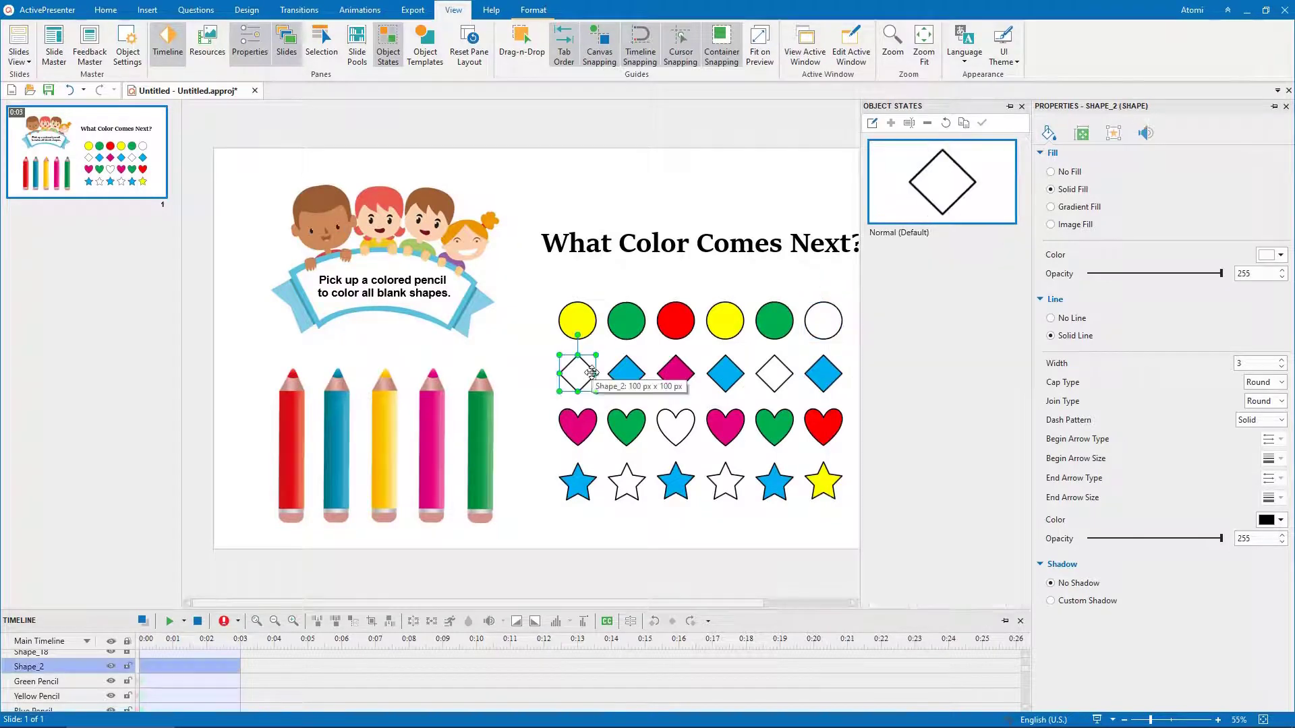
{"action": "key", "text": "Delete"}
{"action": "key", "text": "ctrl+v"}
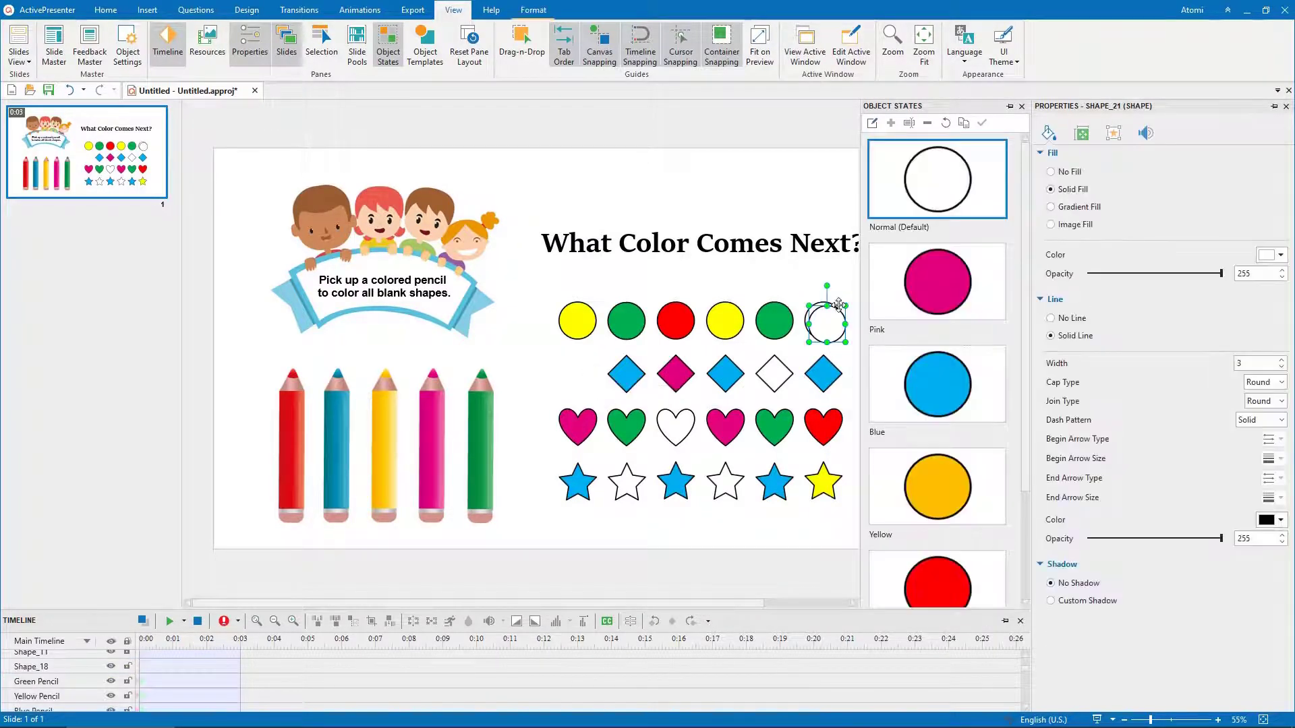
{"action": "left_click_drag", "start_coordinate": [824, 320], "coordinate": [586, 353]}
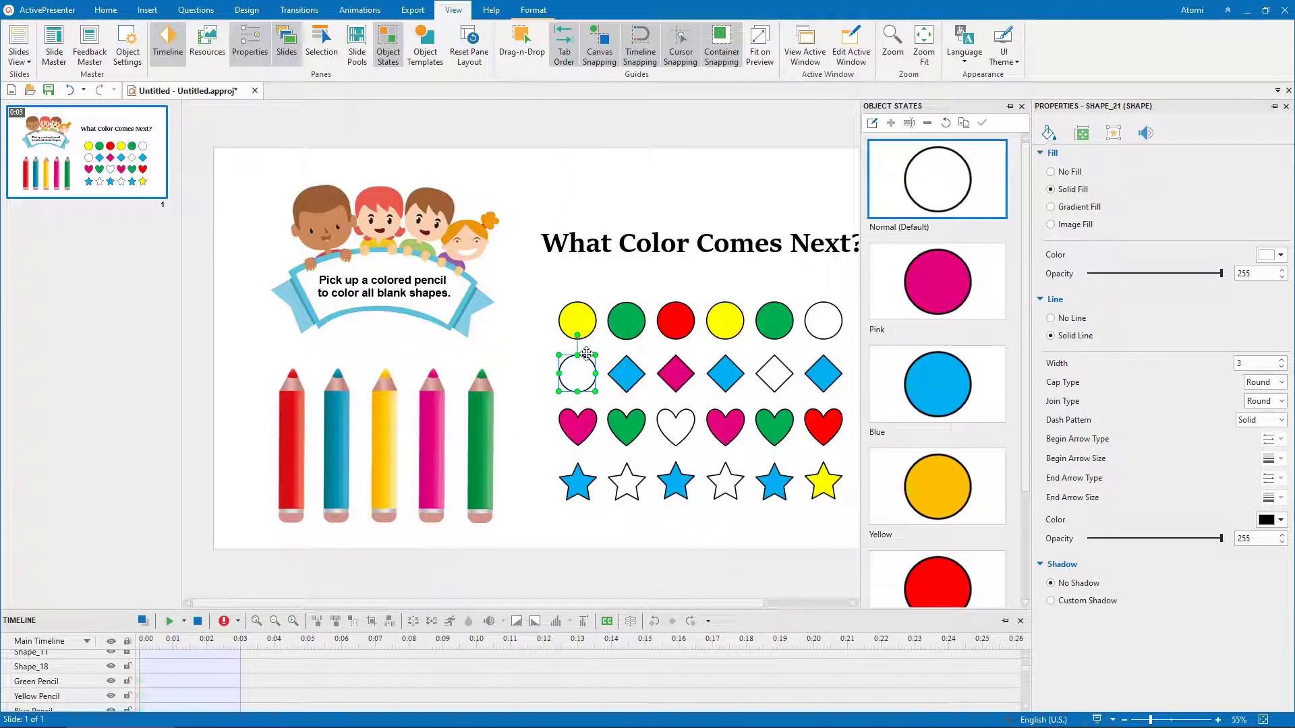
{"action": "left_click", "coordinate": [534, 10]}
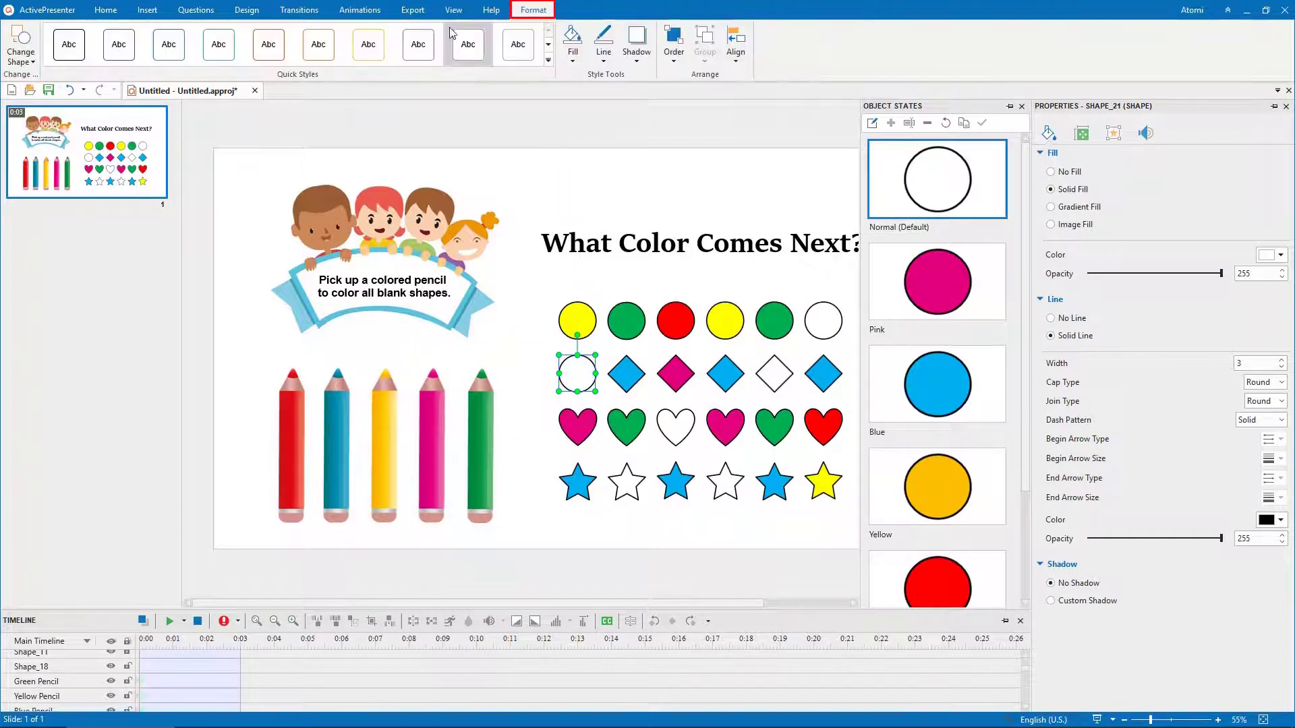
{"action": "left_click", "coordinate": [35, 61]}
{"action": "left_click", "coordinate": [84, 95]}
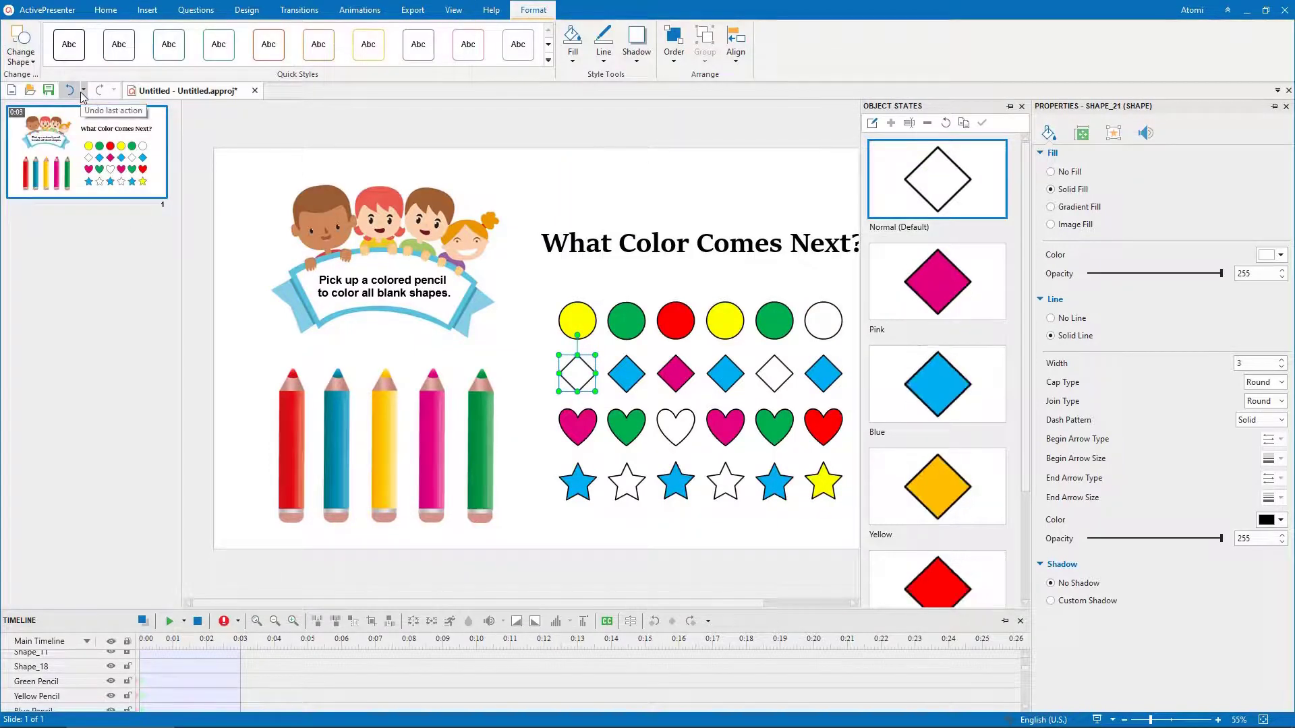
Replace the blank column-5 diamond with a copy of the new multi-state diamond.
{"action": "right_click", "coordinate": [592, 389]}
{"action": "left_click", "coordinate": [610, 356]}
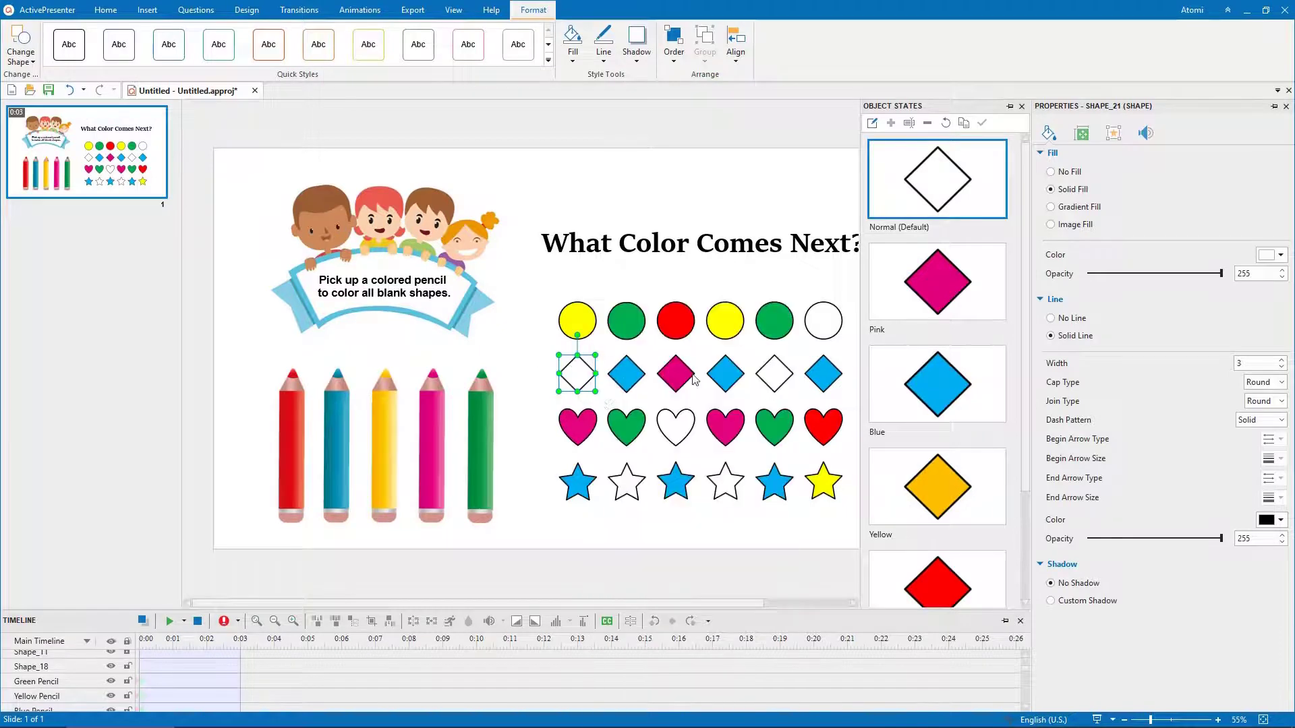
{"action": "left_click", "coordinate": [769, 376]}
{"action": "key", "text": "Delete"}
{"action": "key", "text": "ctrl+v"}
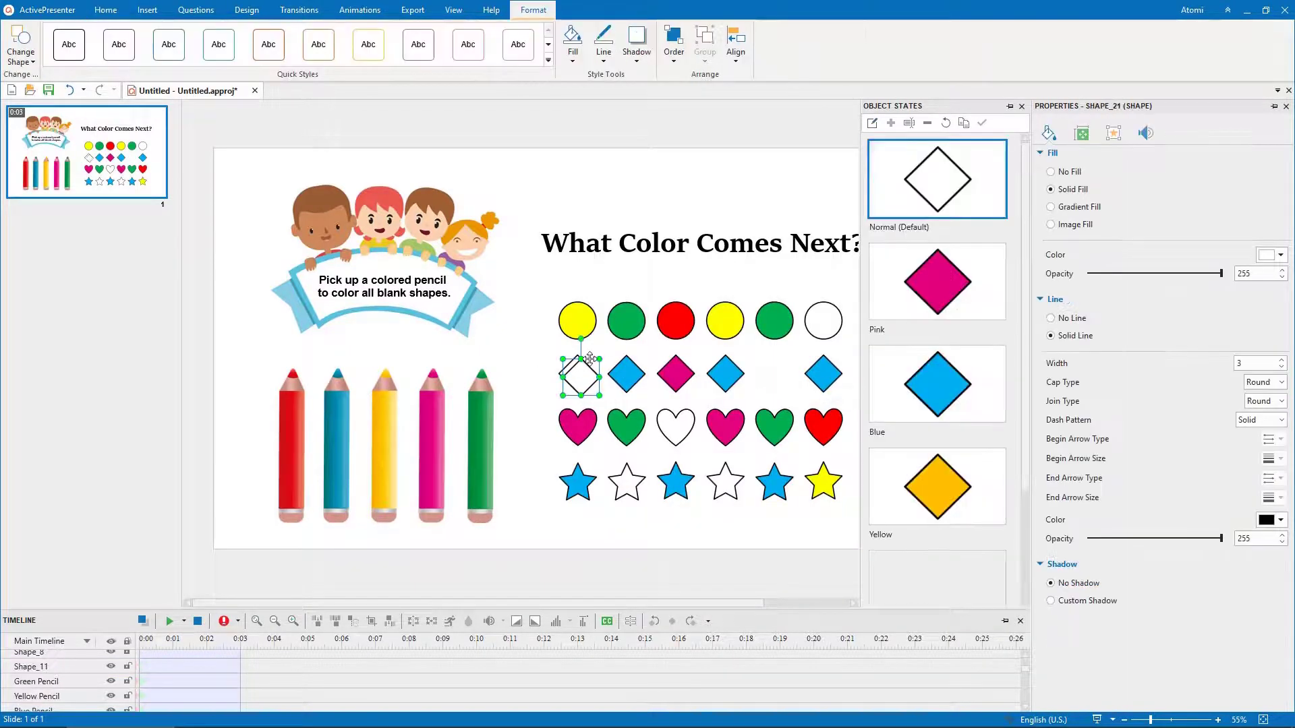
{"action": "left_click_drag", "start_coordinate": [587, 355], "coordinate": [784, 357]}
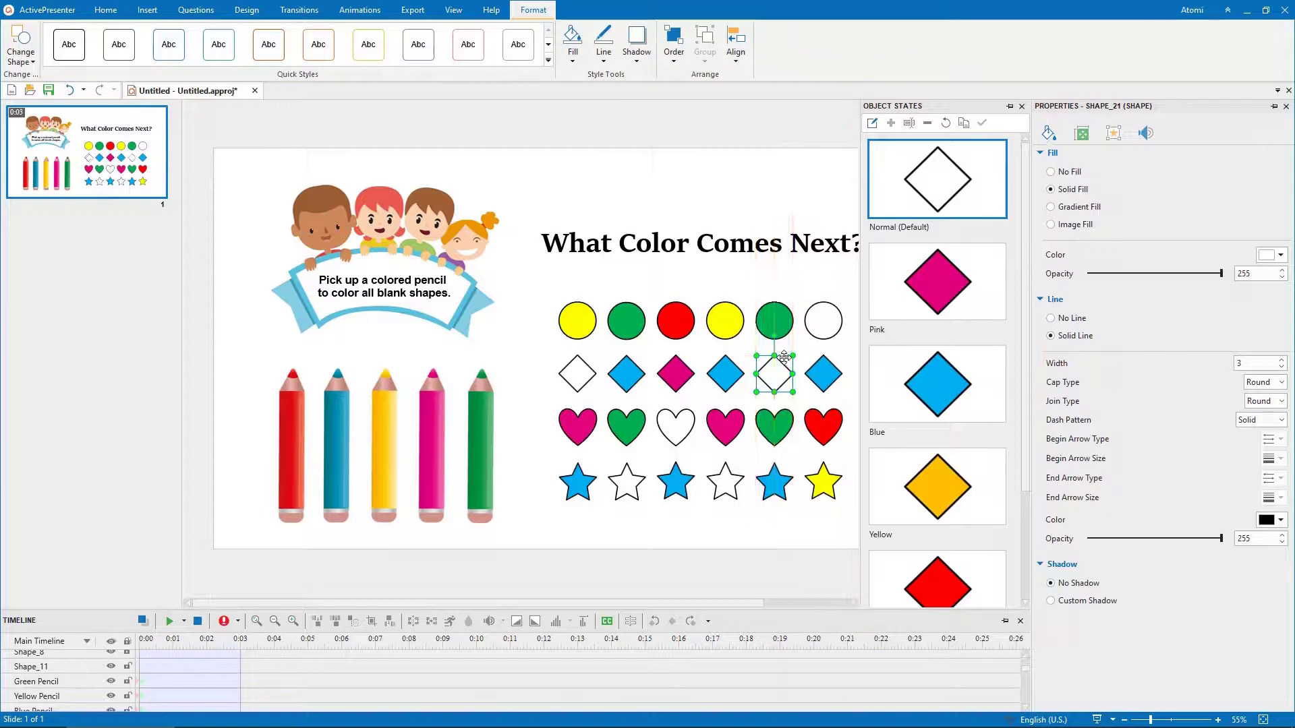
Rename the blank diamond, heart and column-2 star to Diamond 2, Heart and Star.
{"action": "left_click", "coordinate": [1082, 132]}
{"action": "double_click", "coordinate": [1107, 173]}
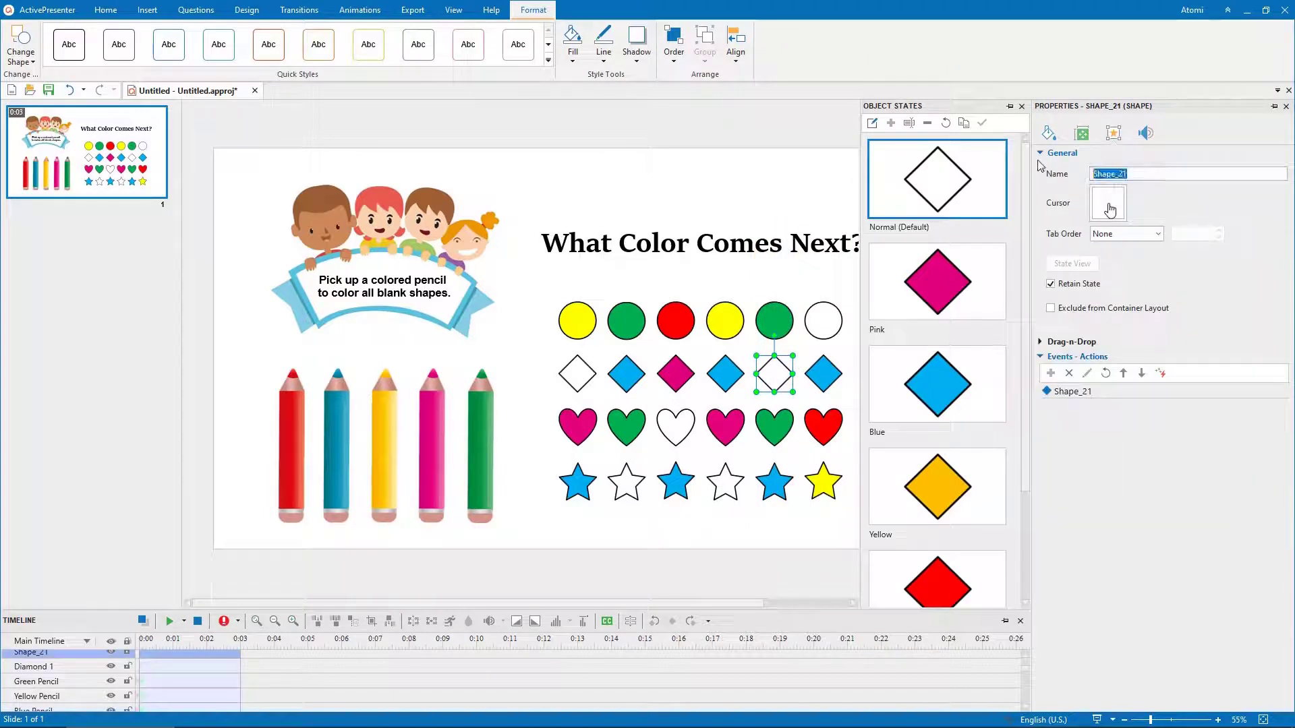
{"action": "type", "text": "Diamond 2"}
{"action": "left_click", "coordinate": [675, 426]}
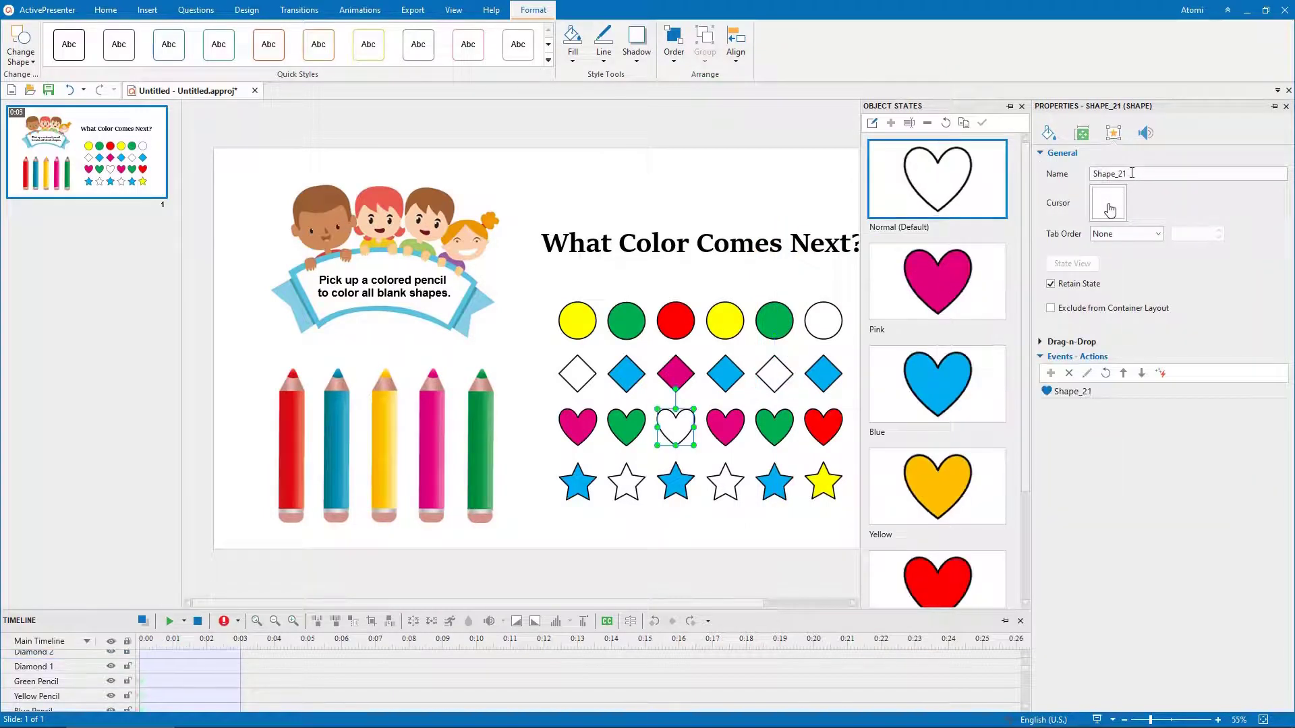
{"action": "double_click", "coordinate": [1106, 174]}
{"action": "type", "text": "Heart"}
{"action": "left_click", "coordinate": [627, 481]}
{"action": "double_click", "coordinate": [1107, 174]}
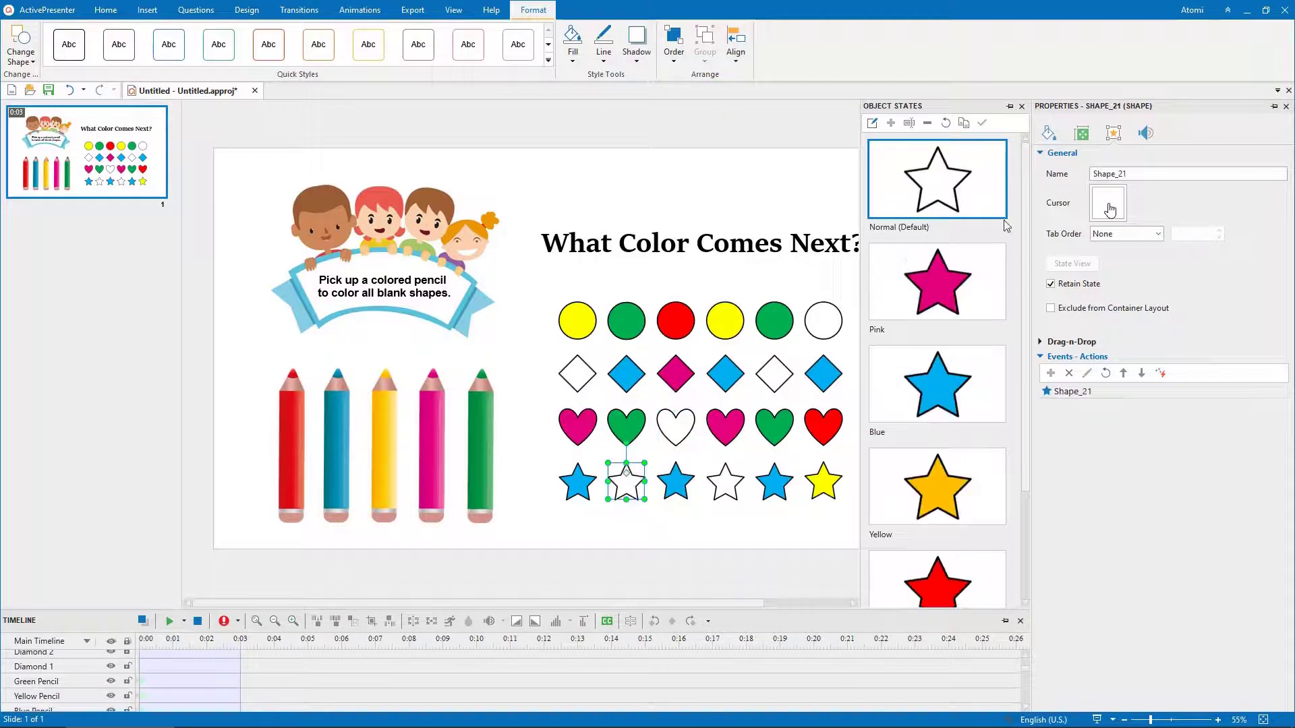
{"action": "type", "text": "Star 2"}
{"action": "left_click", "coordinate": [723, 479]}
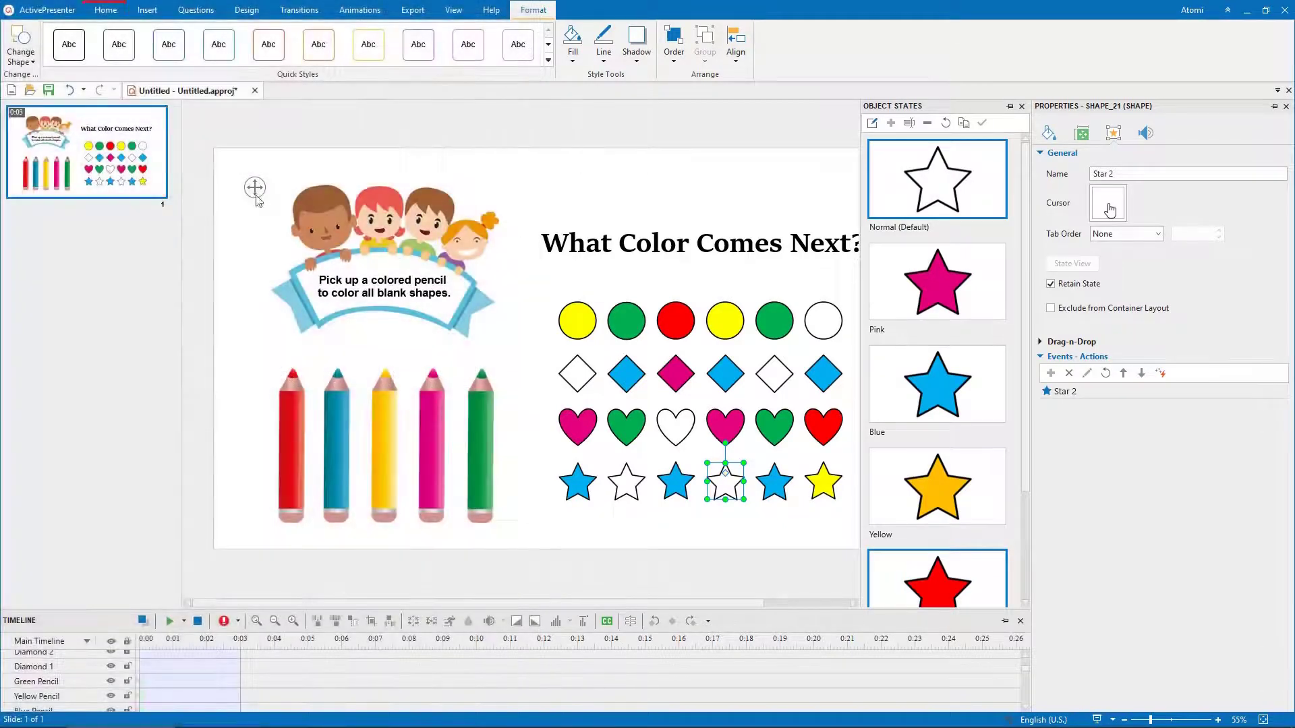
Add a TRUE/FALSE project variable named Pink with starting value False.
{"action": "left_click", "coordinate": [119, 14]}
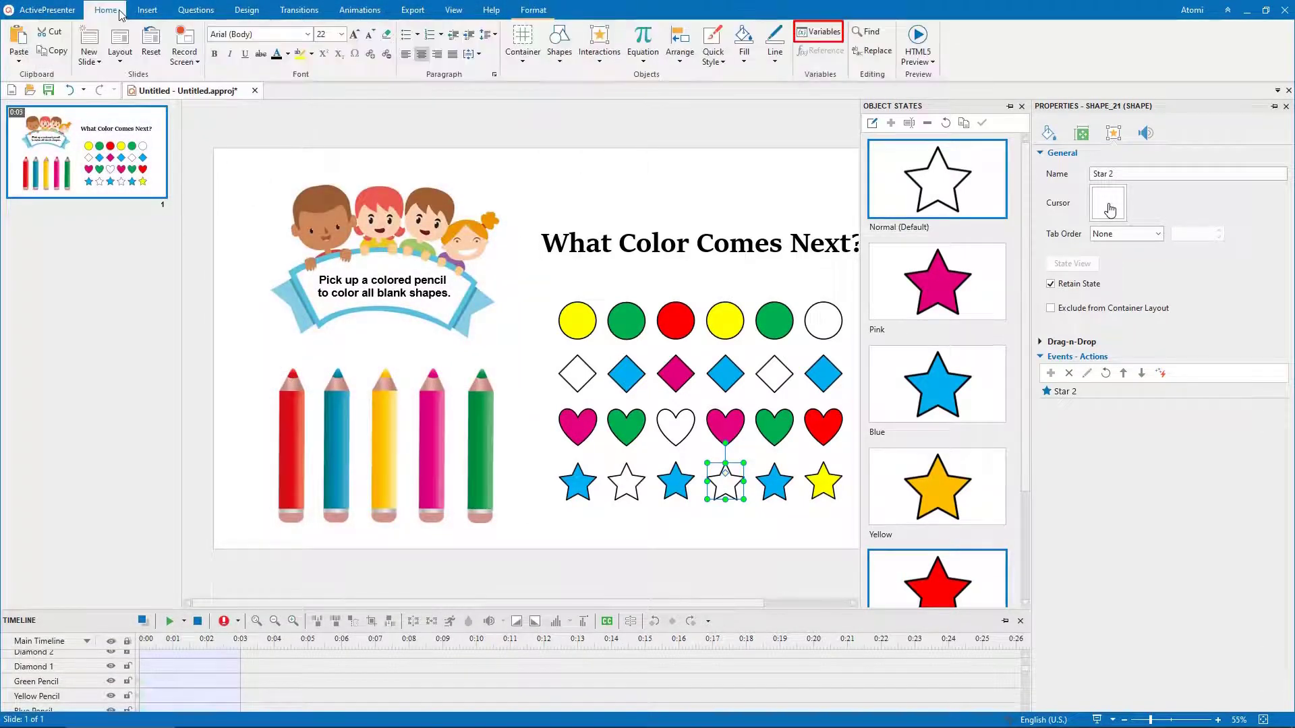
{"action": "left_click", "coordinate": [816, 34]}
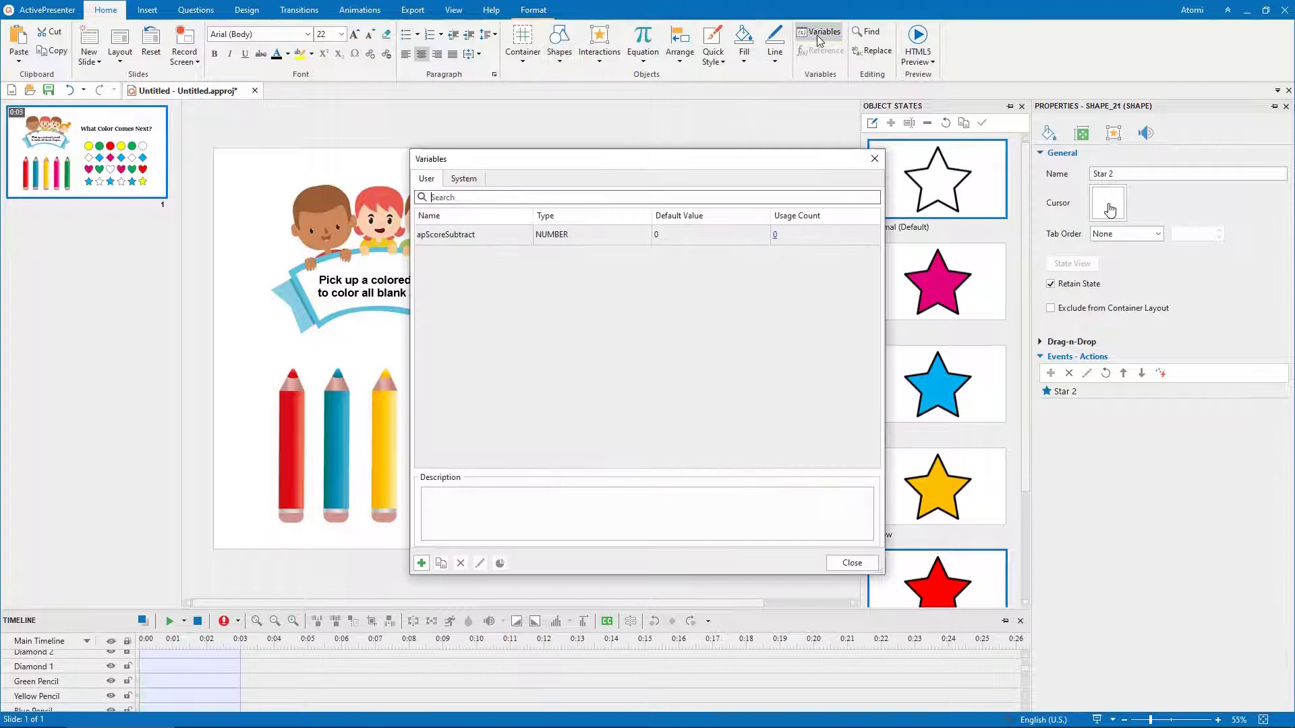
{"action": "left_click", "coordinate": [422, 563]}
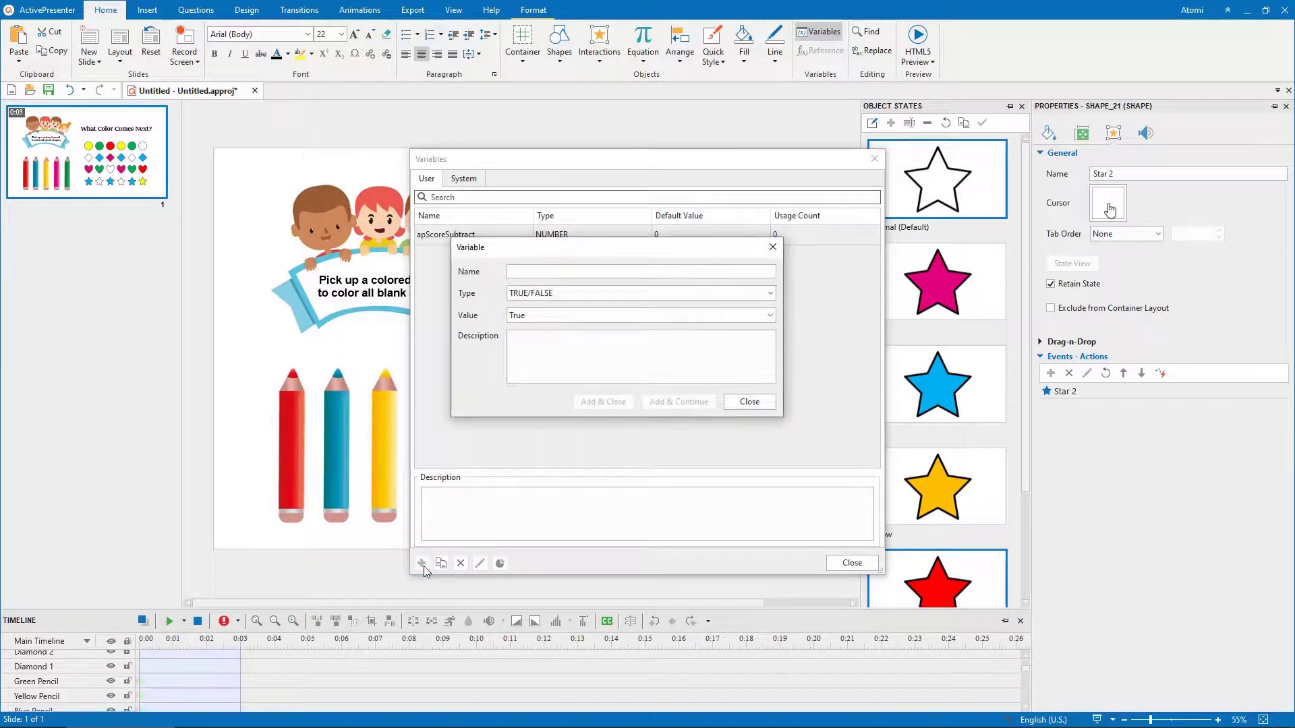
{"action": "type", "text": "Pink"}
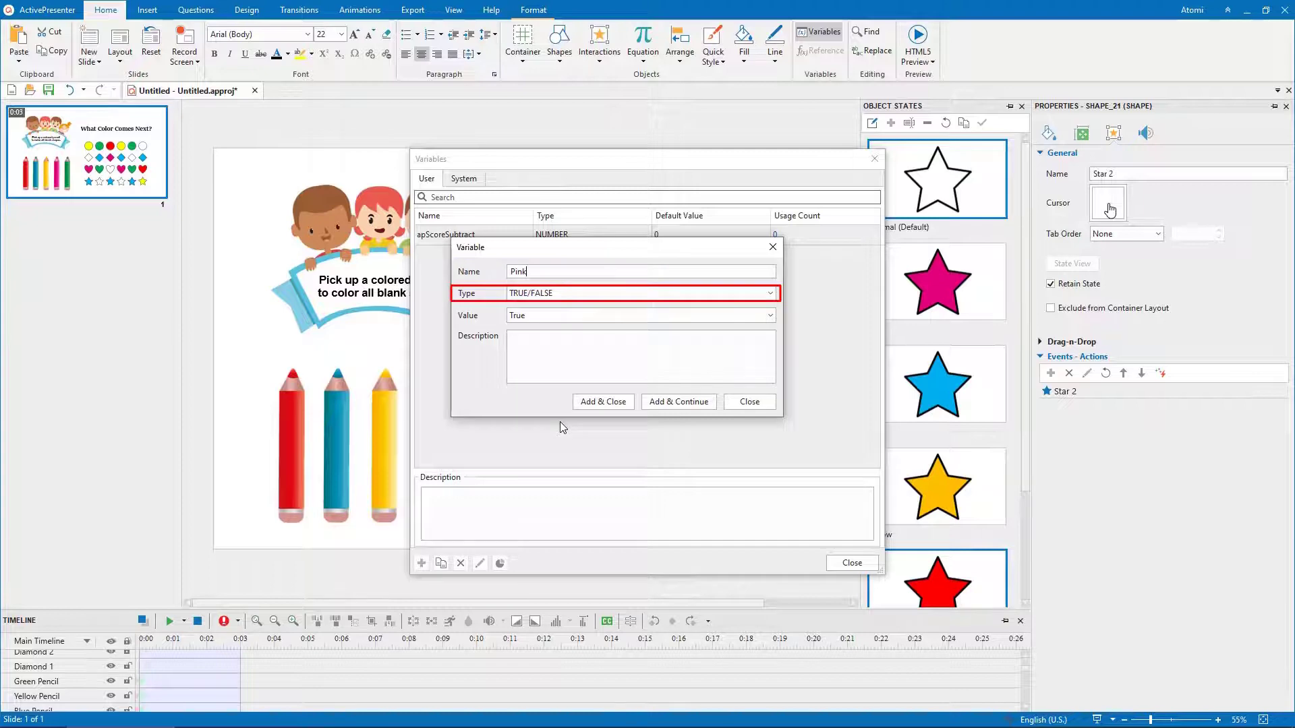
{"action": "left_click", "coordinate": [646, 315]}
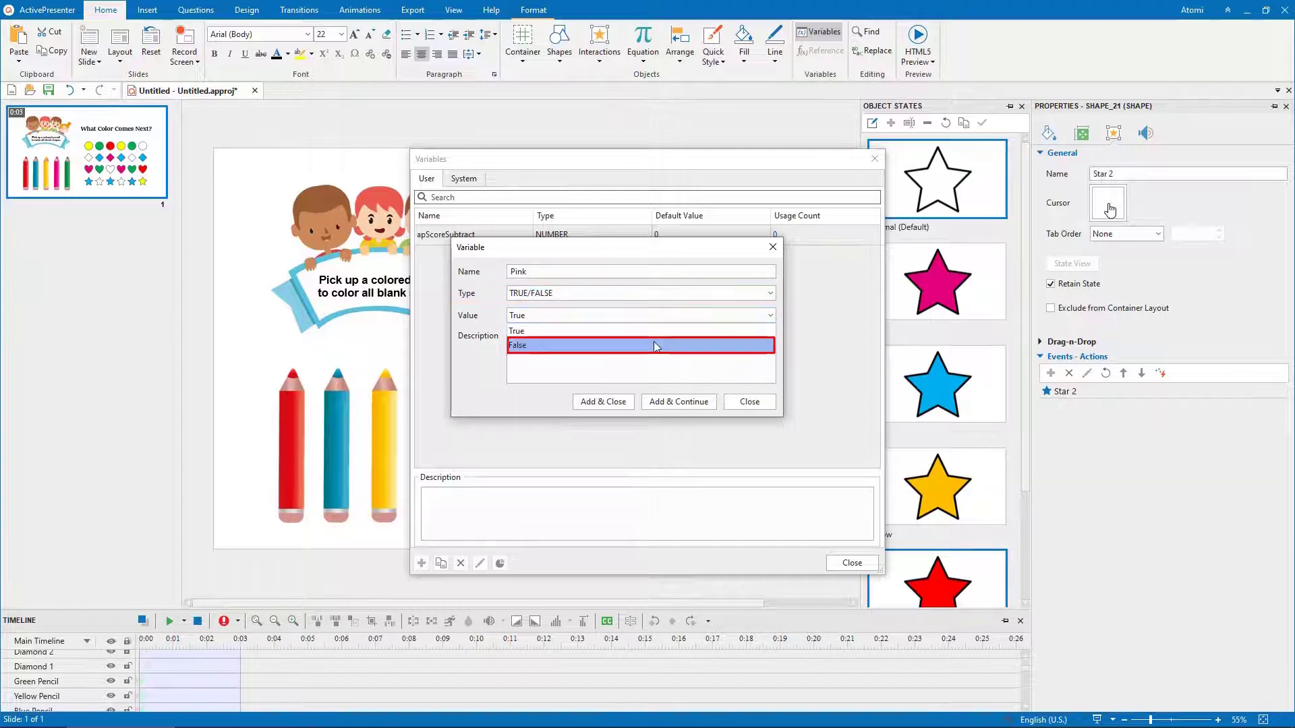
{"action": "left_click", "coordinate": [653, 344]}
{"action": "left_click", "coordinate": [679, 402]}
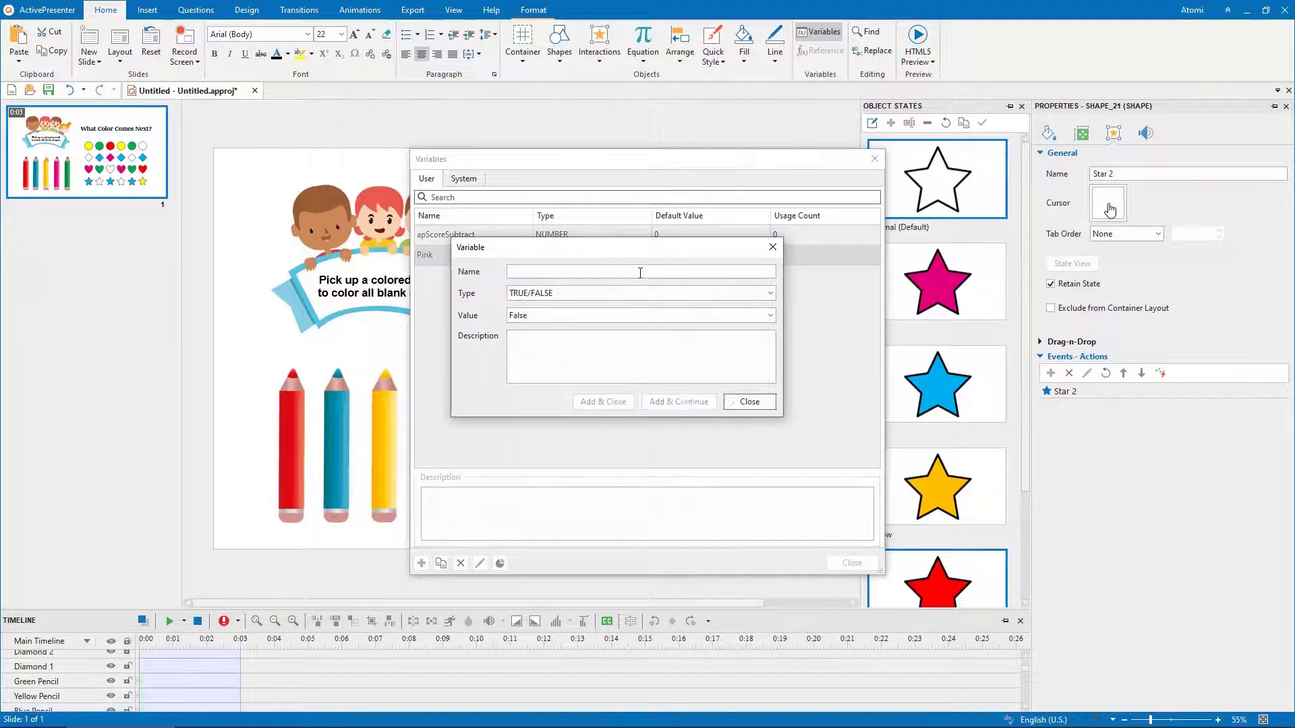
Add the Blue, Yellow, Red and Green variables, then close the Variables list.
{"action": "type", "text": "Blue"}
{"action": "left_click", "coordinate": [679, 402]}
{"action": "type", "text": "Yellow"}
{"action": "left_click", "coordinate": [679, 402]}
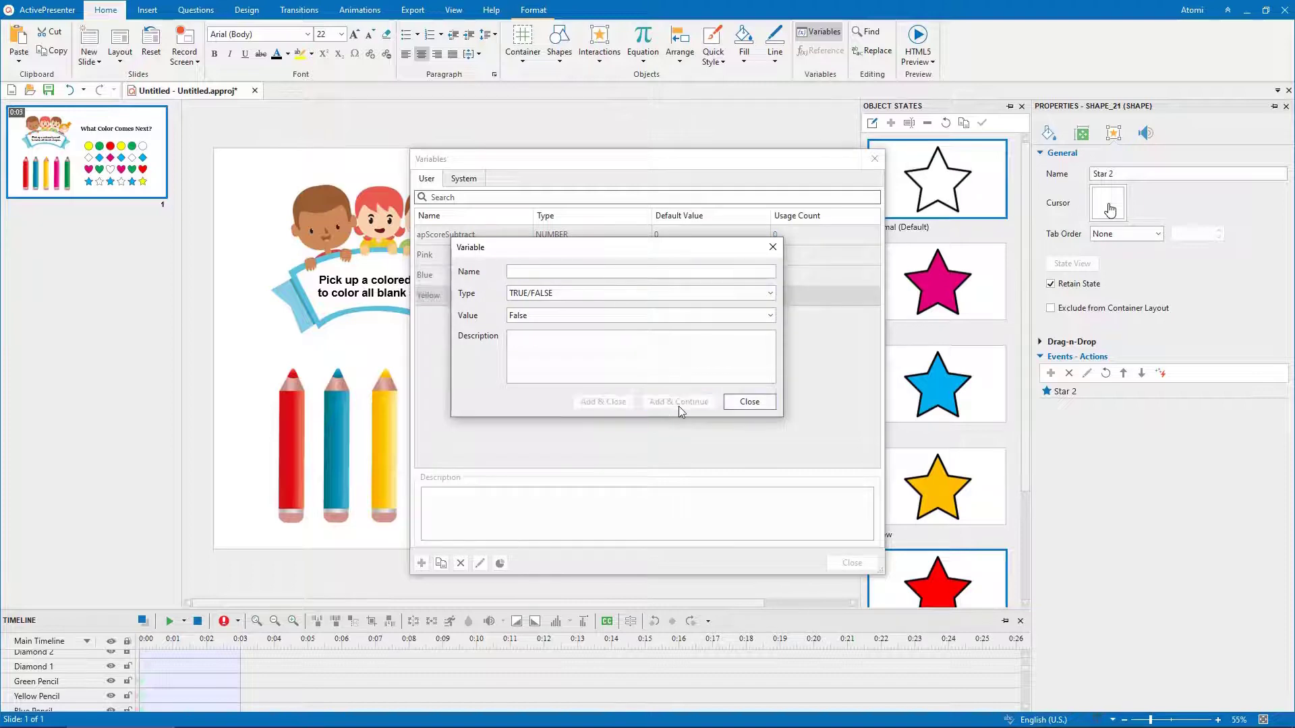
{"action": "type", "text": "Red"}
{"action": "left_click", "coordinate": [679, 402]}
{"action": "type", "text": "Green"}
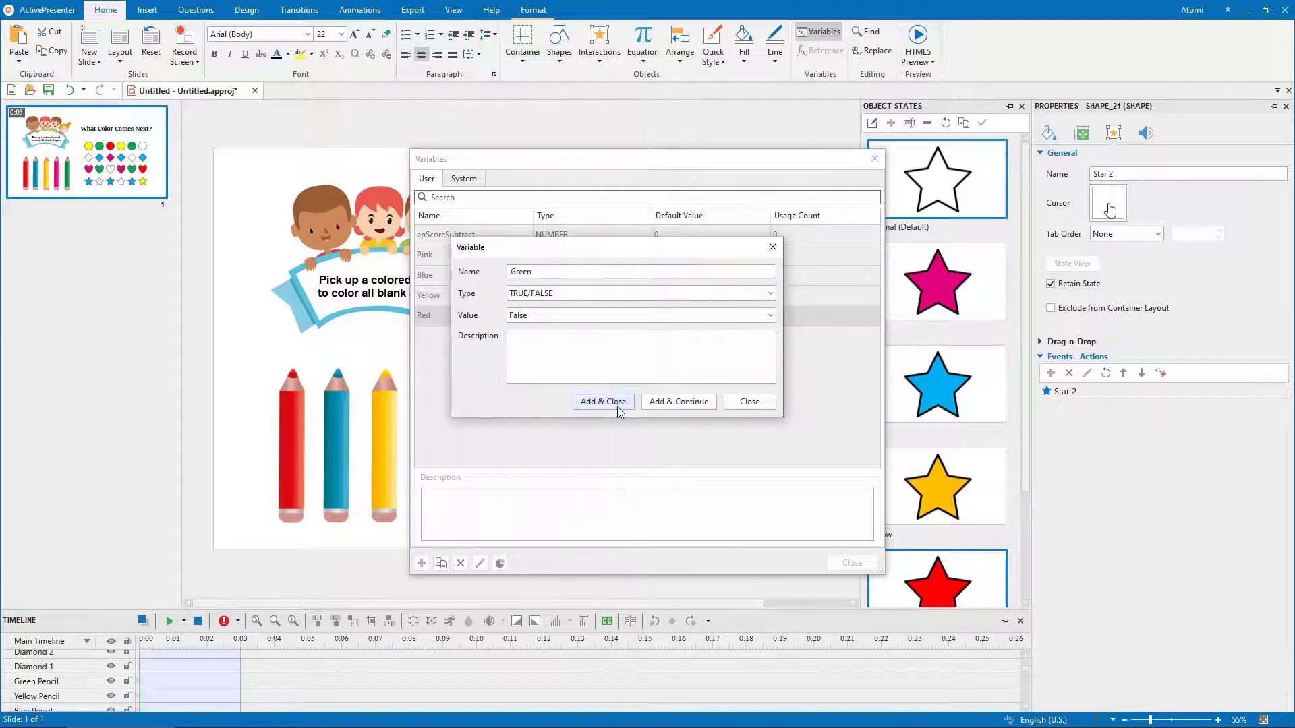
{"action": "left_click", "coordinate": [611, 402]}
{"action": "left_click", "coordinate": [840, 563]}
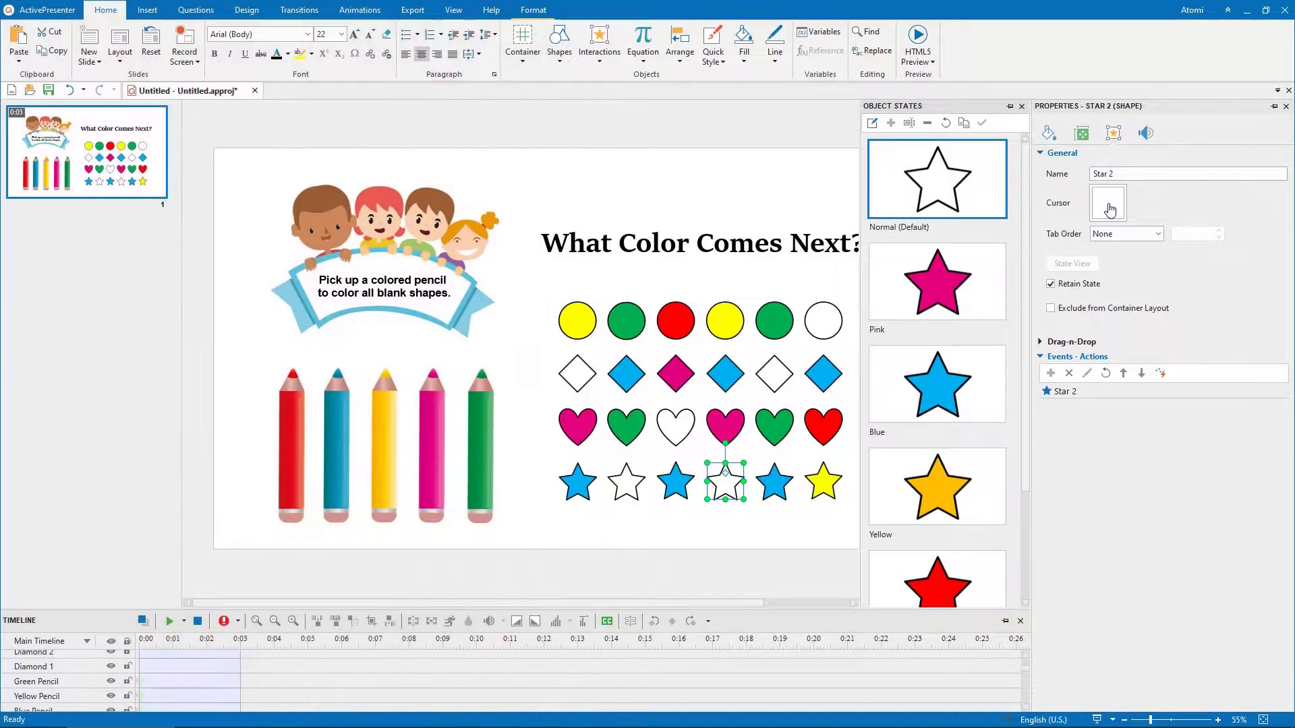
Create a new advanced action named SelectedPencil with a Selected Pencil slide-object parameter.
{"action": "left_click", "coordinate": [1160, 375]}
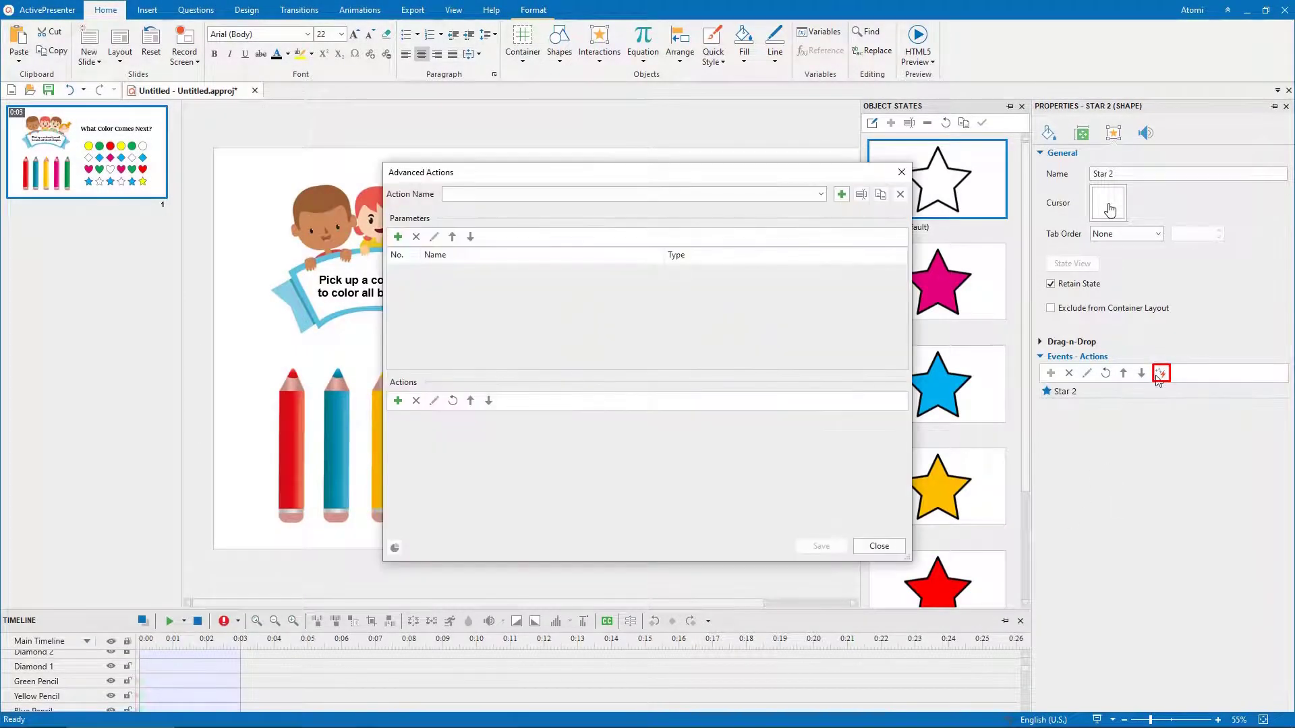
{"action": "left_click", "coordinate": [841, 194]}
{"action": "type", "text": "SelectedPencil"}
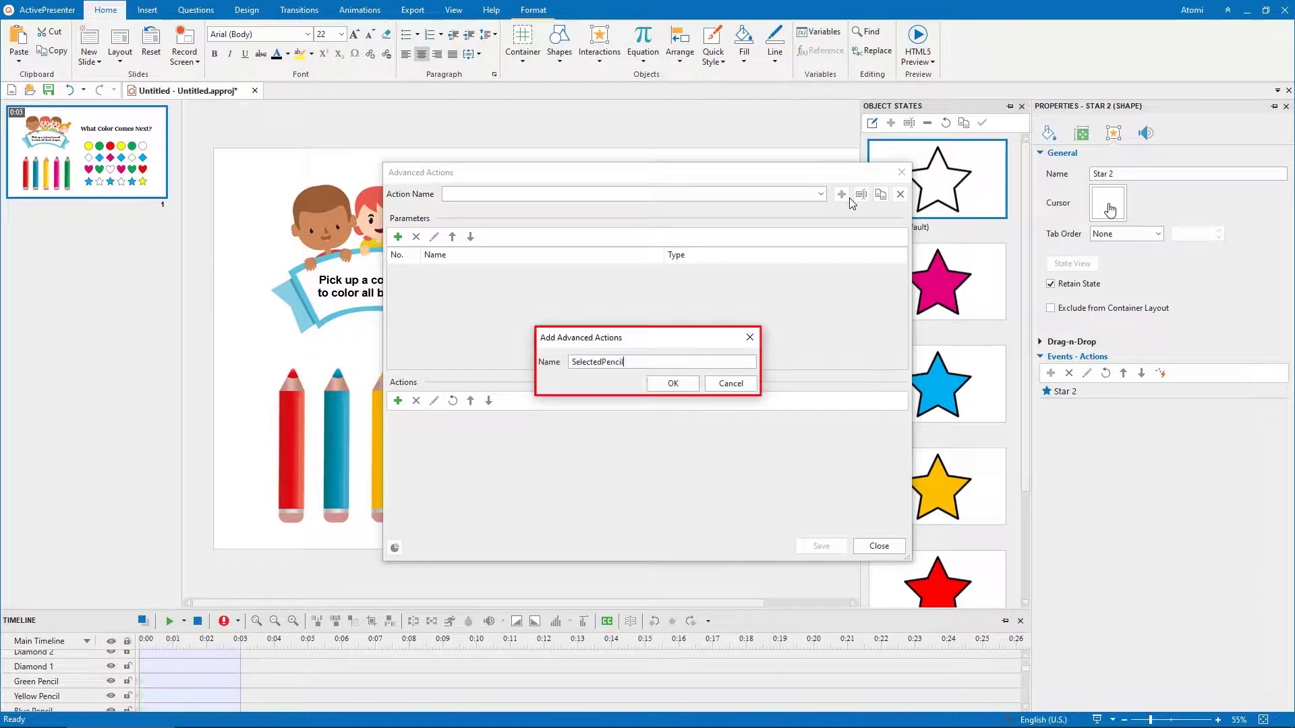
{"action": "left_click", "coordinate": [694, 382]}
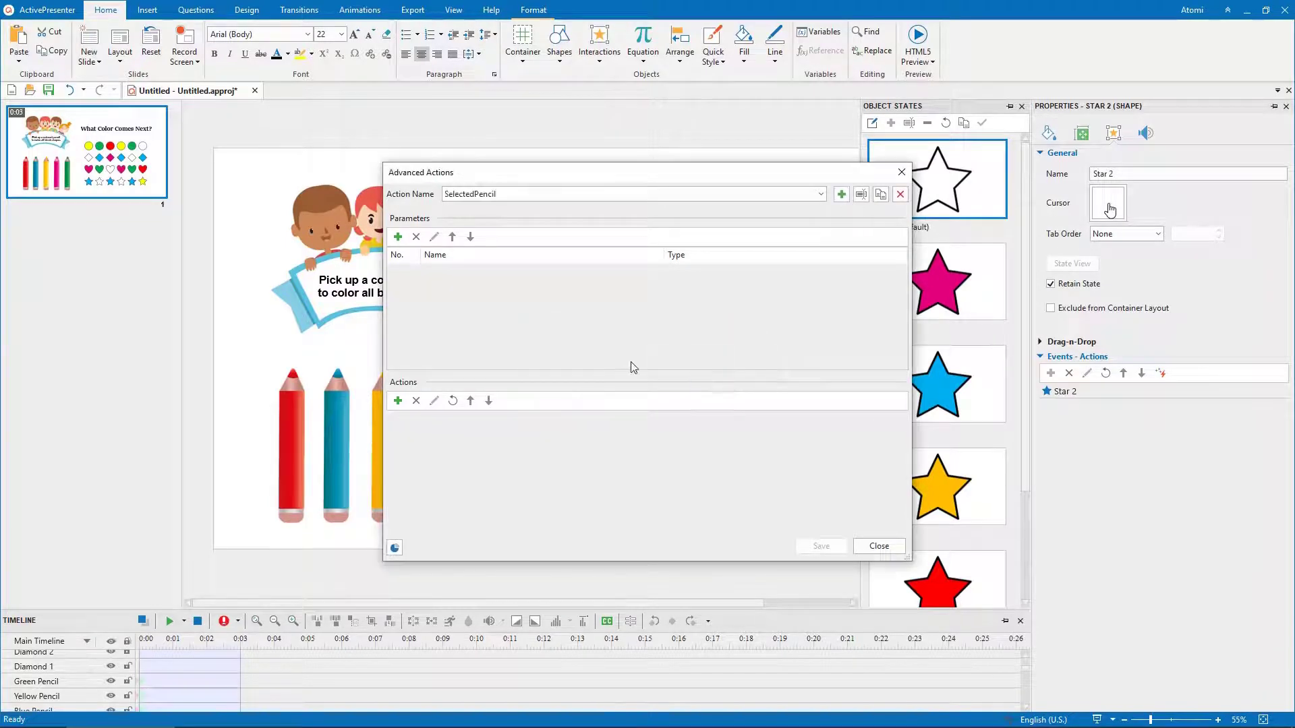
{"action": "left_click", "coordinate": [398, 237]}
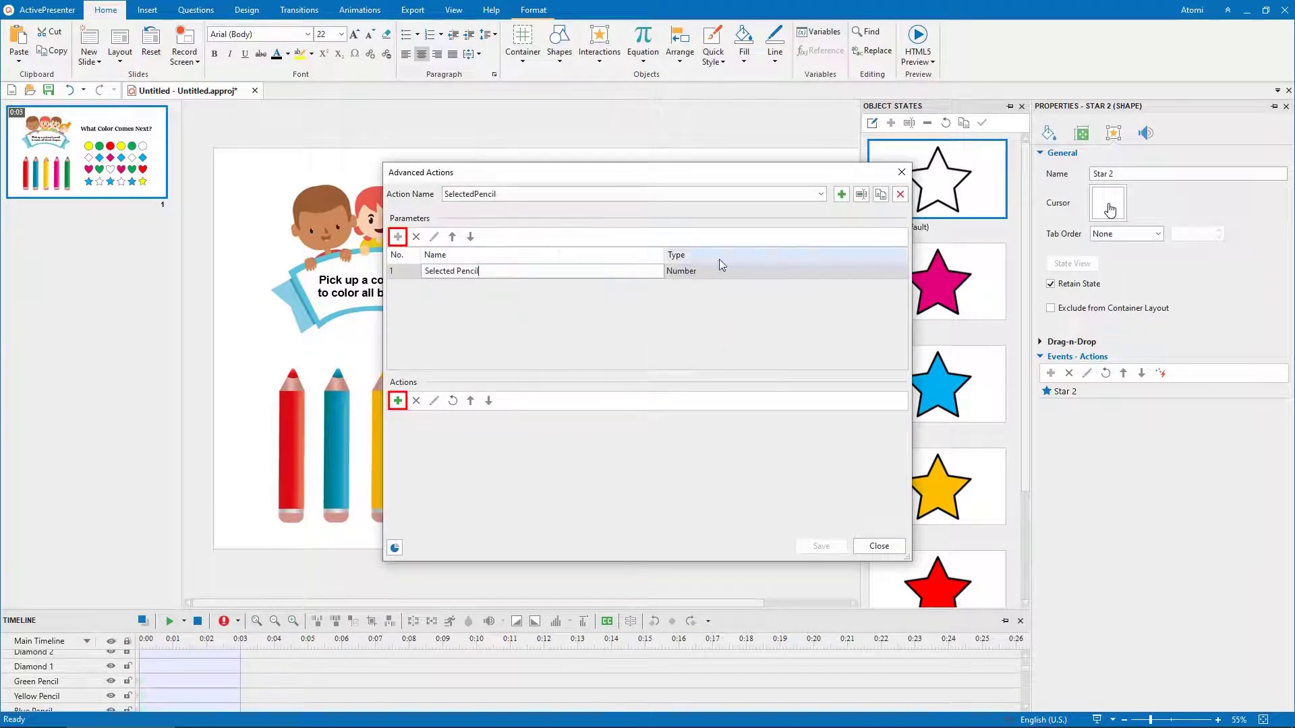
{"action": "left_click", "coordinate": [890, 270]}
{"action": "scroll", "coordinate": [888, 327], "scroll_direction": "down", "scroll_amount": 1}
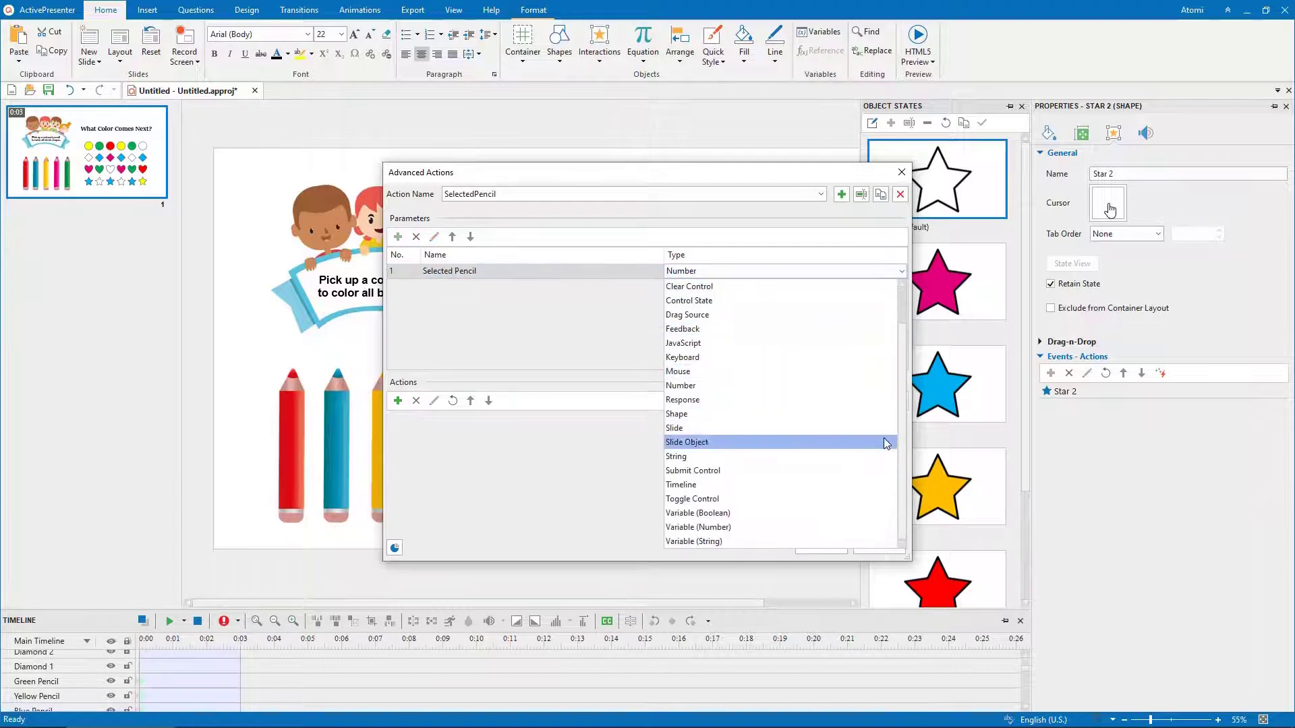
{"action": "left_click", "coordinate": [886, 442]}
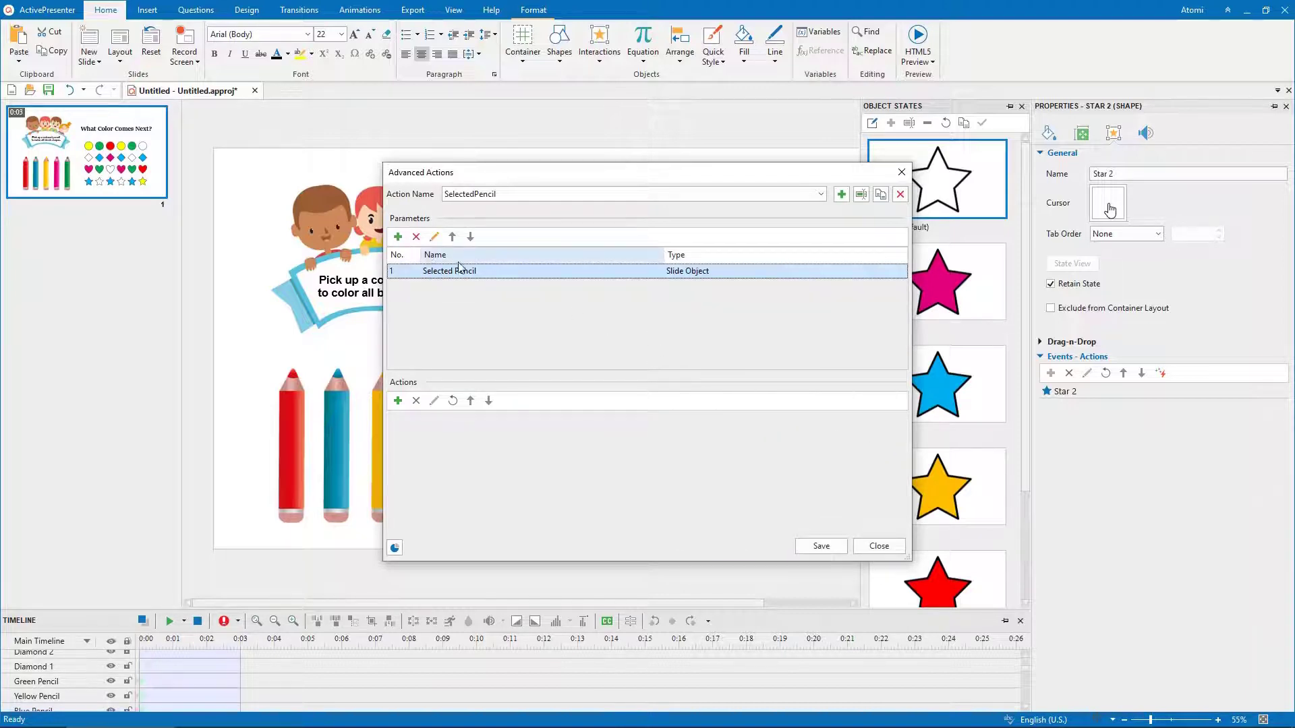
Add Selected Color and Unselected Color 1 as Boolean variable parameters.
{"action": "left_click", "coordinate": [398, 236]}
{"action": "type", "text": "Selected Color"}
{"action": "left_click", "coordinate": [738, 289]}
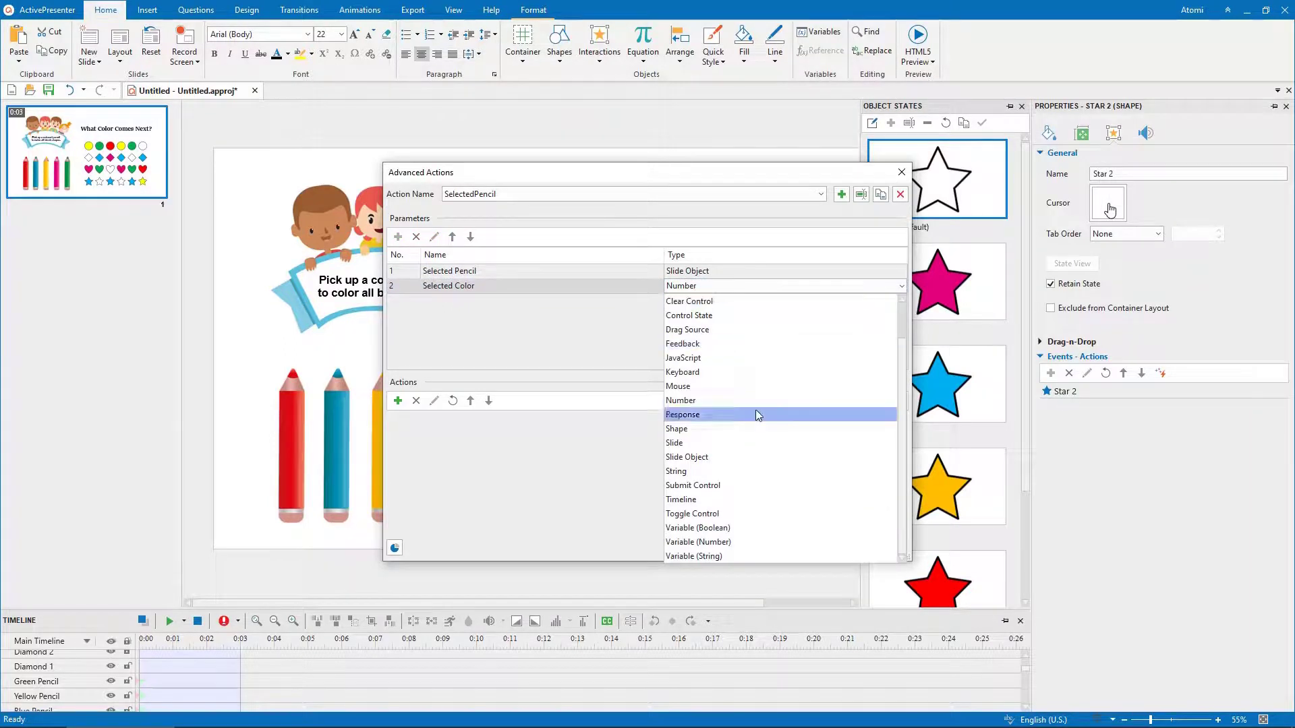
{"action": "left_click", "coordinate": [741, 528]}
{"action": "left_click", "coordinate": [398, 237]}
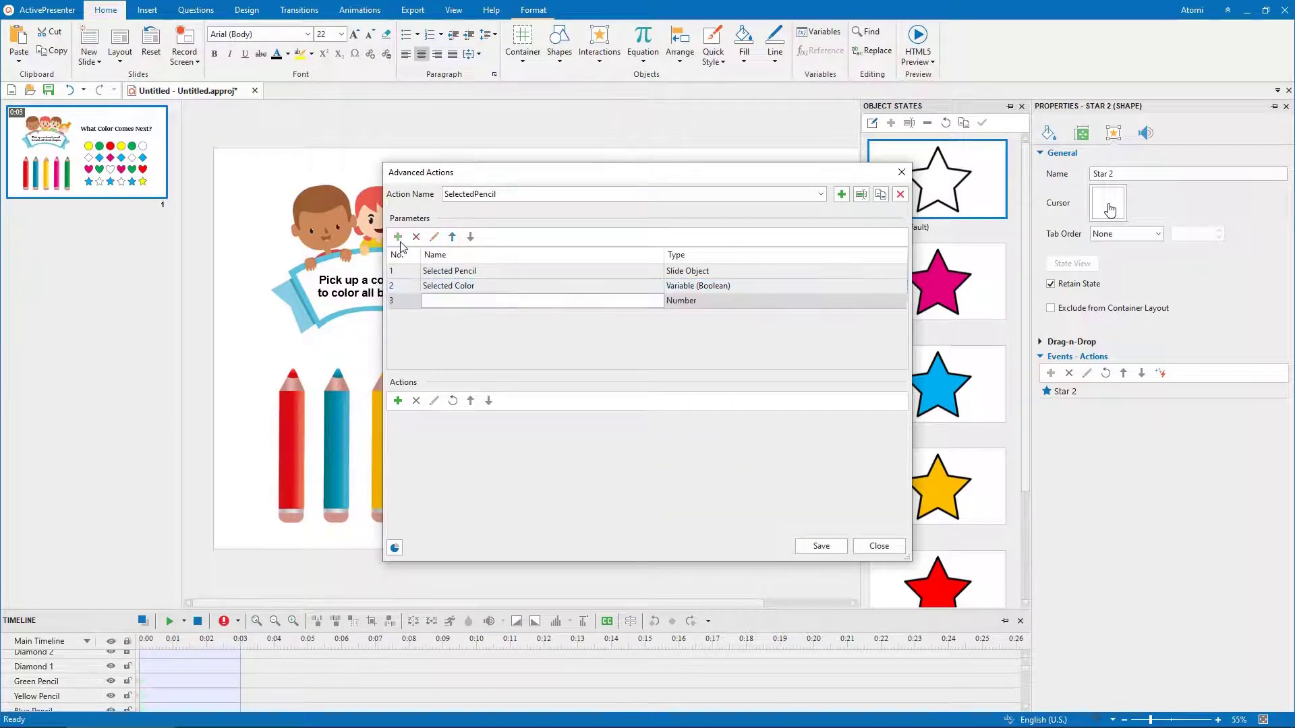
{"action": "type", "text": "Unselected Color 1"}
{"action": "left_click", "coordinate": [758, 305]}
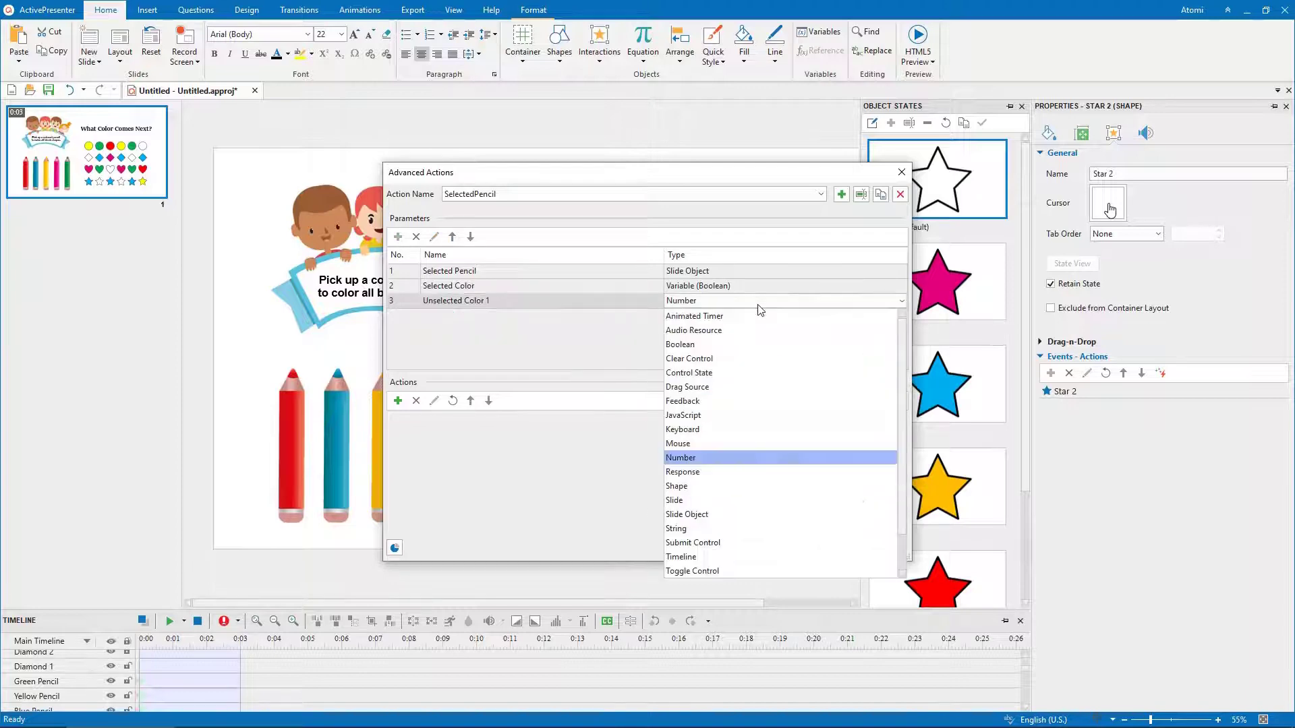
{"action": "left_click", "coordinate": [777, 539]}
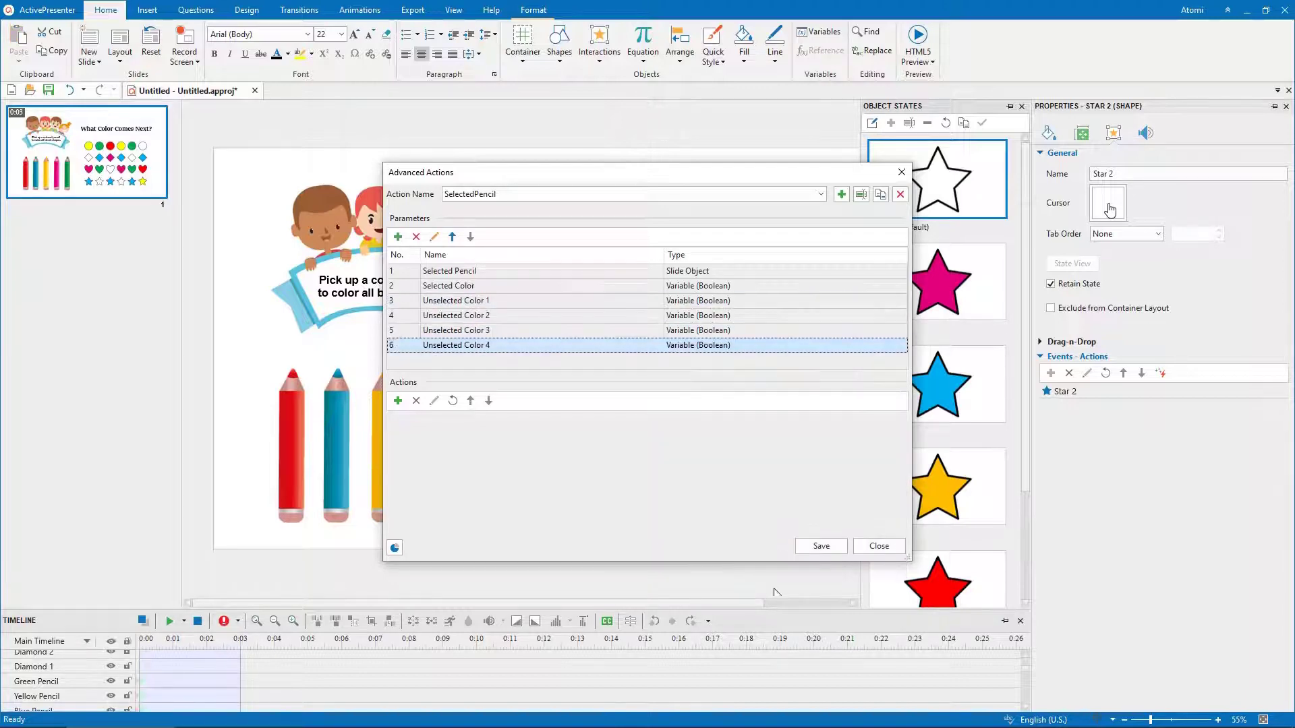
Add a non-blocking Highlight Object action targeting the Selected Pencil parameter.
{"action": "left_click", "coordinate": [398, 401]}
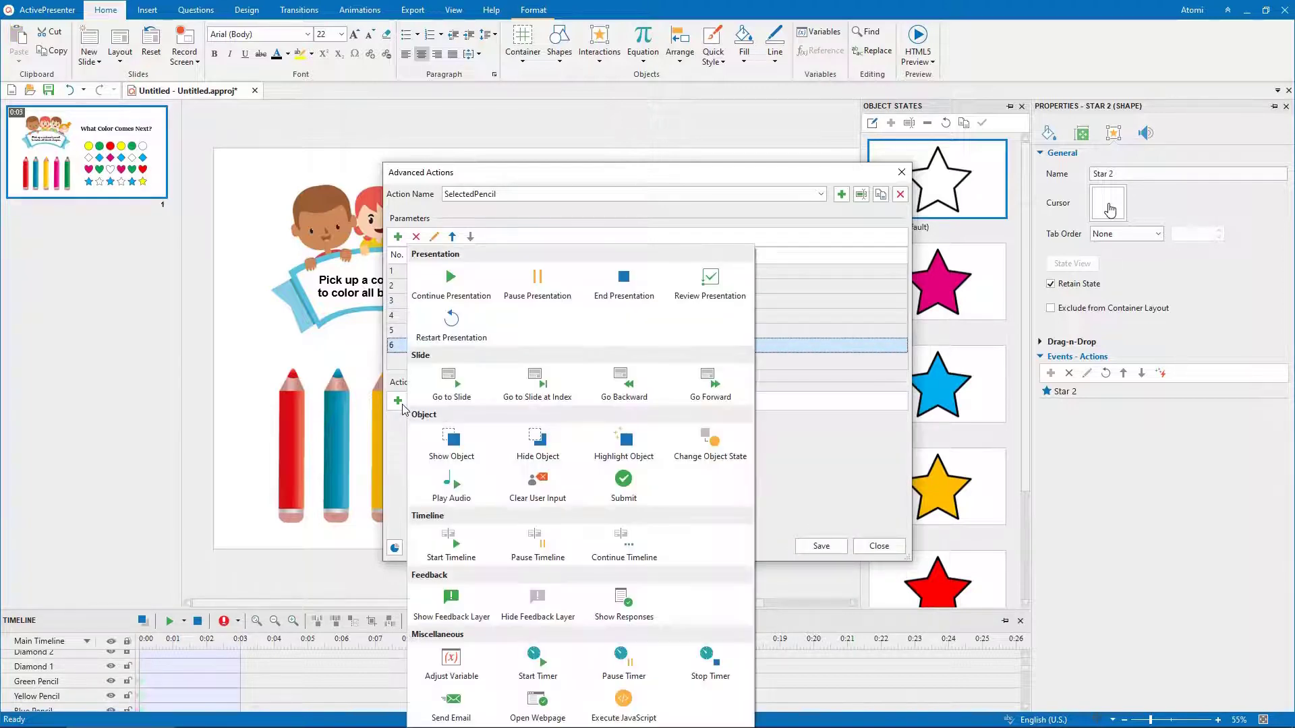
{"action": "left_click", "coordinate": [624, 443]}
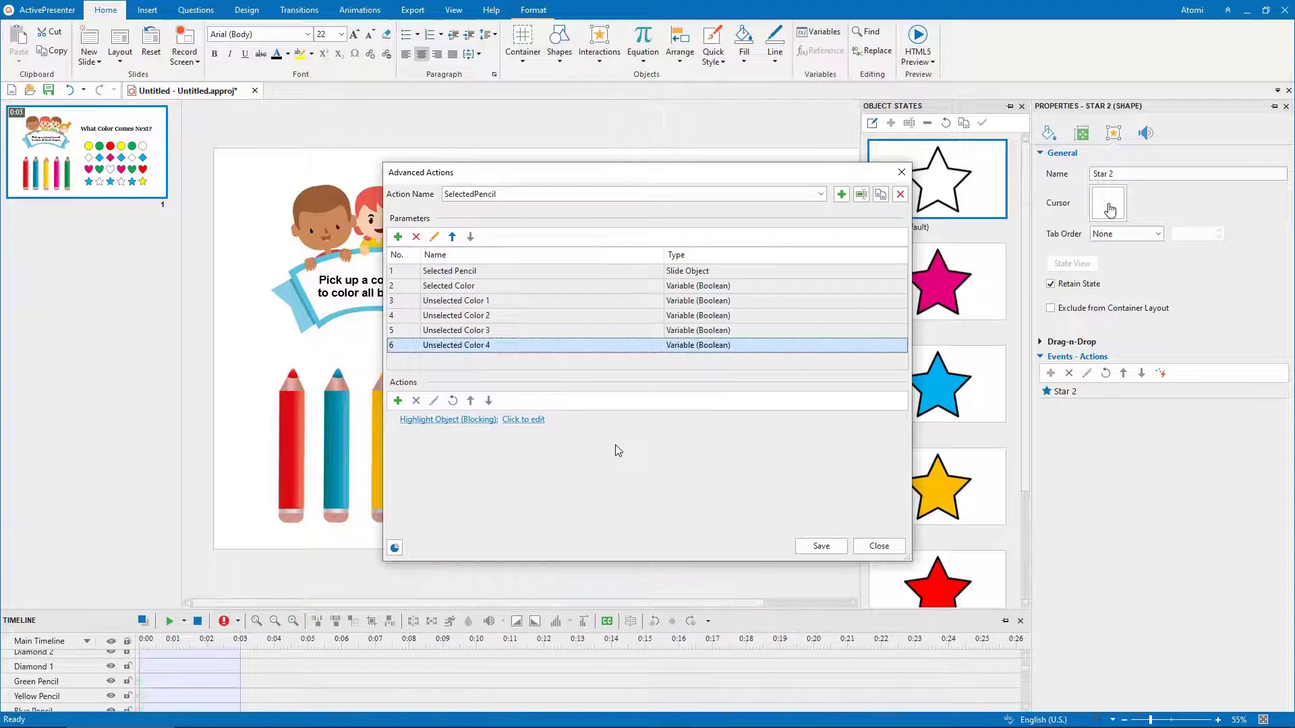
{"action": "left_click", "coordinate": [536, 420]}
{"action": "left_click", "coordinate": [517, 441]}
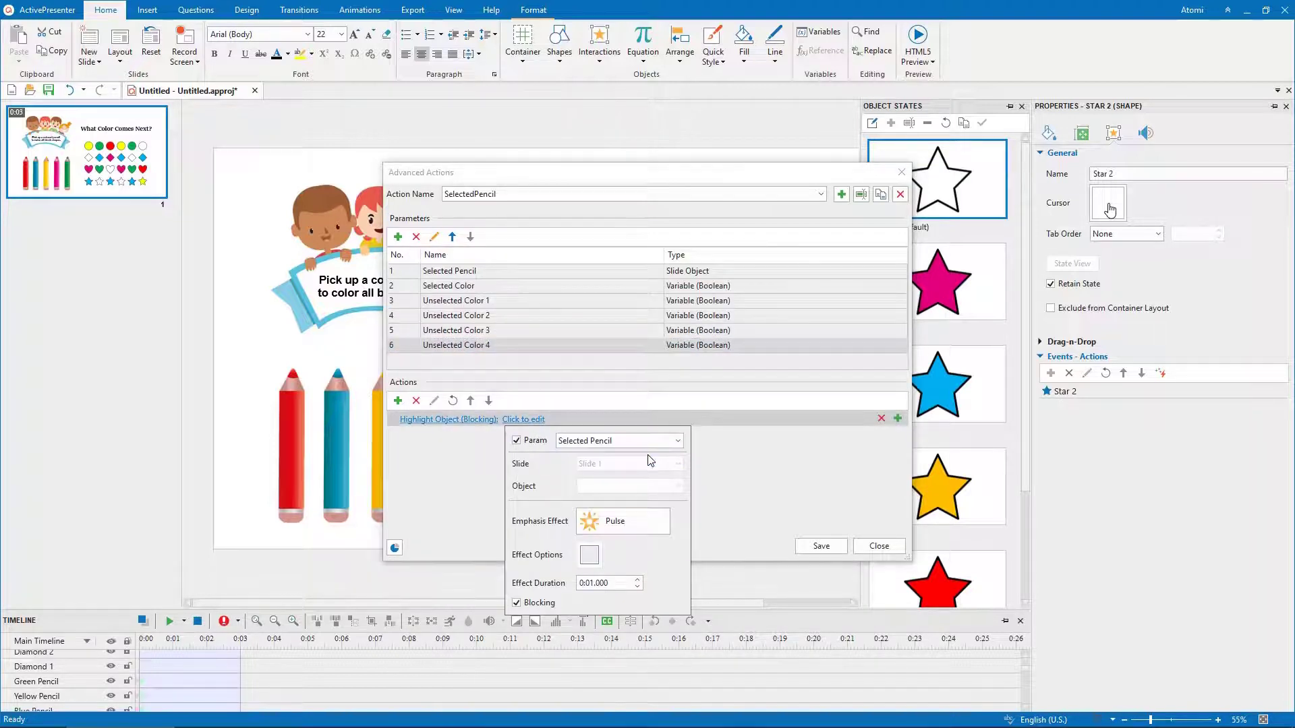
{"action": "left_click", "coordinate": [527, 601]}
{"action": "left_click", "coordinate": [706, 556]}
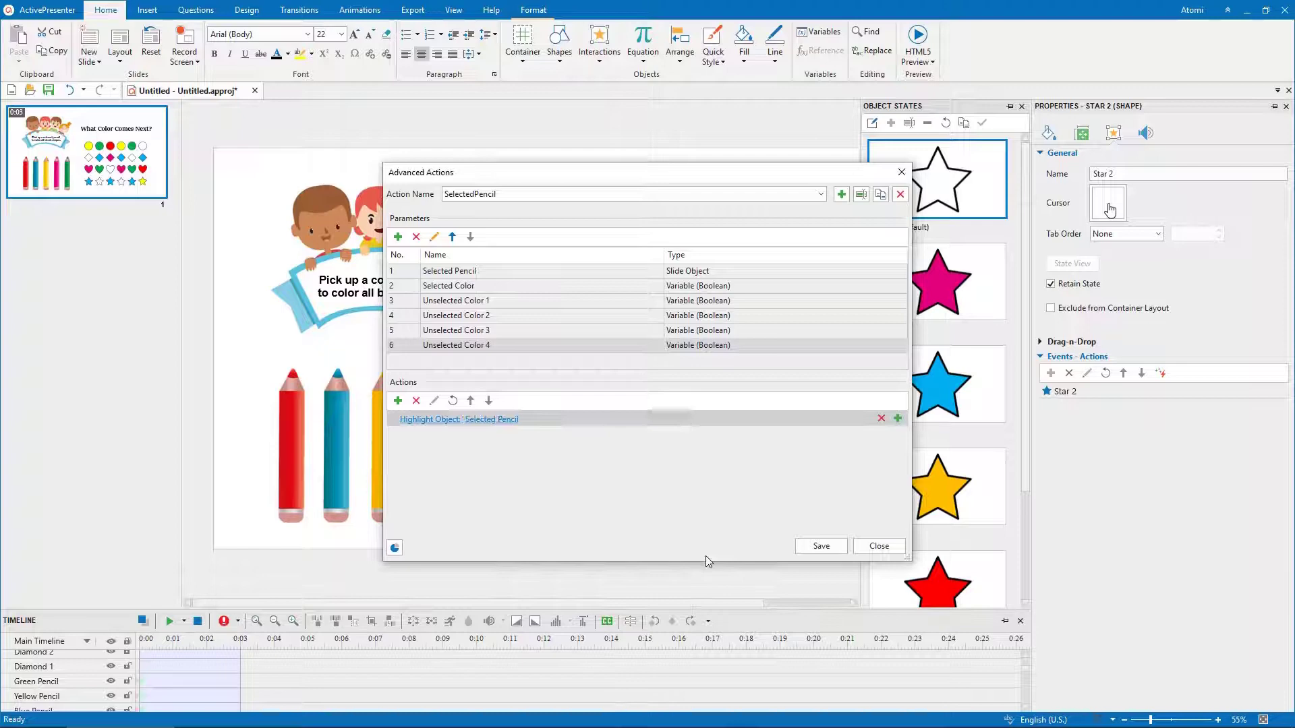
Add an Adjust Variable action setting the Selected Color parameter to true.
{"action": "left_click", "coordinate": [398, 400]}
{"action": "left_click", "coordinate": [452, 661]}
{"action": "left_click", "coordinate": [481, 437]}
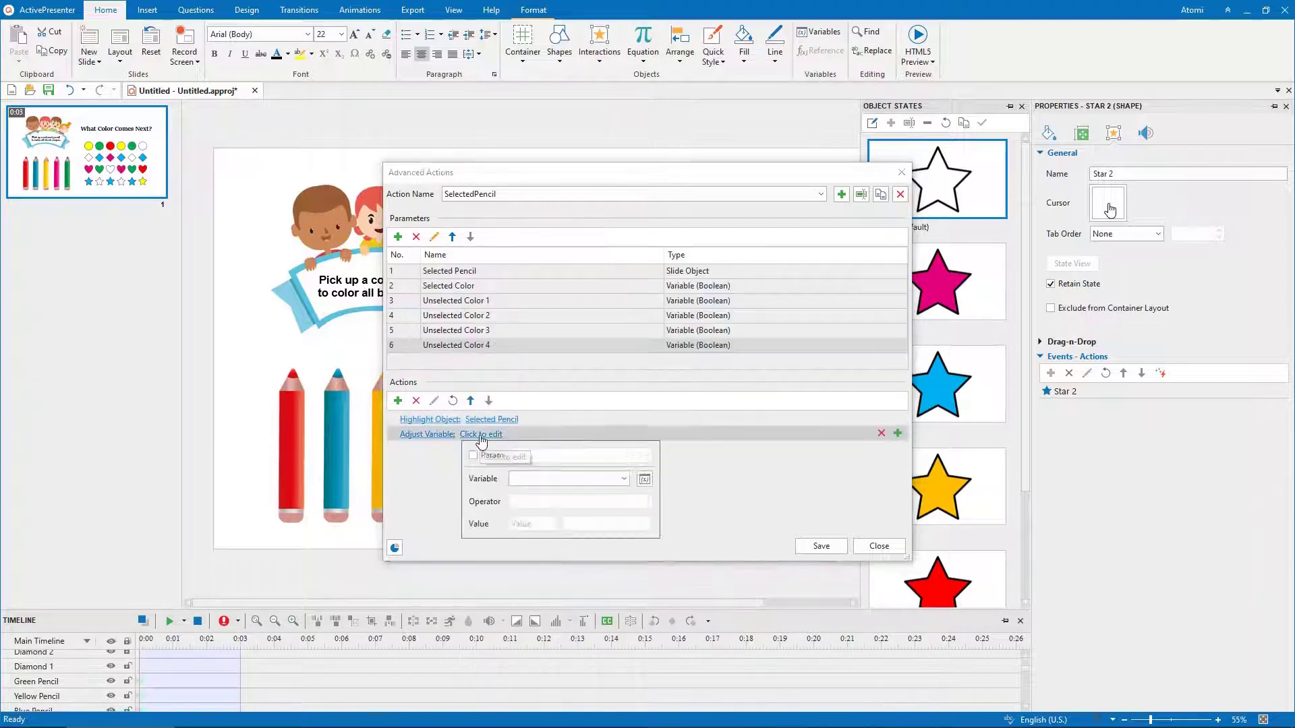
{"action": "left_click", "coordinate": [473, 456]}
{"action": "left_click", "coordinate": [580, 456]}
{"action": "left_click", "coordinate": [579, 478]}
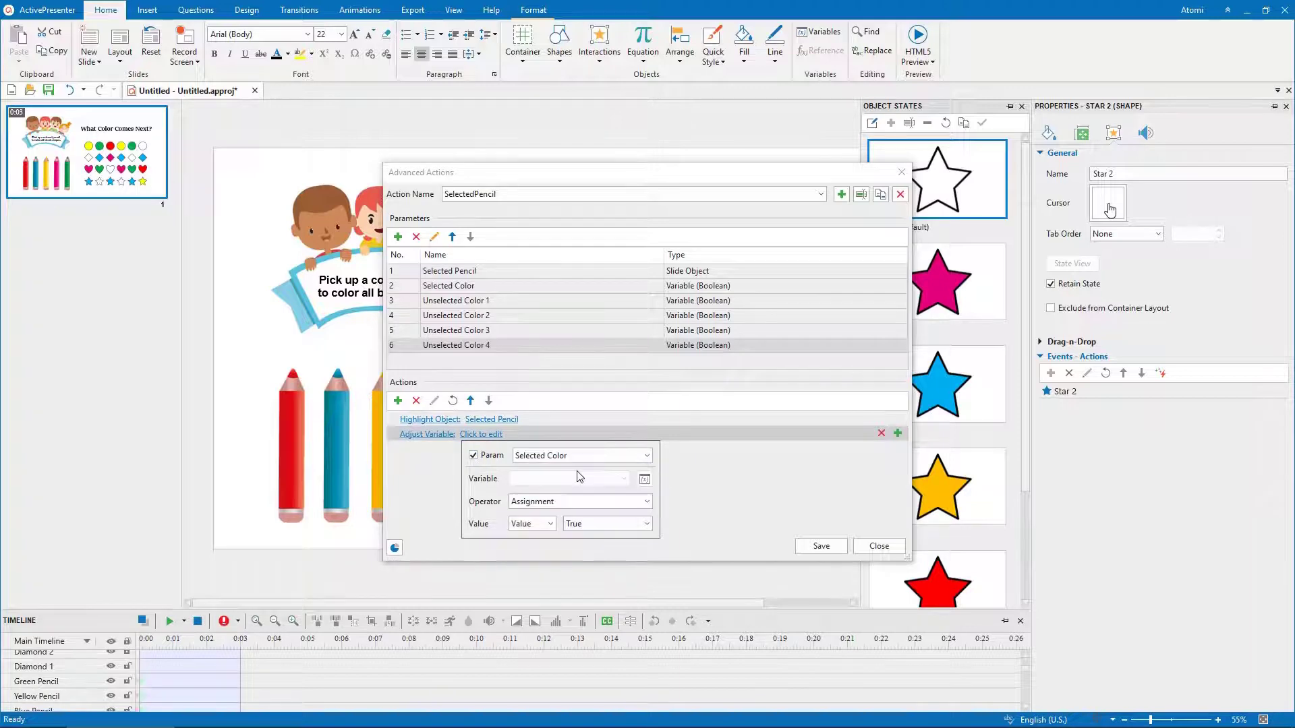
{"action": "left_click", "coordinate": [800, 549]}
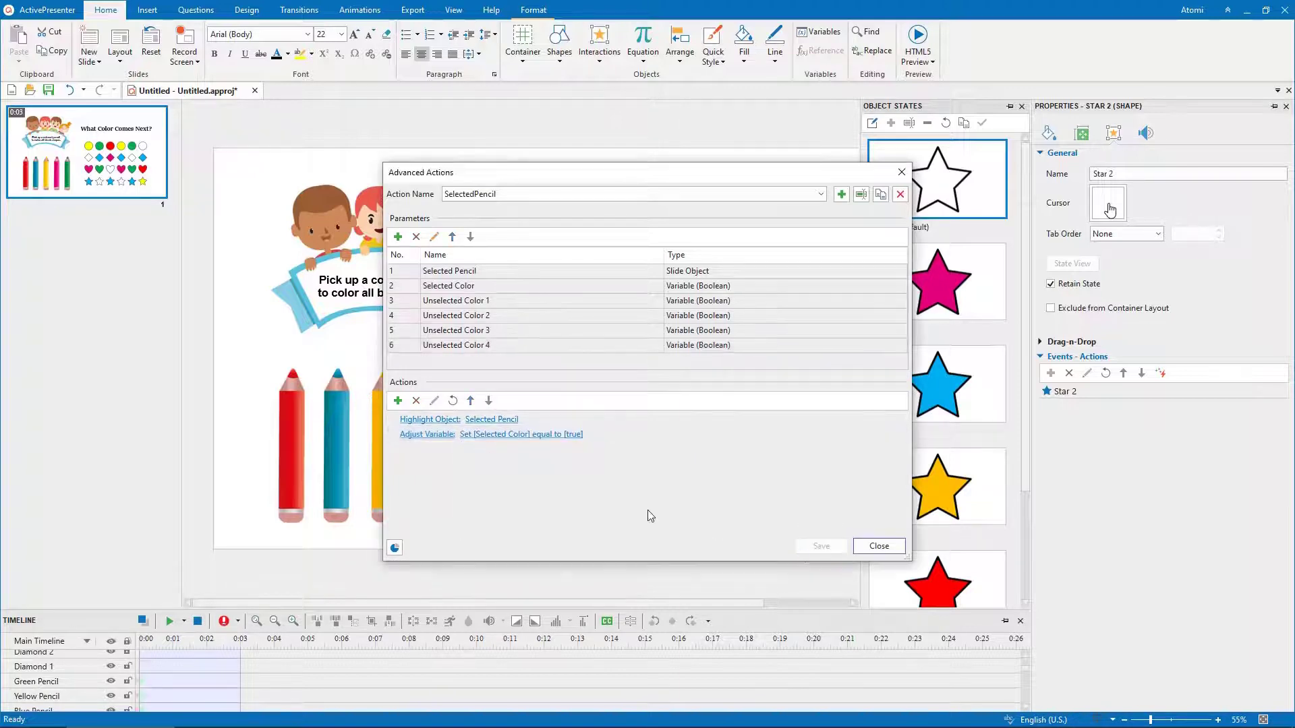
Add an Adjust Variable action setting the Unselected Color 1 parameter to false.
{"action": "left_click", "coordinate": [398, 400]}
{"action": "left_click", "coordinate": [451, 661]}
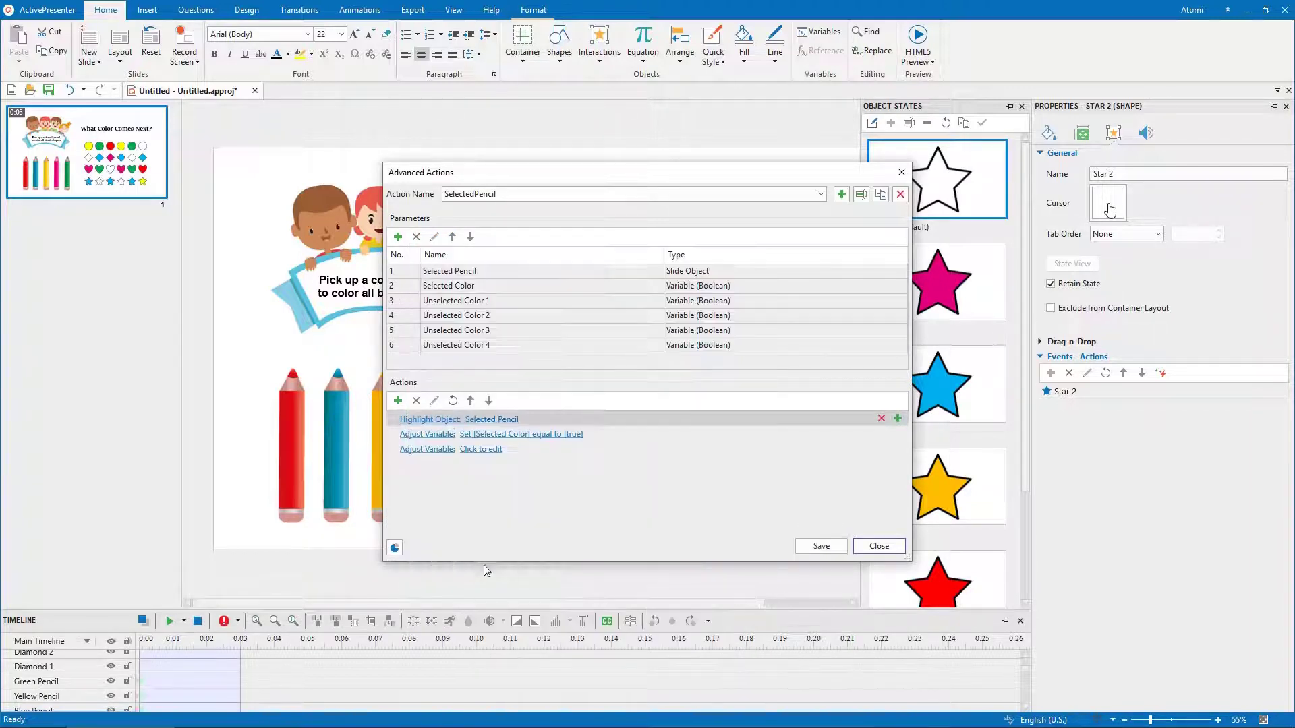
{"action": "left_click", "coordinate": [481, 449]}
{"action": "left_click", "coordinate": [473, 470]}
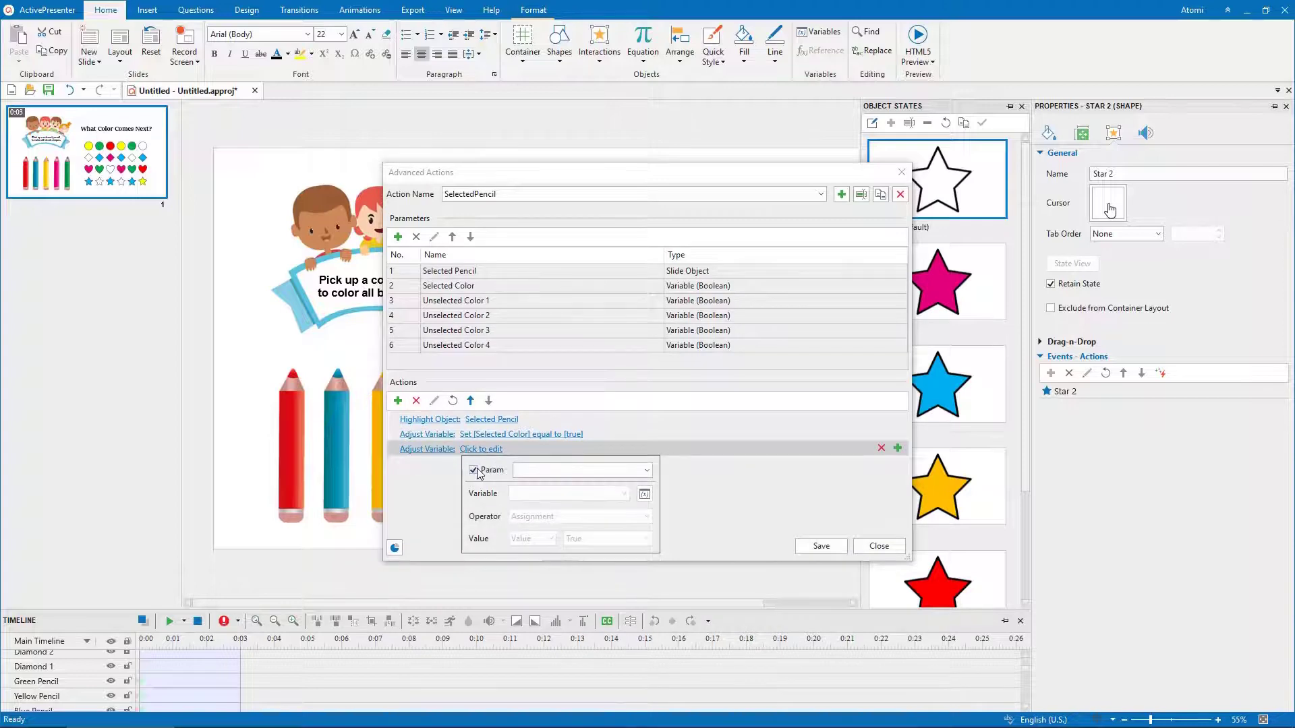
{"action": "left_click", "coordinate": [580, 470]}
{"action": "left_click", "coordinate": [580, 500]}
{"action": "left_click", "coordinate": [625, 544]}
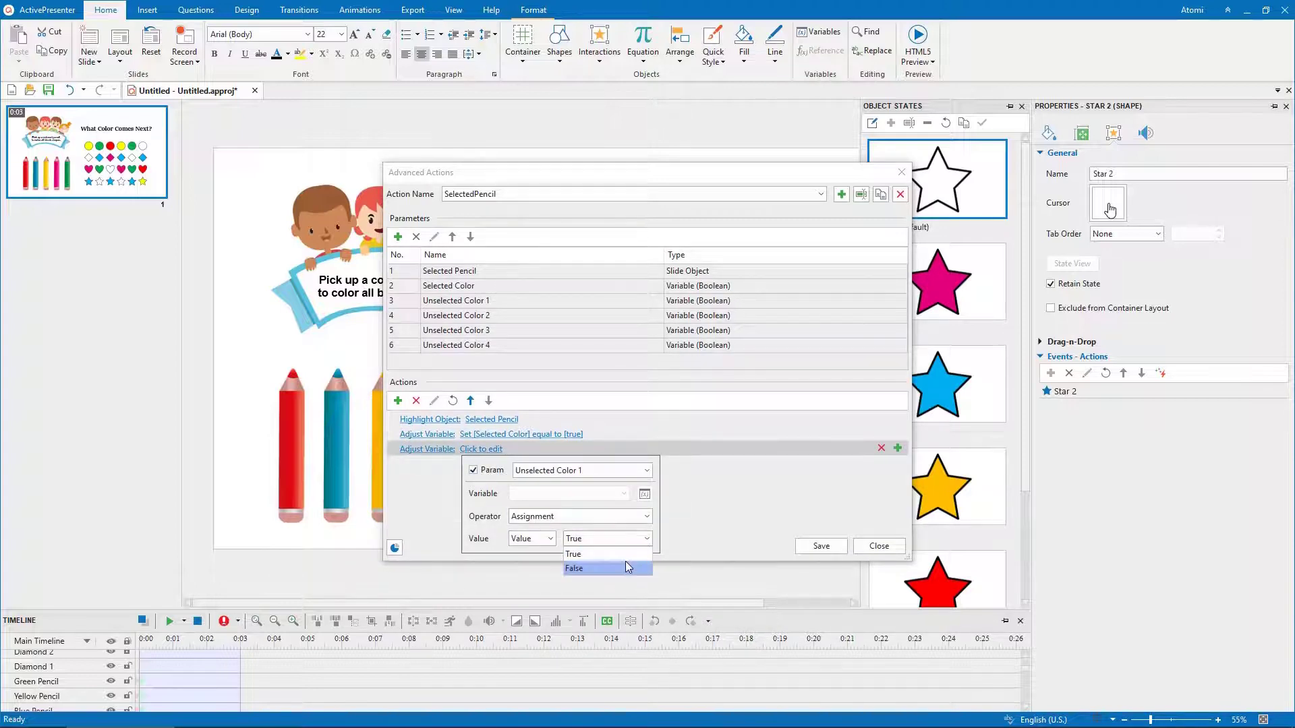
{"action": "left_click", "coordinate": [625, 561]}
{"action": "left_click", "coordinate": [804, 552]}
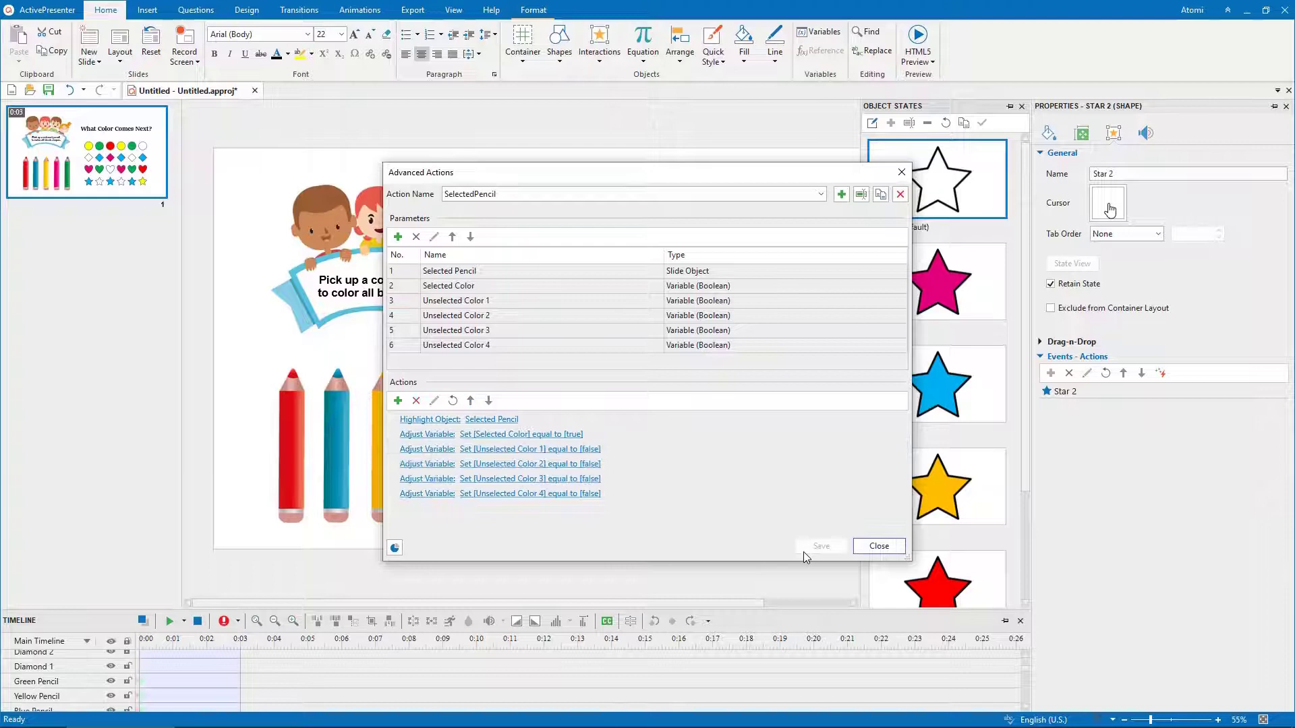
Create a new advanced action named AddColorTo.
{"action": "left_click", "coordinate": [841, 195]}
{"action": "type", "text": "AddColorTo"}
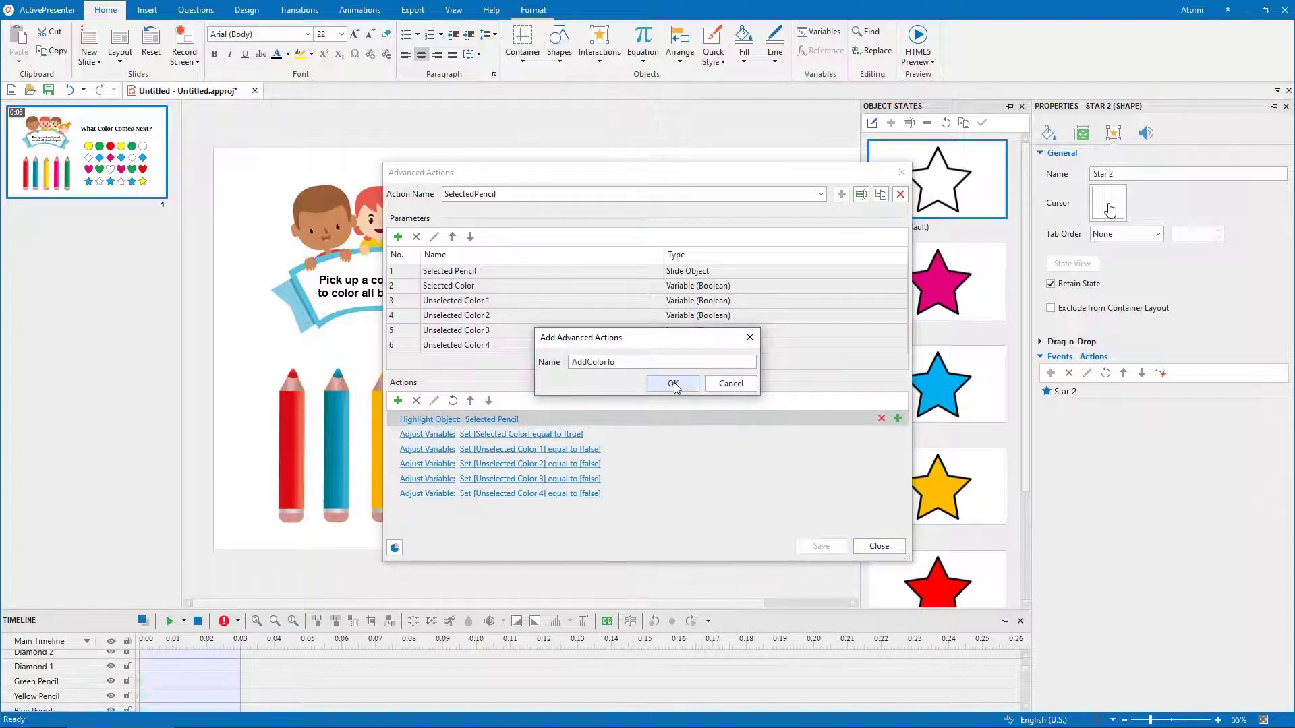
{"action": "left_click", "coordinate": [673, 383]}
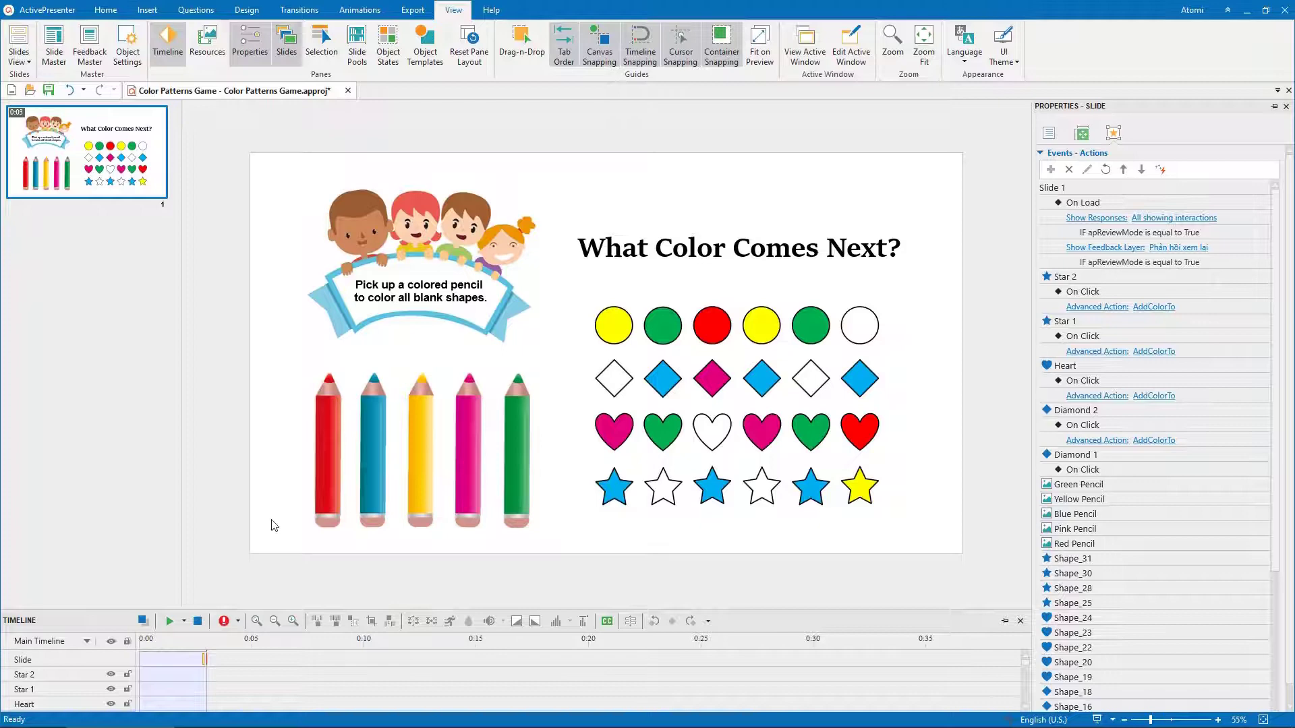
Give the red pencil an On Click SelectedPencil action passing Red Pencil with Red selected.
{"action": "left_click", "coordinate": [325, 488]}
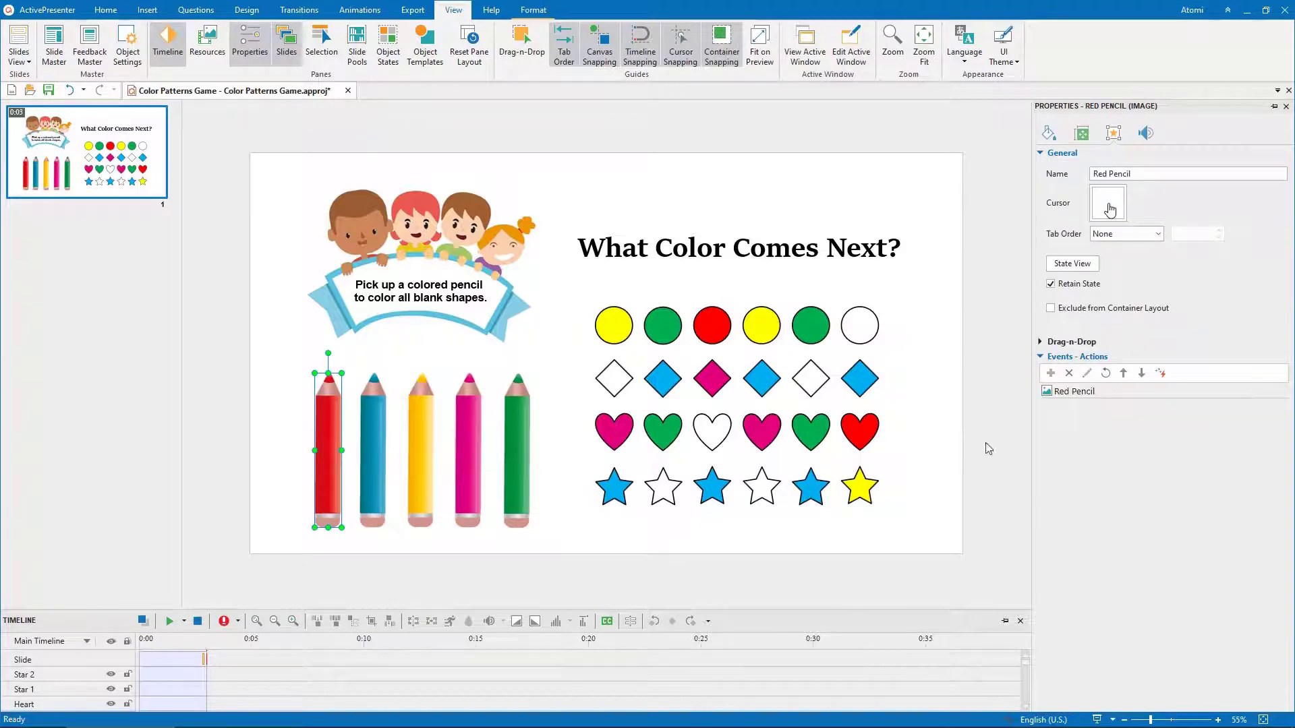
{"action": "left_click", "coordinate": [1279, 391]}
{"action": "left_click", "coordinate": [1248, 406]}
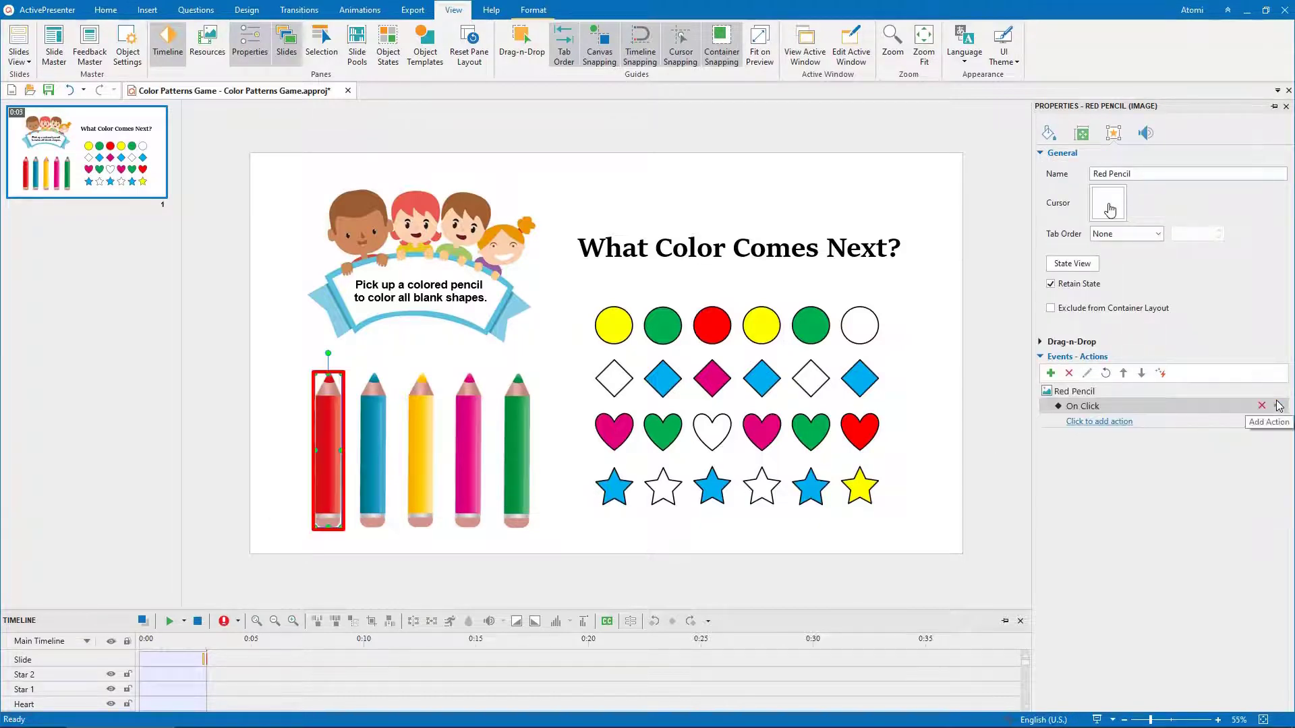
{"action": "left_click", "coordinate": [1125, 425]}
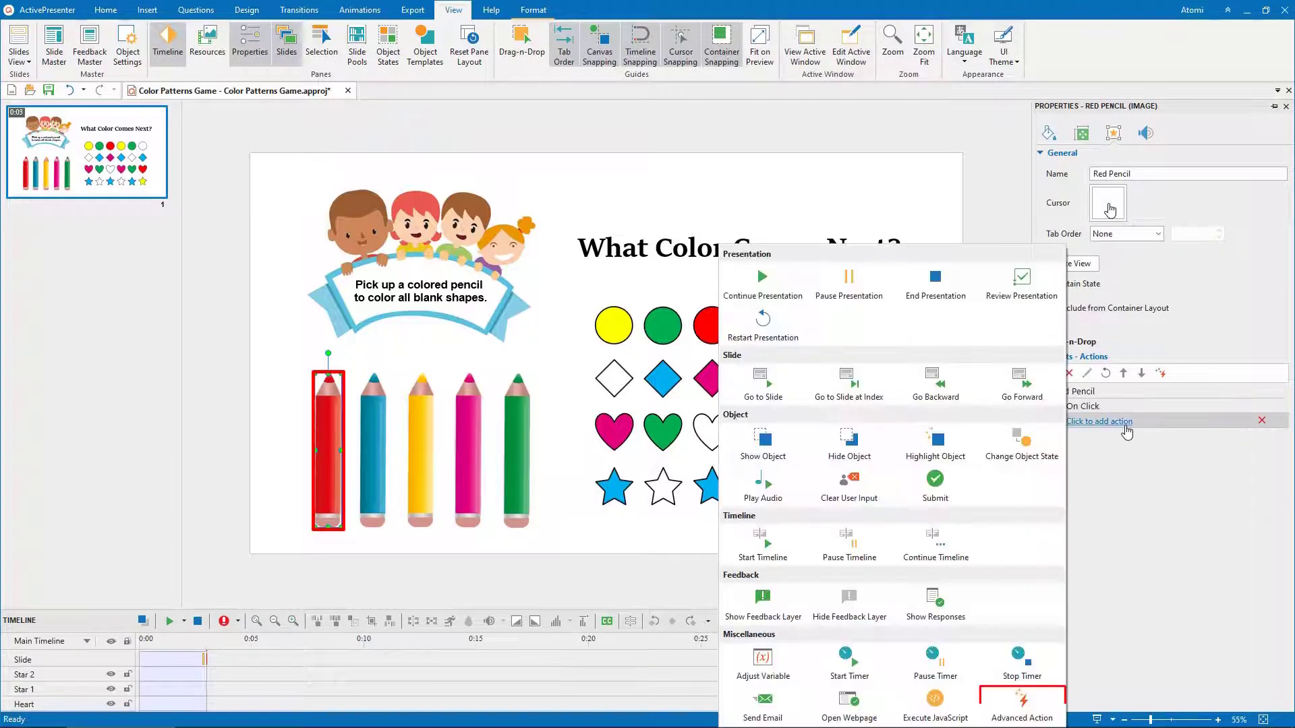
{"action": "left_click", "coordinate": [1005, 707]}
{"action": "left_click", "coordinate": [1157, 424]}
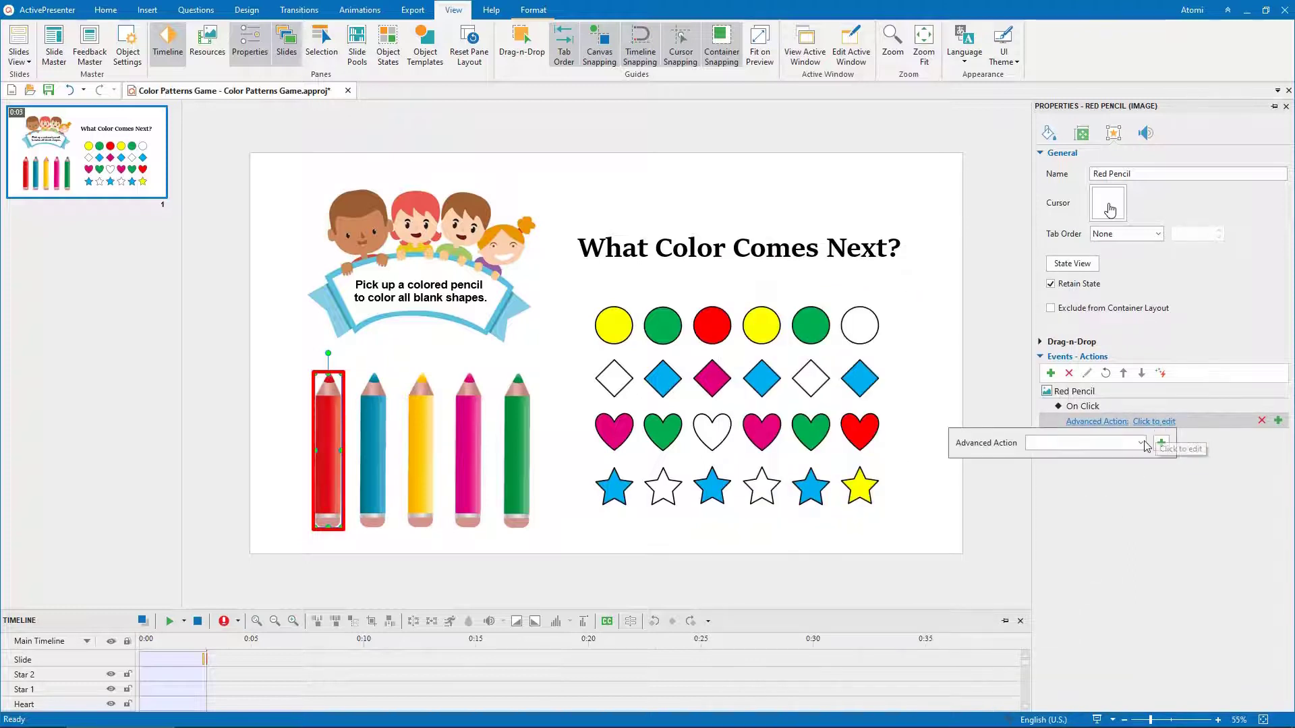
{"action": "left_click", "coordinate": [1144, 443]}
{"action": "left_click", "coordinate": [1140, 456]}
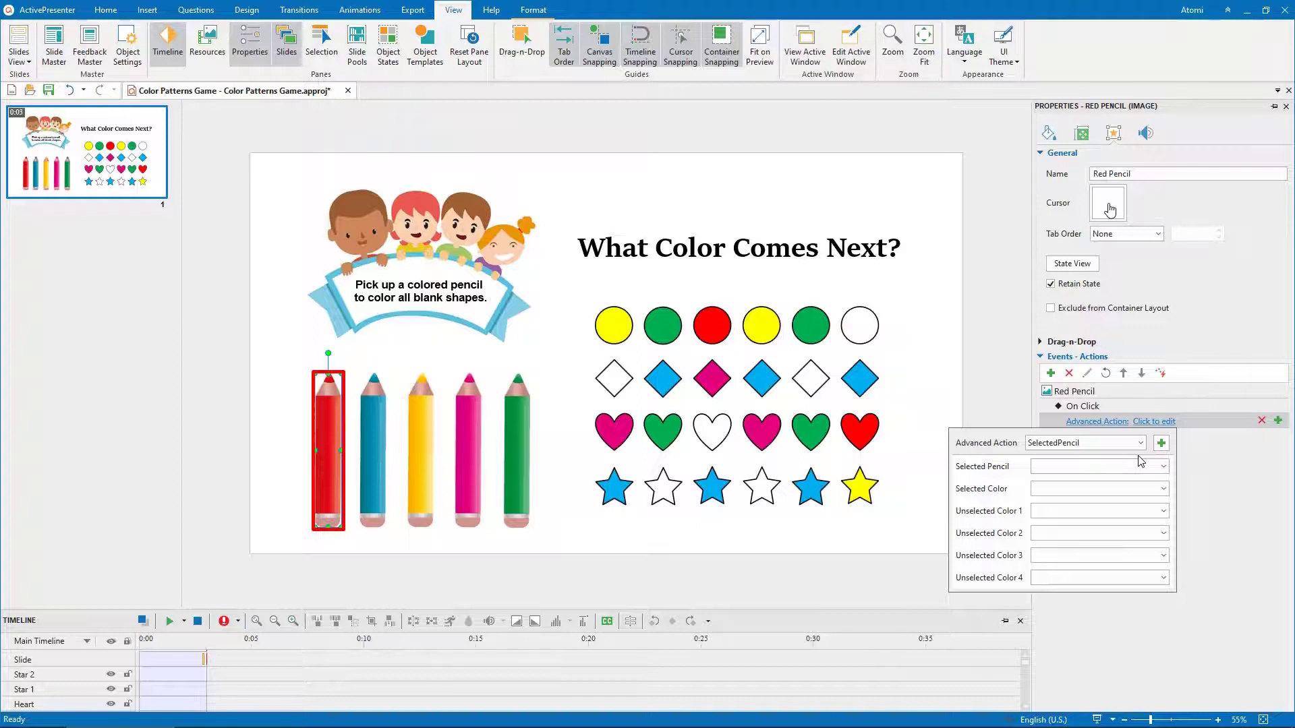
{"action": "left_click", "coordinate": [1166, 469]}
{"action": "left_click", "coordinate": [1147, 331]}
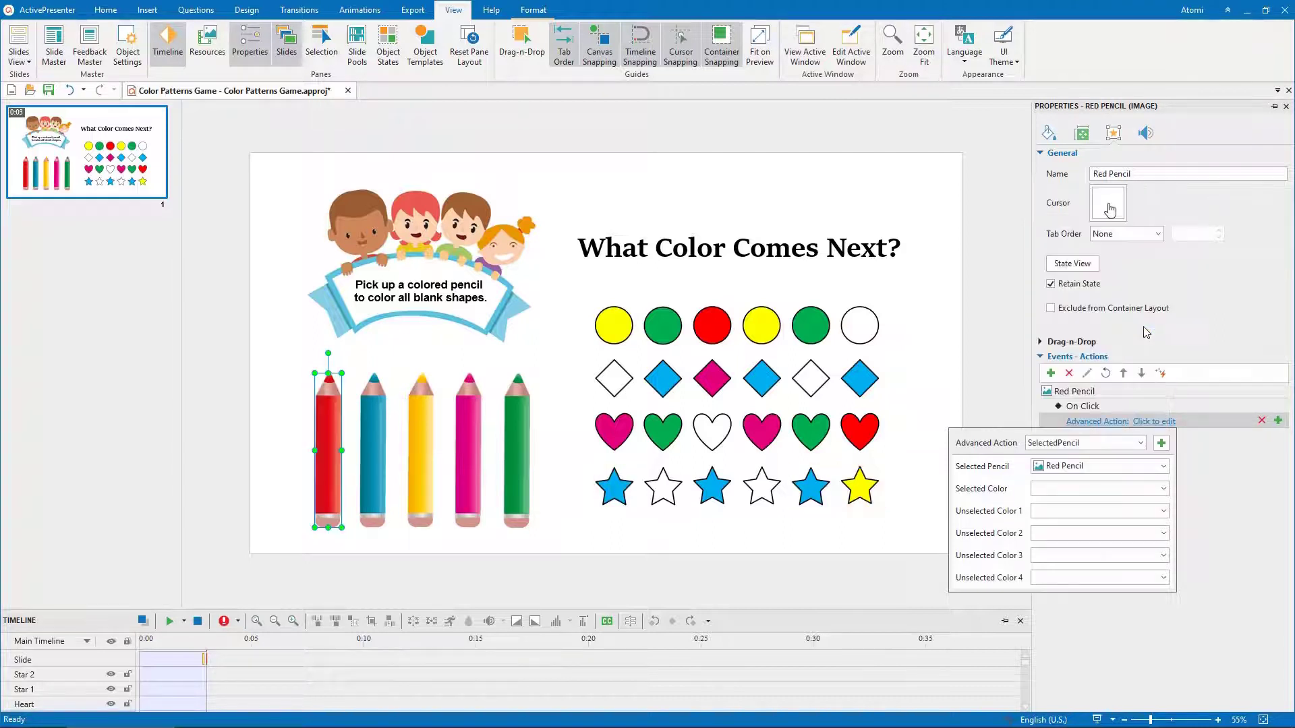
{"action": "left_click", "coordinate": [1163, 489]}
{"action": "left_click", "coordinate": [1163, 549]}
Set the unselected colours to Blue, Green, Pink and Yellow, then select the On Click event for copying.
{"action": "left_click", "coordinate": [1166, 514]}
{"action": "left_click", "coordinate": [1147, 530]}
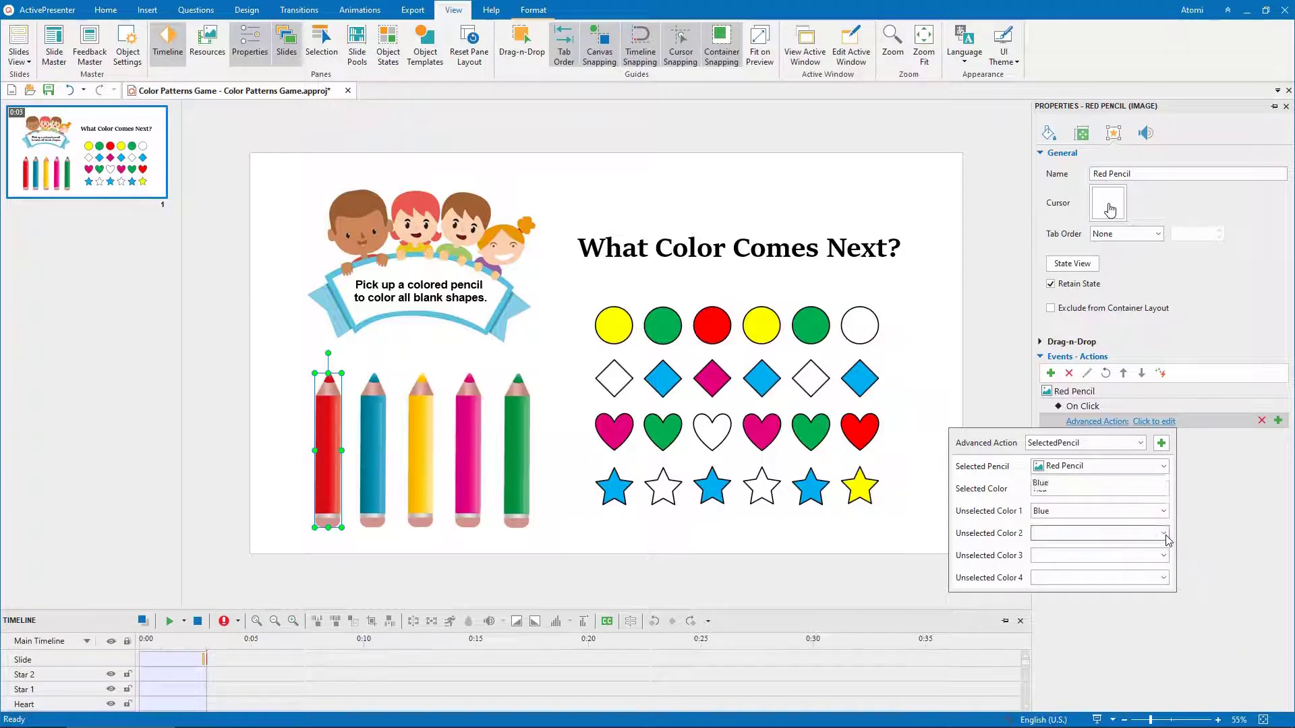
{"action": "left_click", "coordinate": [1163, 534]}
{"action": "left_click", "coordinate": [1140, 348]}
{"action": "left_click", "coordinate": [1164, 556]}
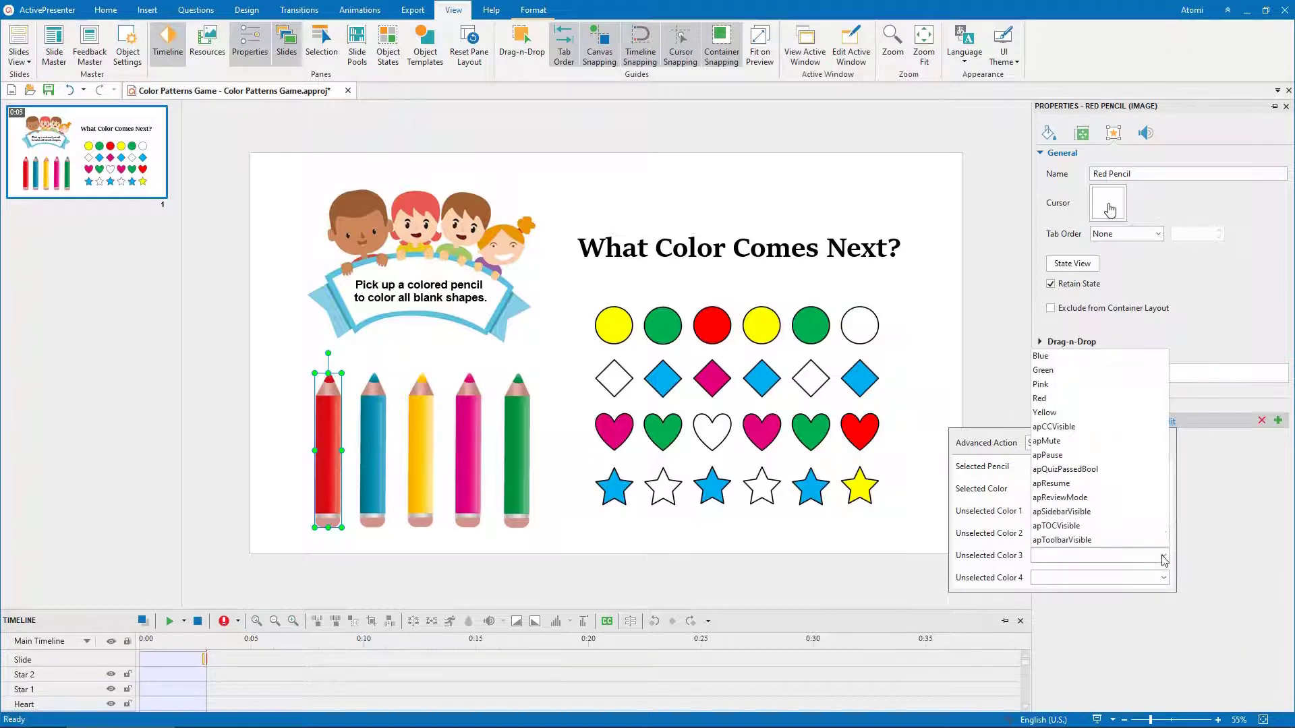
{"action": "left_click", "coordinate": [1139, 385]}
{"action": "left_click", "coordinate": [1162, 578]}
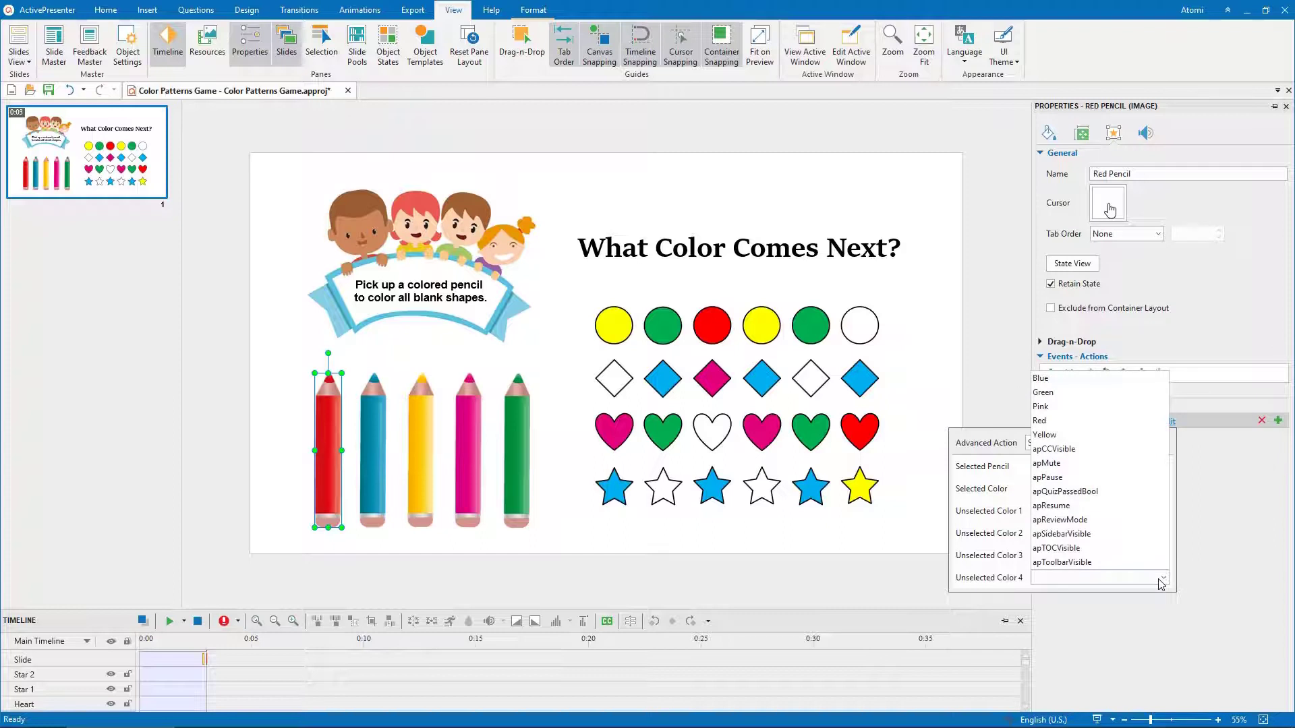
{"action": "left_click", "coordinate": [1142, 435]}
{"action": "left_click", "coordinate": [1189, 440]}
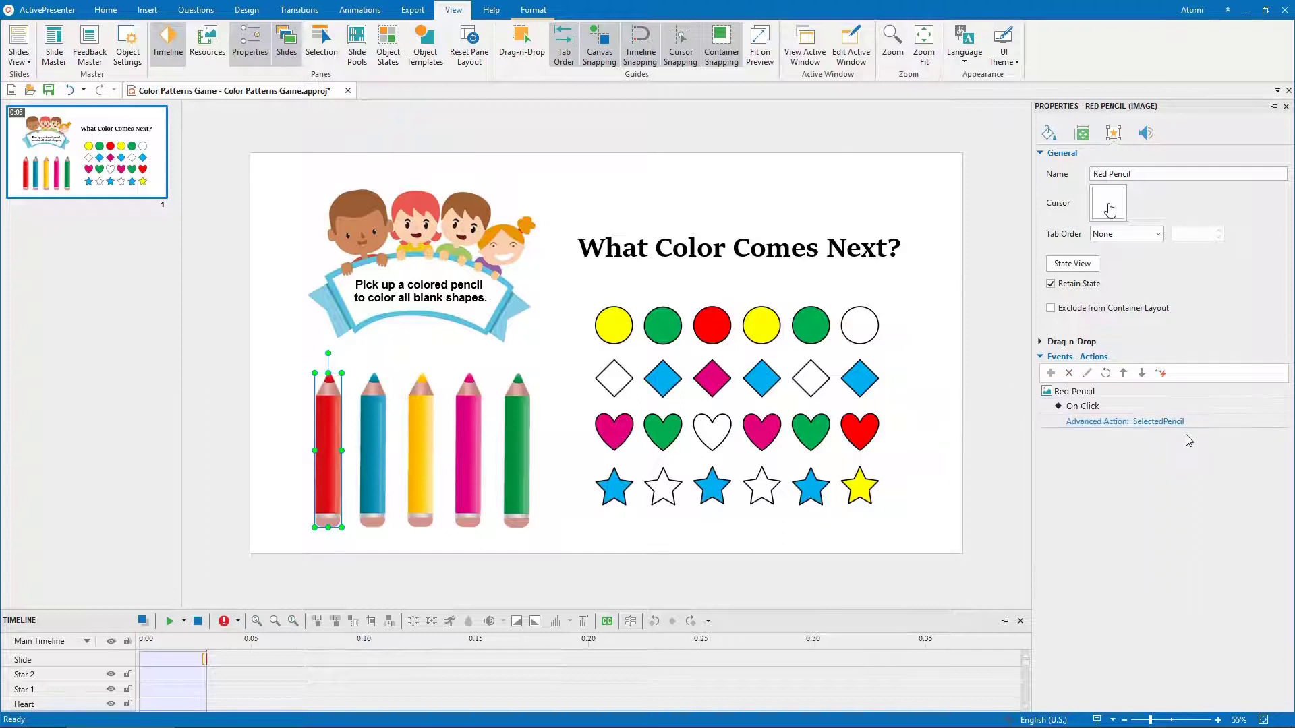
{"action": "left_click", "coordinate": [1190, 406]}
{"action": "right_click", "coordinate": [1191, 406]}
Copy the red pencil's On Click event and paste it onto the blue pencil.
{"action": "left_click", "coordinate": [1194, 435]}
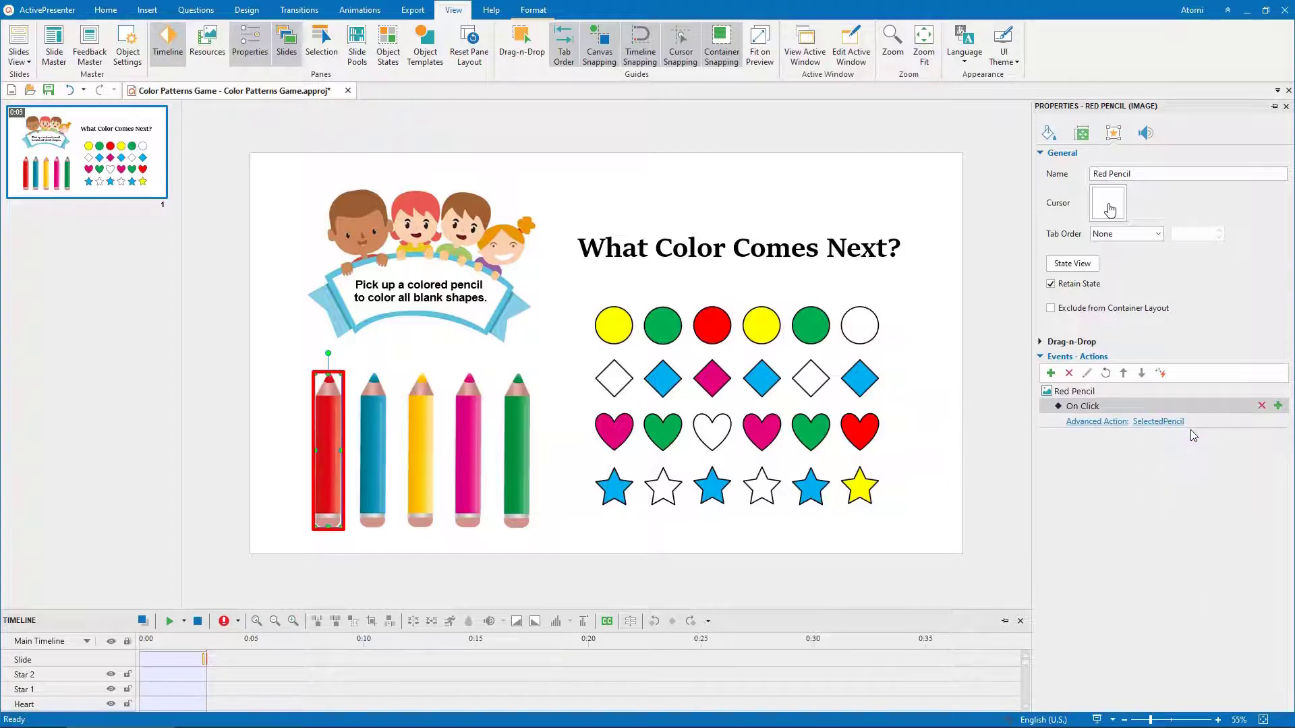
{"action": "left_click", "coordinate": [380, 478]}
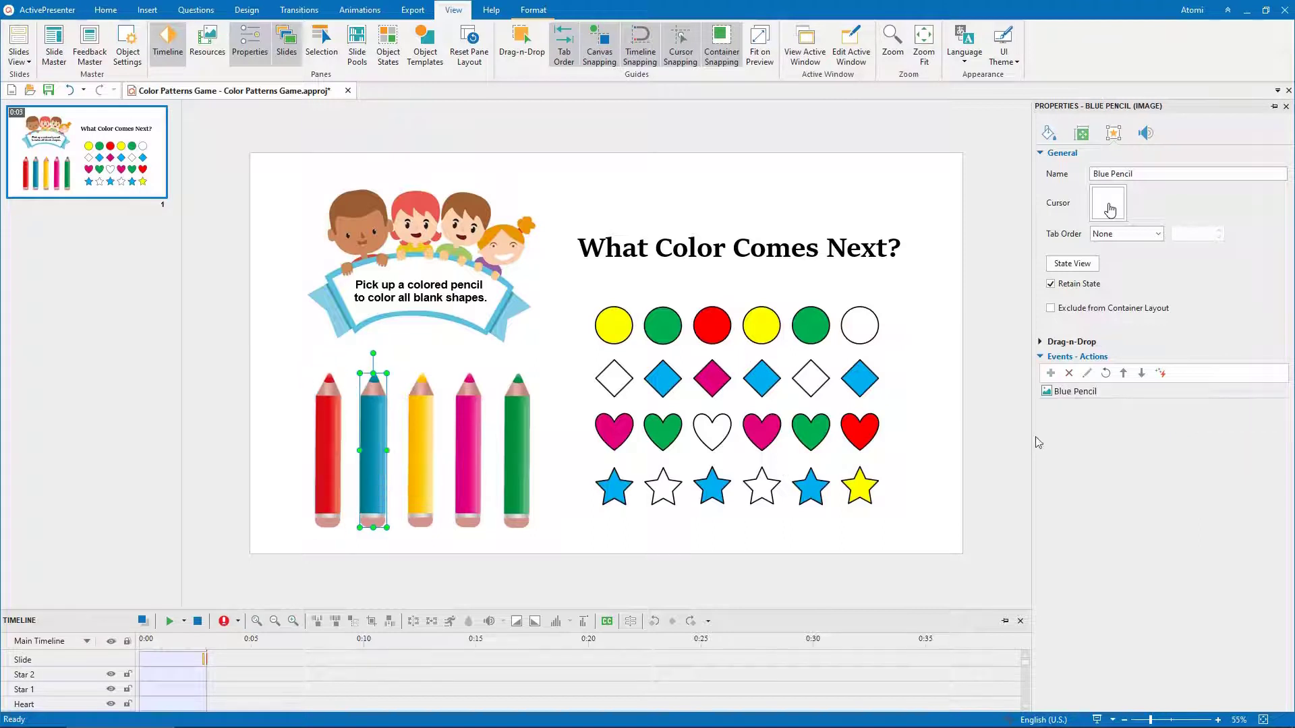
{"action": "right_click", "coordinate": [1151, 392]}
{"action": "left_click", "coordinate": [1182, 444]}
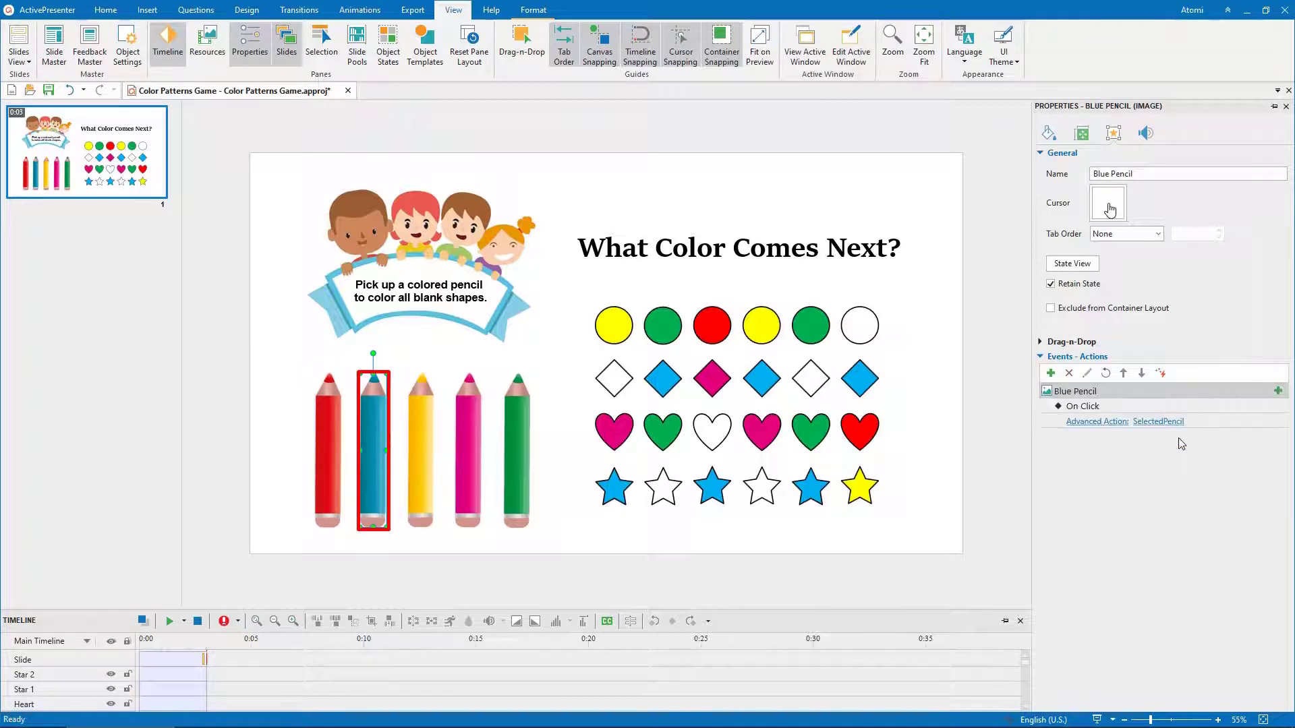
Set the blue pencil's action to pass Blue Pencil with Blue selected, adjusting the first unselected colour.
{"action": "left_click", "coordinate": [1177, 421]}
{"action": "left_click", "coordinate": [1172, 467]}
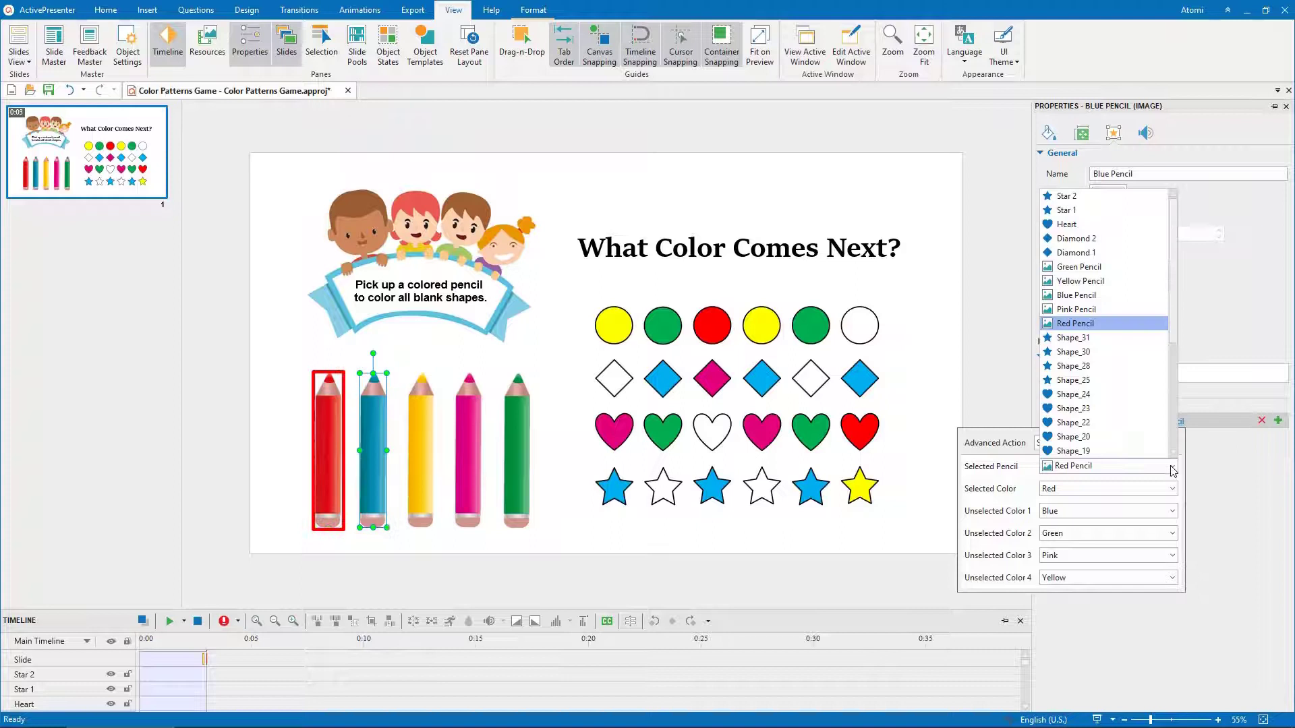
{"action": "left_click", "coordinate": [1076, 295]}
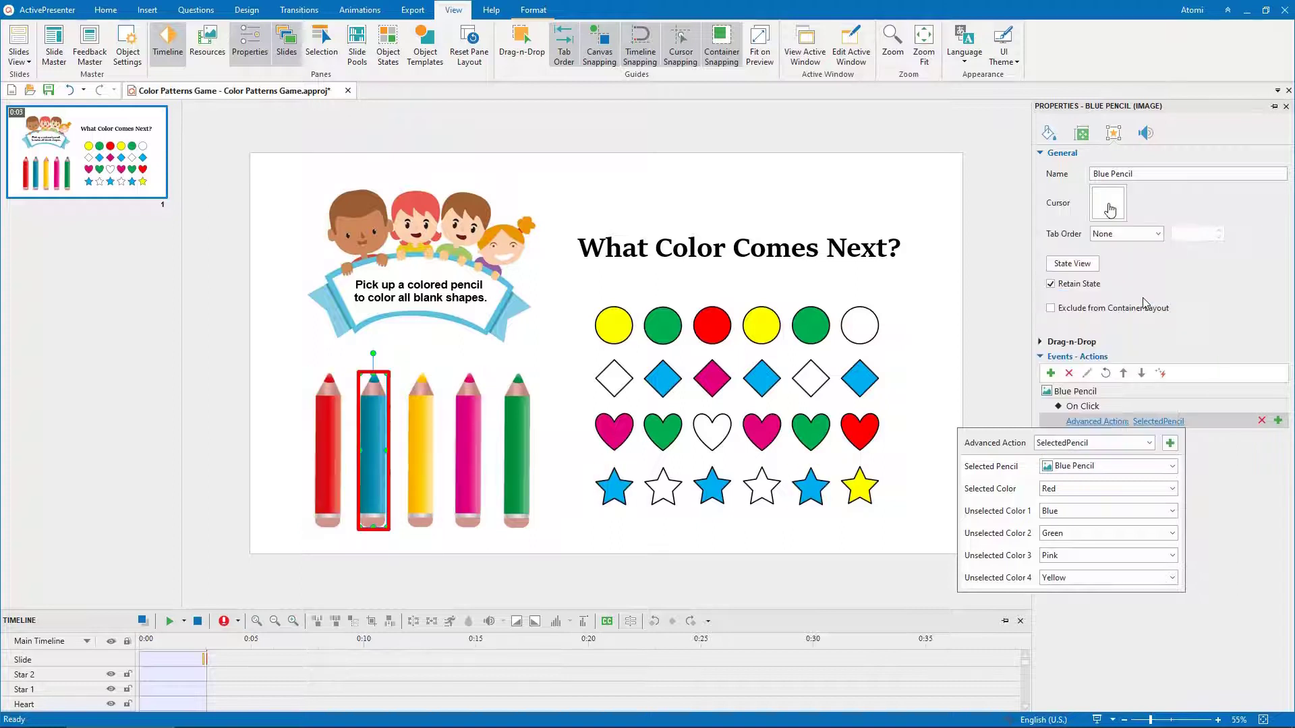
{"action": "left_click", "coordinate": [1170, 494]}
{"action": "left_click", "coordinate": [1170, 505]}
{"action": "left_click", "coordinate": [1173, 512]}
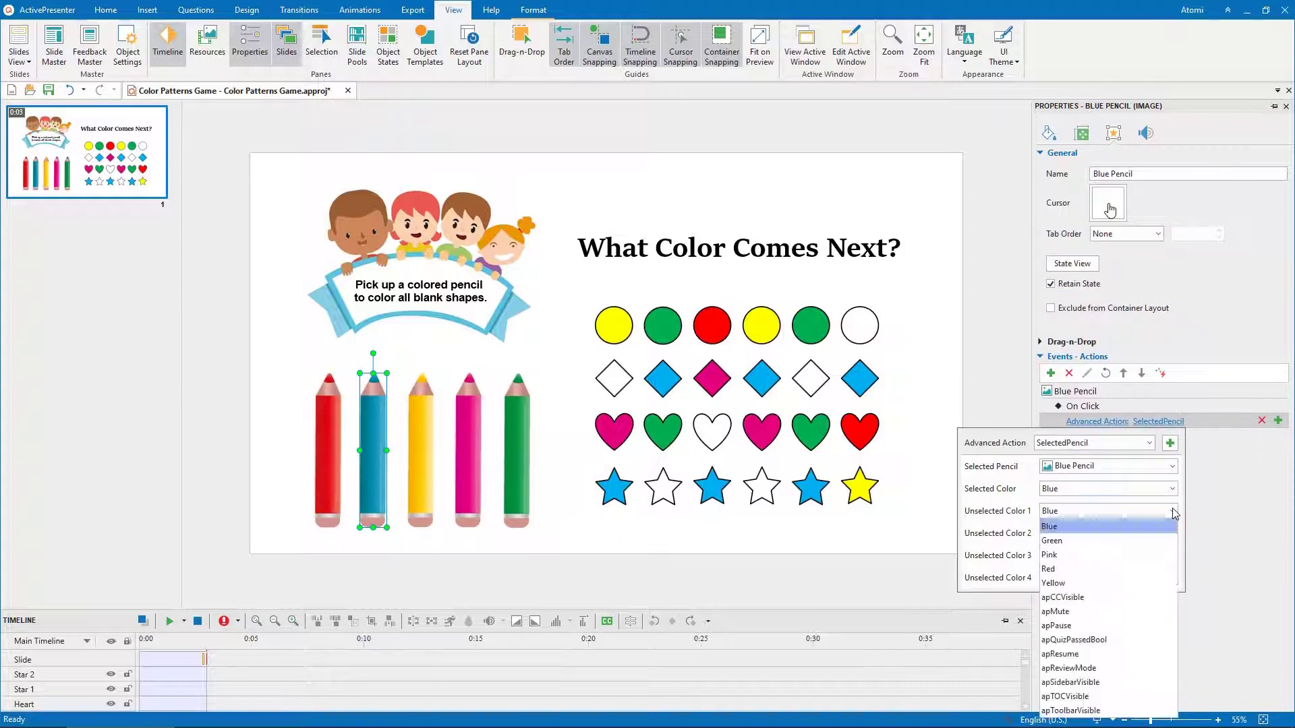
{"action": "left_click", "coordinate": [1171, 564]}
{"action": "left_click", "coordinate": [1201, 570]}
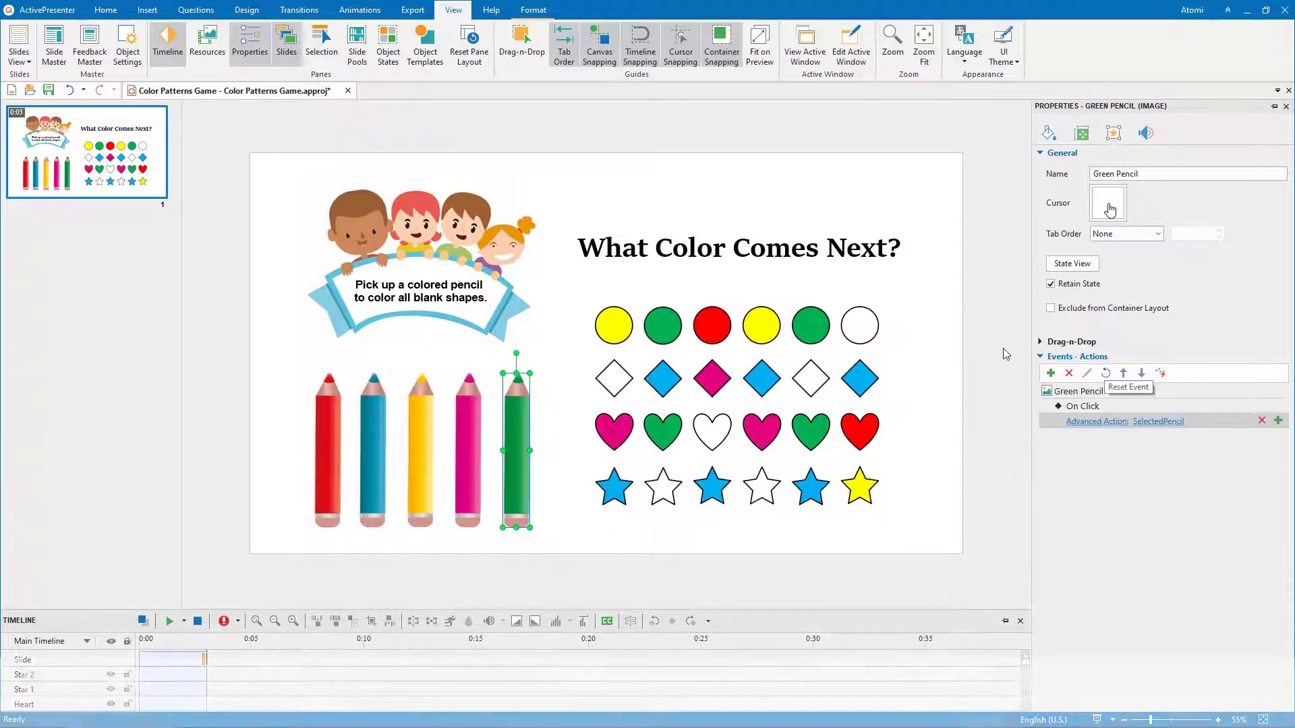
{"action": "left_click", "coordinate": [865, 328]}
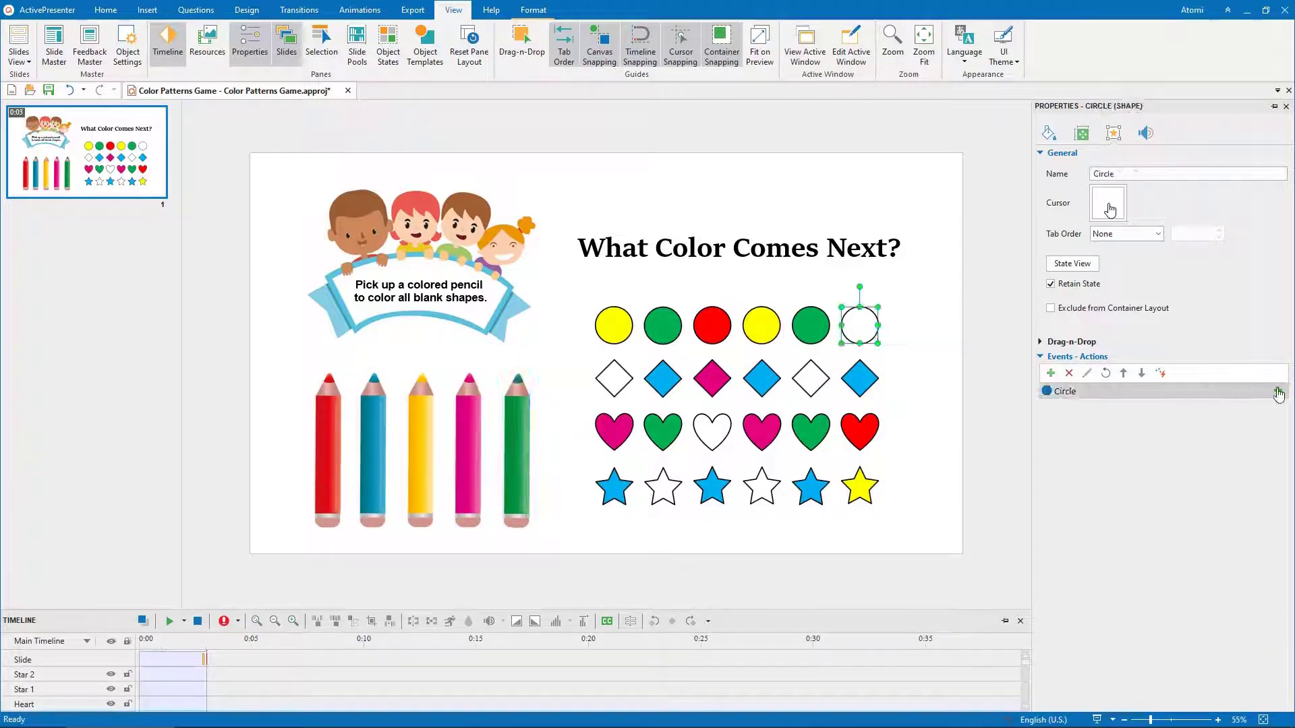
Give the circle an On Click event running the AddColorTo advanced action.
{"action": "left_click", "coordinate": [1279, 394]}
{"action": "left_click", "coordinate": [1255, 406]}
{"action": "left_click", "coordinate": [1112, 422]}
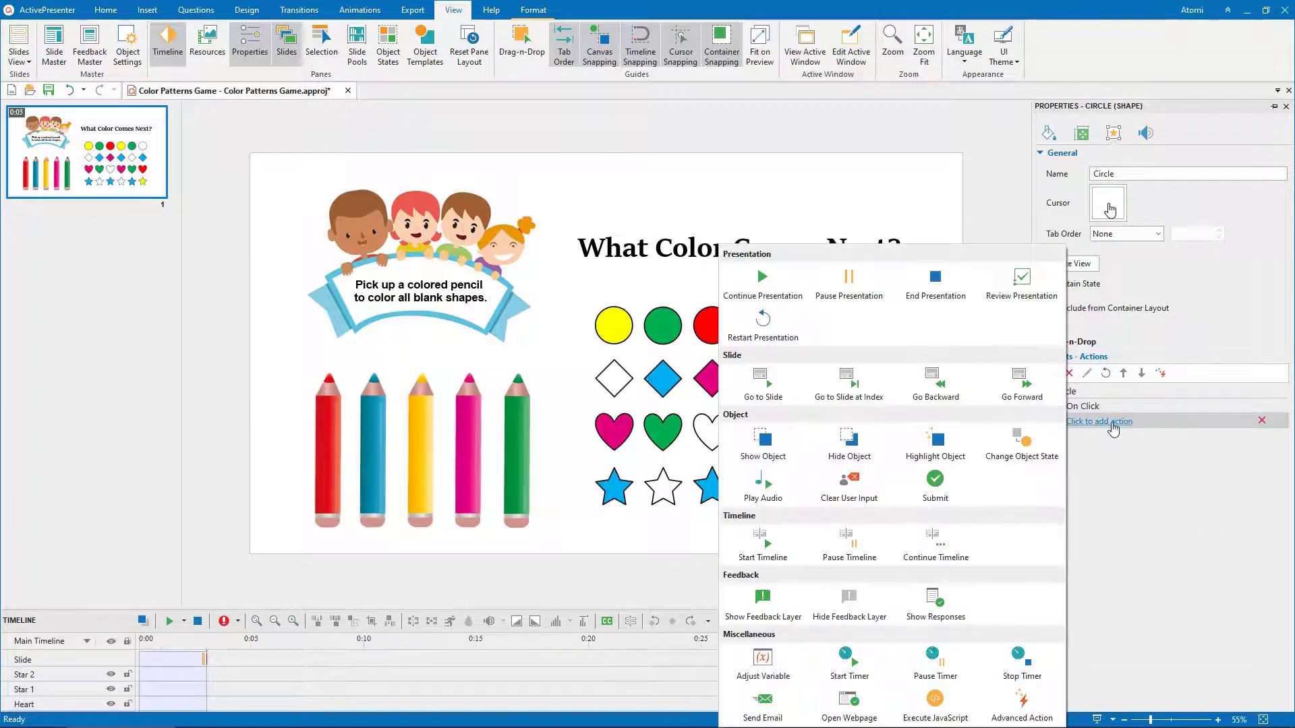
{"action": "left_click", "coordinate": [1024, 714]}
{"action": "left_click", "coordinate": [1154, 421]}
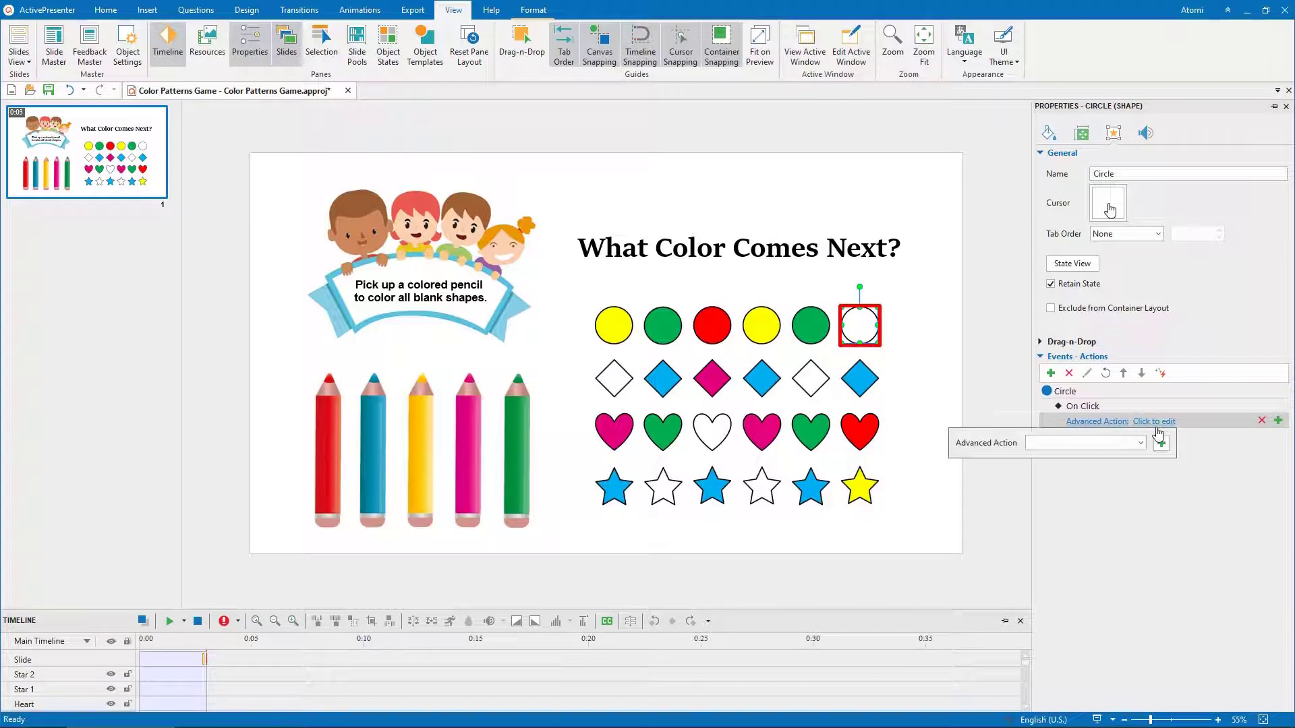
{"action": "left_click", "coordinate": [1158, 443]}
{"action": "left_click", "coordinate": [1128, 475]}
Set the correct colour target to Circle with state Red and correct colour Red.
{"action": "left_click", "coordinate": [1173, 467]}
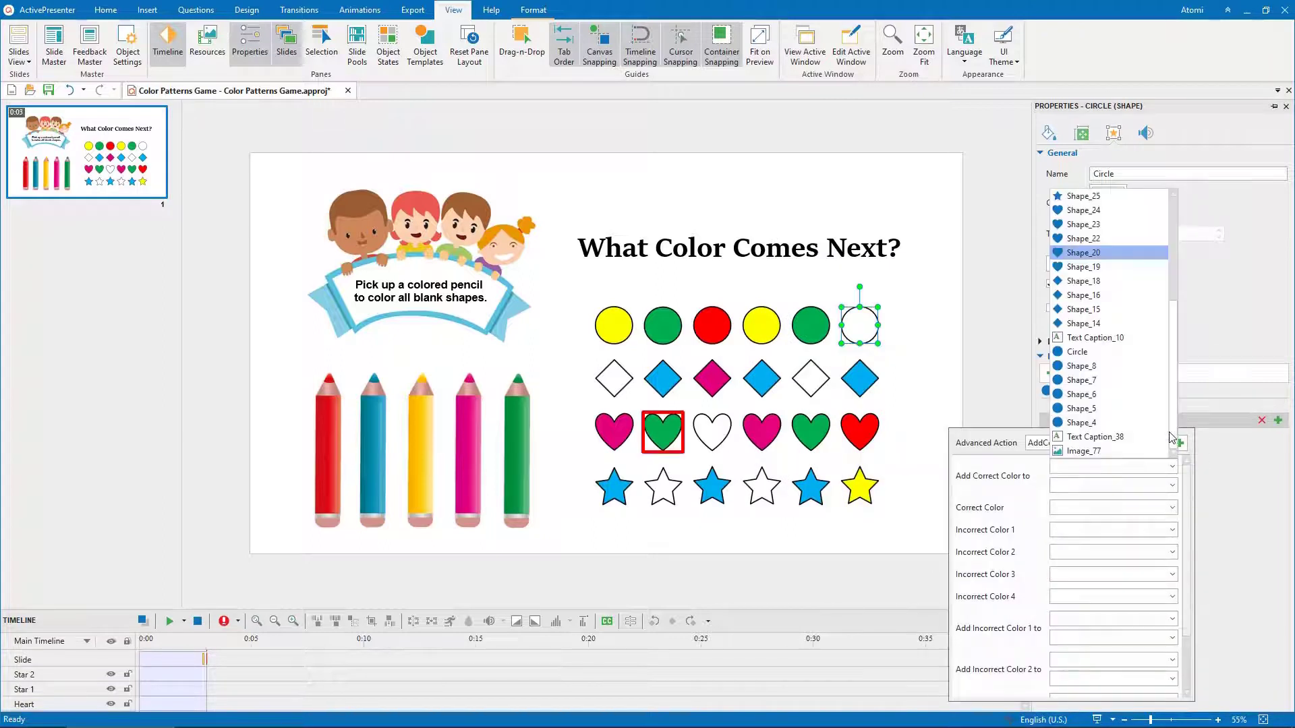
{"action": "left_click", "coordinate": [1150, 361]}
{"action": "left_click", "coordinate": [1173, 485]}
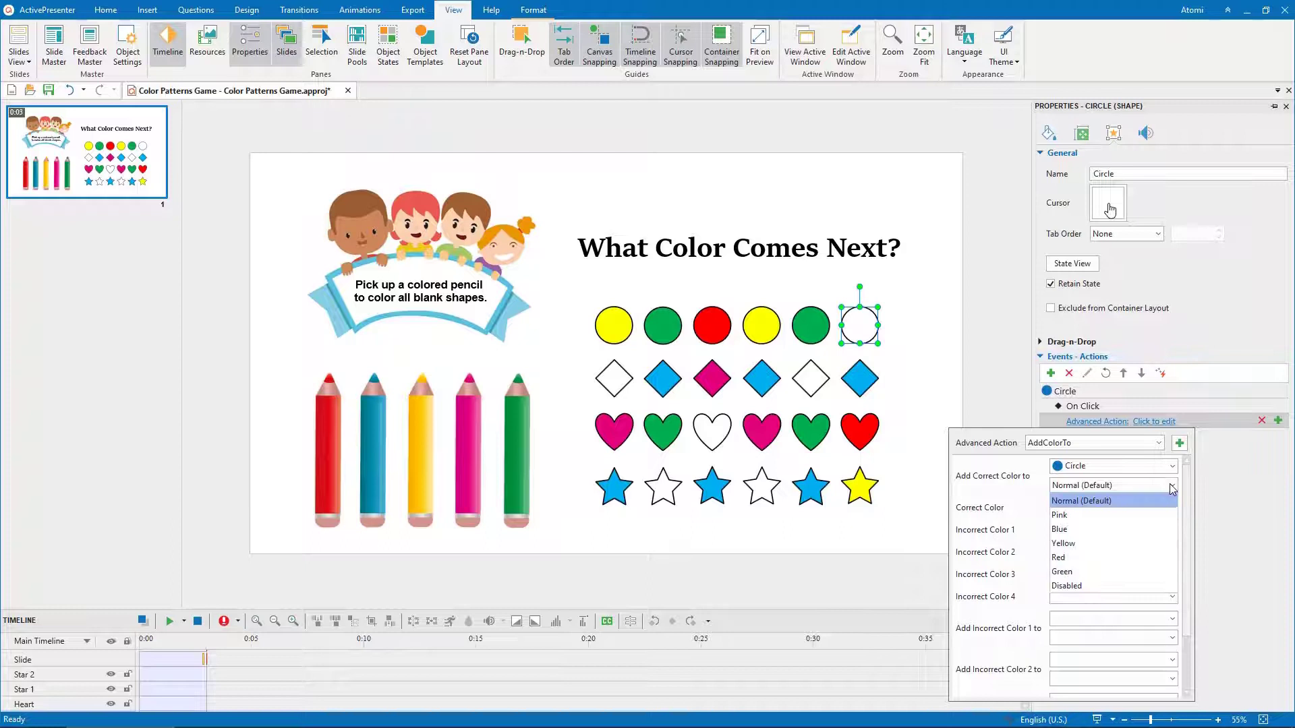
{"action": "left_click", "coordinate": [1161, 550]}
{"action": "left_click", "coordinate": [1171, 508]}
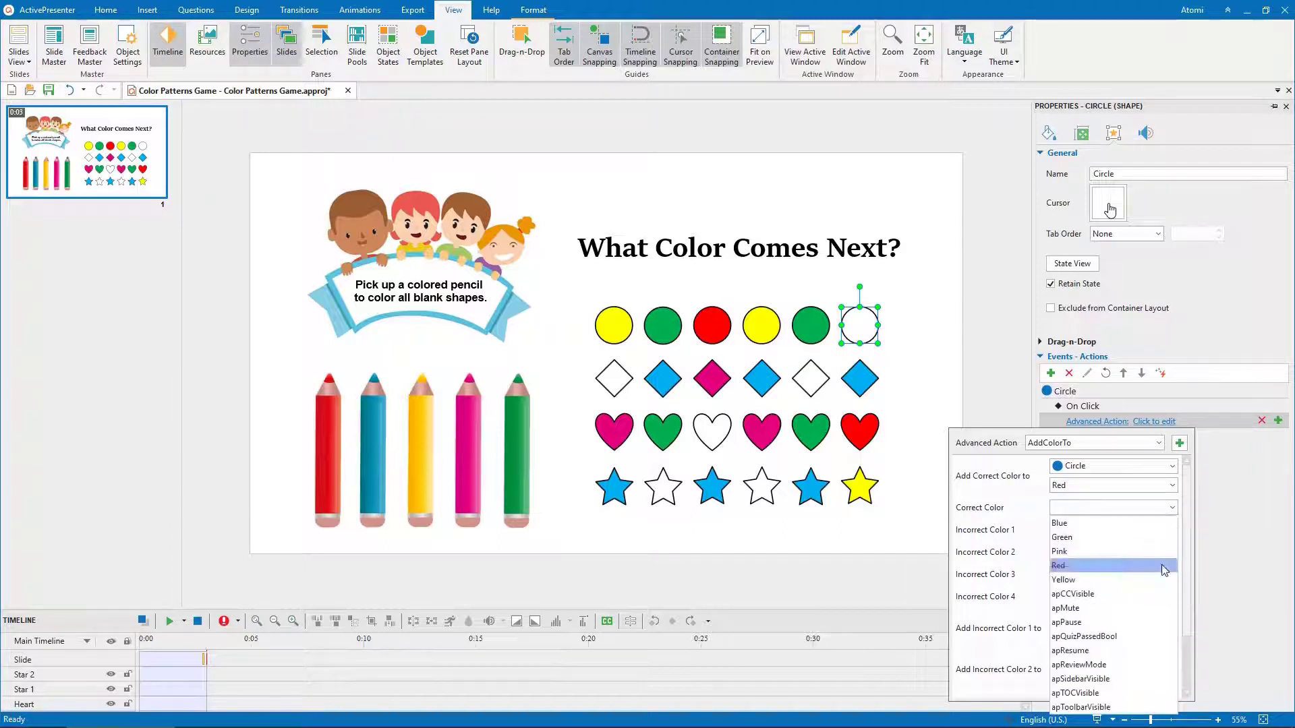
{"action": "left_click", "coordinate": [1164, 570]}
Set incorrect colours 1–4 to Blue, Green, Pink and Yellow.
{"action": "left_click", "coordinate": [1168, 531]}
{"action": "key", "text": "Down"}
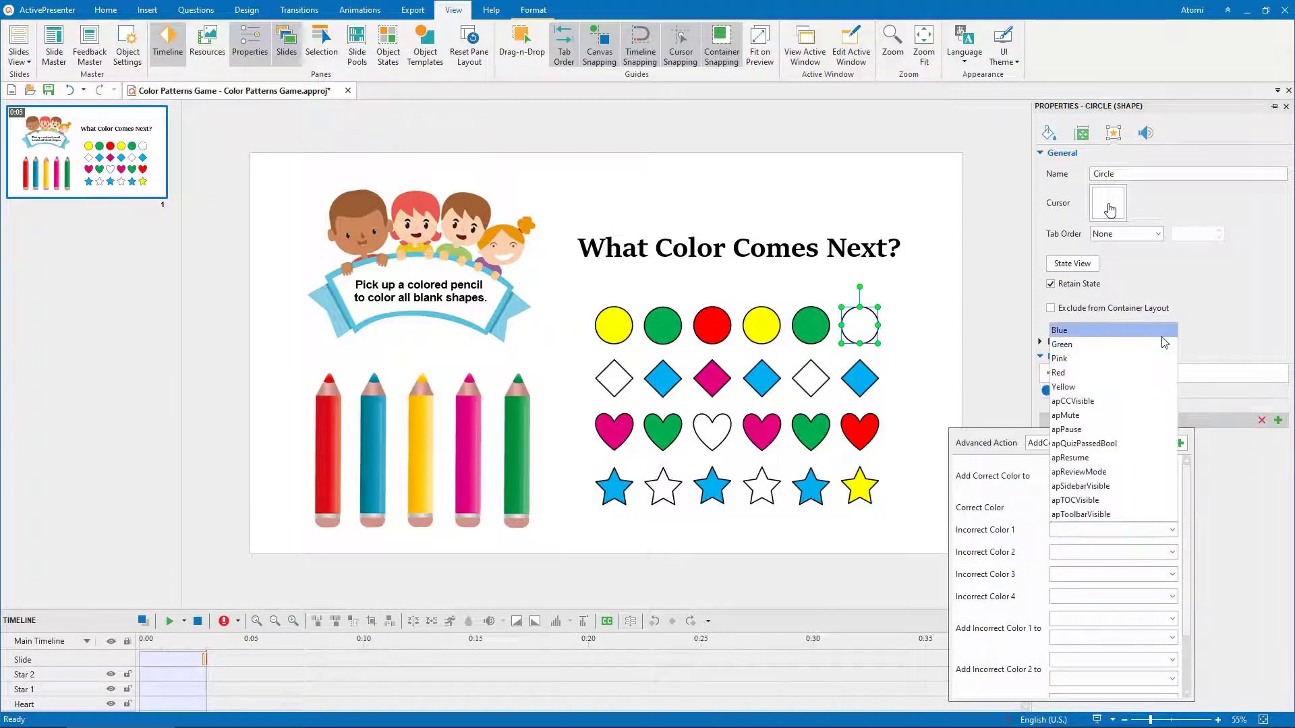
{"action": "left_click", "coordinate": [1168, 531]}
{"action": "left_click", "coordinate": [1168, 531]}
{"action": "left_click", "coordinate": [1086, 367]}
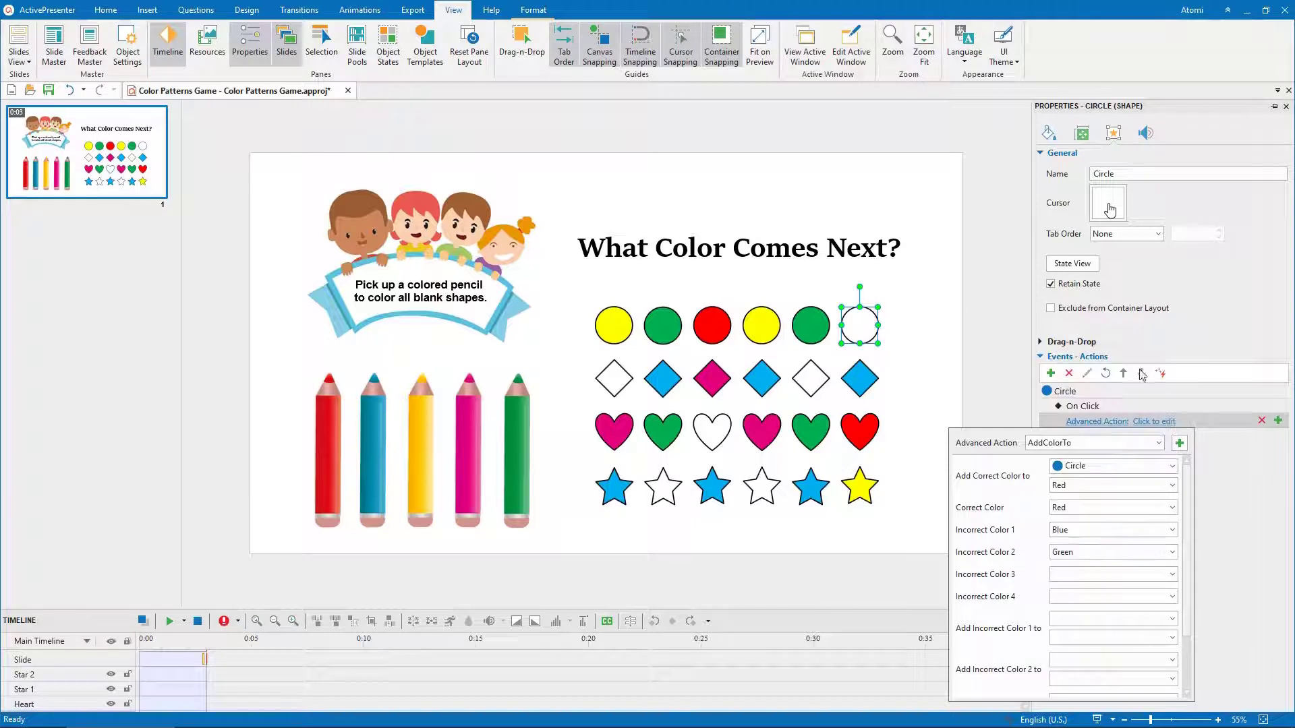
{"action": "left_click", "coordinate": [1172, 574]}
{"action": "left_click", "coordinate": [1131, 404]}
{"action": "left_click", "coordinate": [1133, 596]}
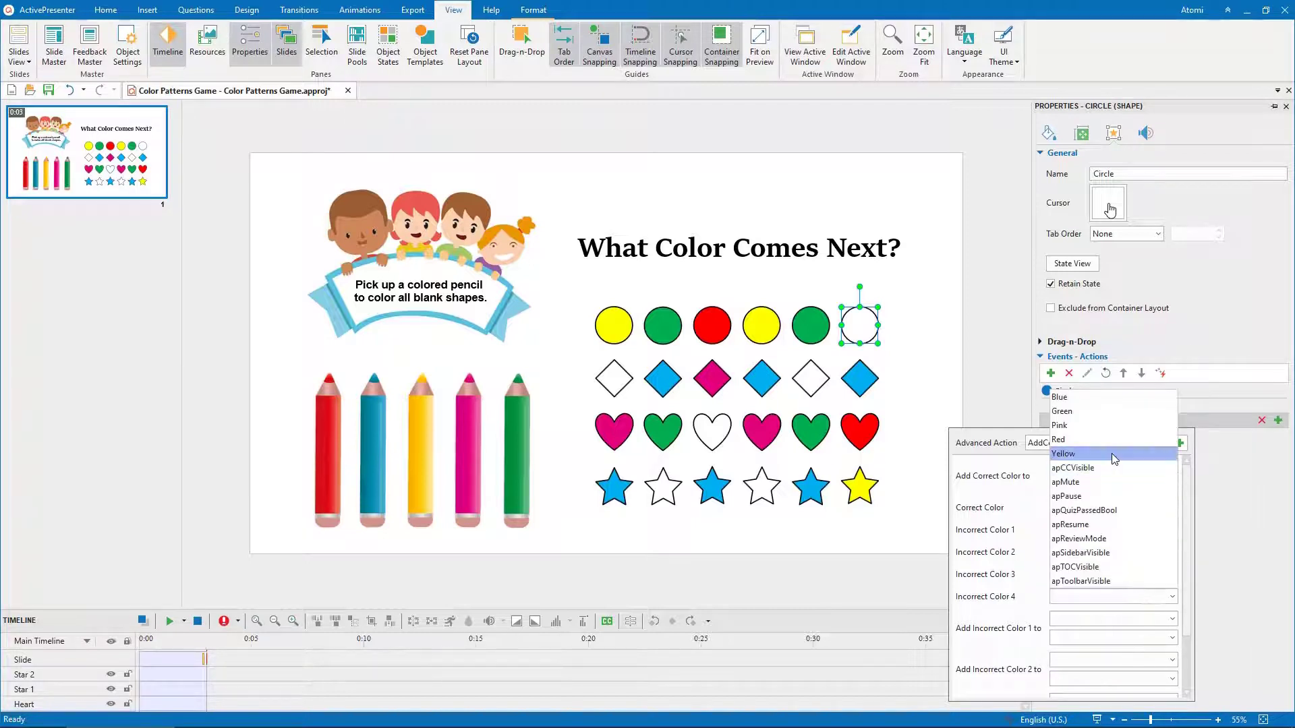
{"action": "left_click", "coordinate": [1114, 459]}
Target Circle for incorrect colours 1 and 2 with states Blue and Green.
{"action": "left_click", "coordinate": [1170, 621]}
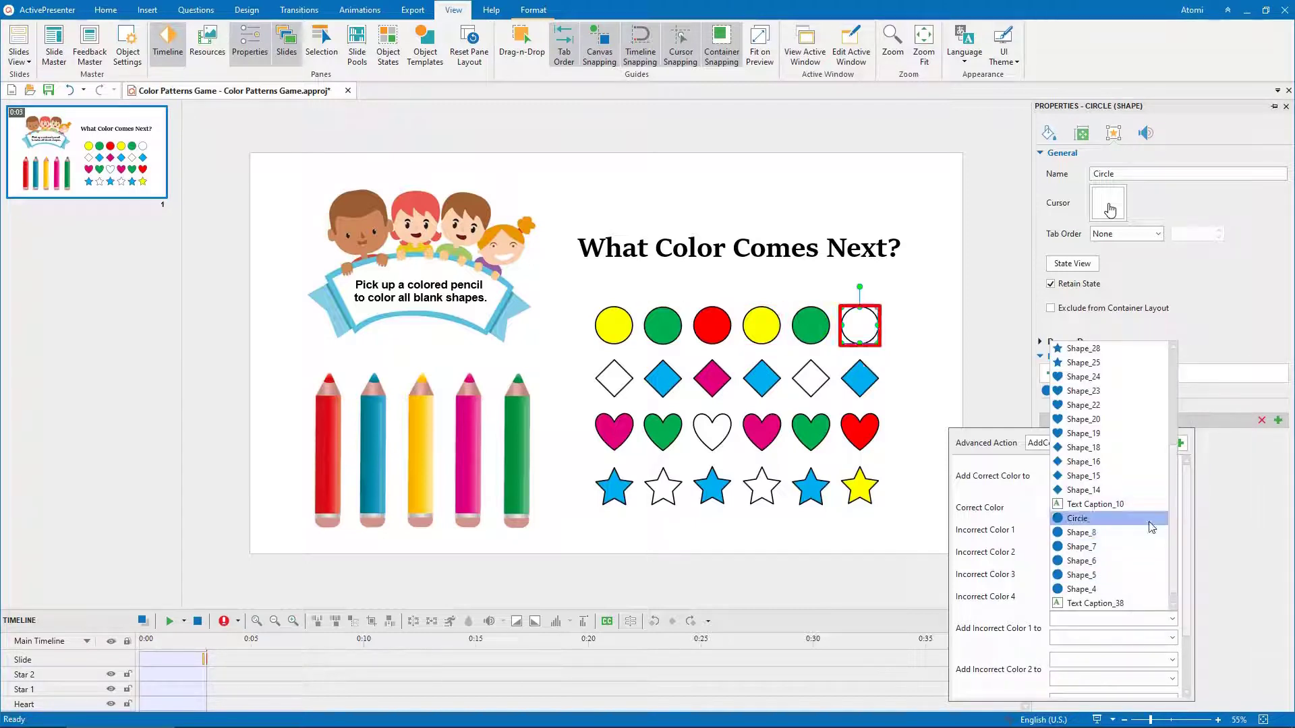
{"action": "left_click", "coordinate": [1152, 528]}
{"action": "left_click", "coordinate": [1172, 638]}
{"action": "left_click", "coordinate": [1144, 575]}
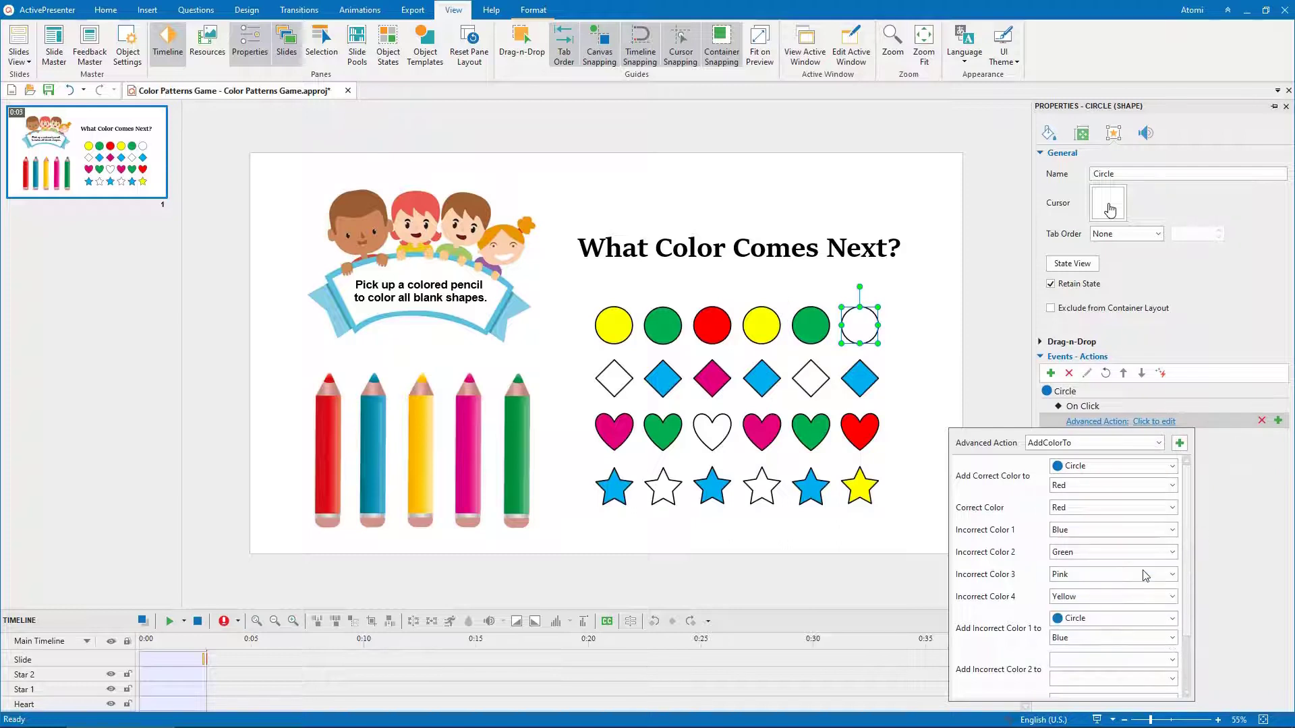
{"action": "left_click", "coordinate": [1159, 663]}
{"action": "left_click", "coordinate": [1151, 569]}
{"action": "left_click", "coordinate": [1170, 679]}
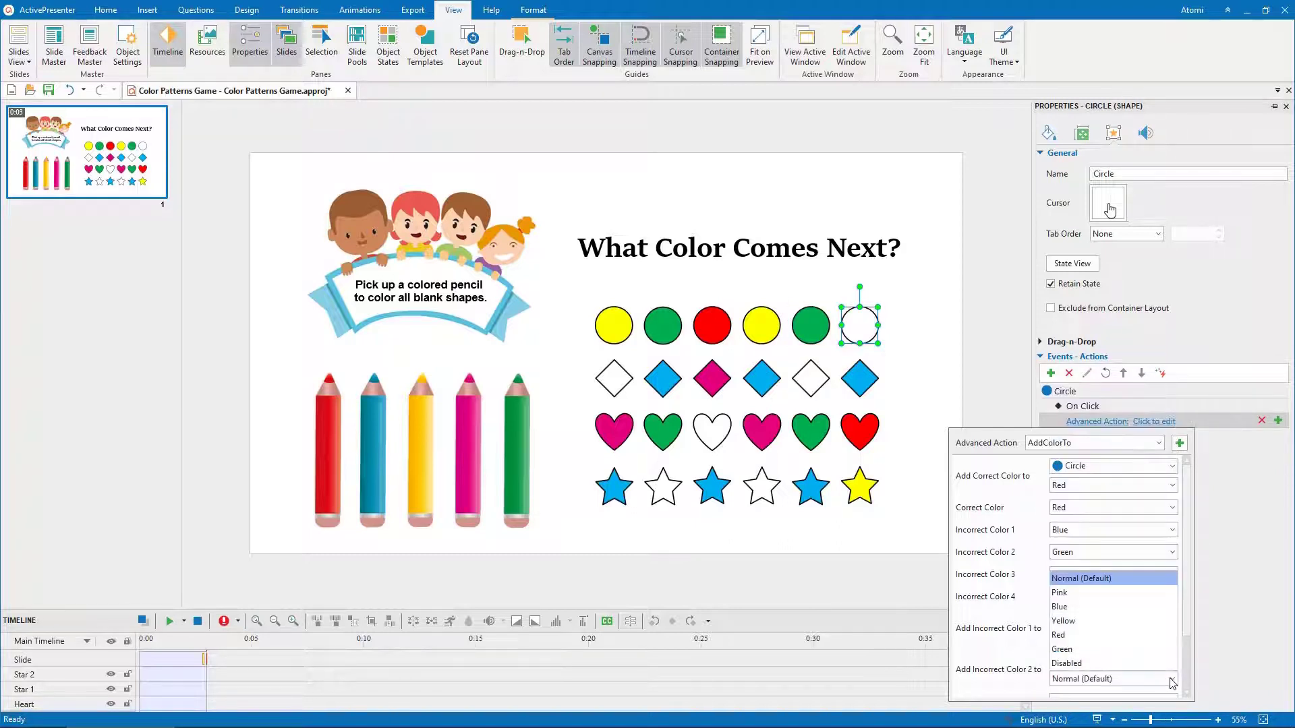
{"action": "left_click", "coordinate": [1170, 649]}
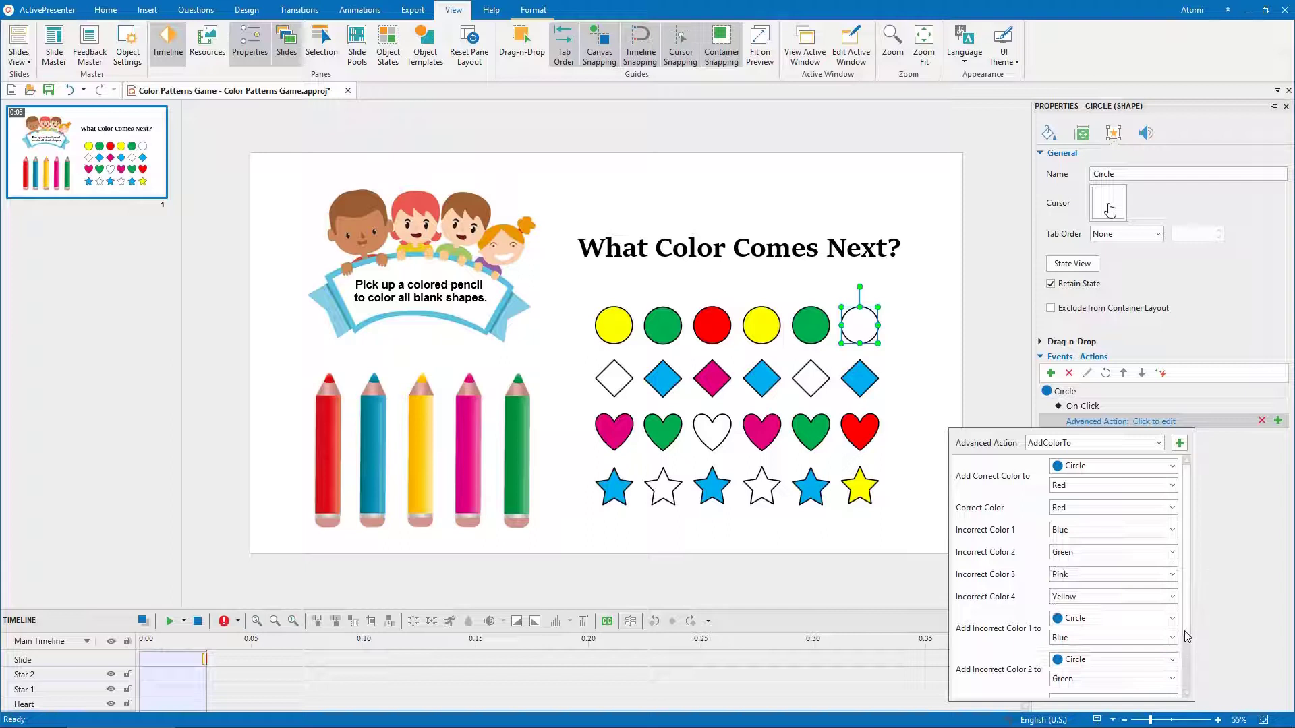
Target Circle for incorrect colours 3 and 4 with states Pink and Yellow.
{"action": "scroll", "coordinate": [1191, 688], "scroll_direction": "down", "scroll_amount": 2}
{"action": "left_click", "coordinate": [1172, 626]}
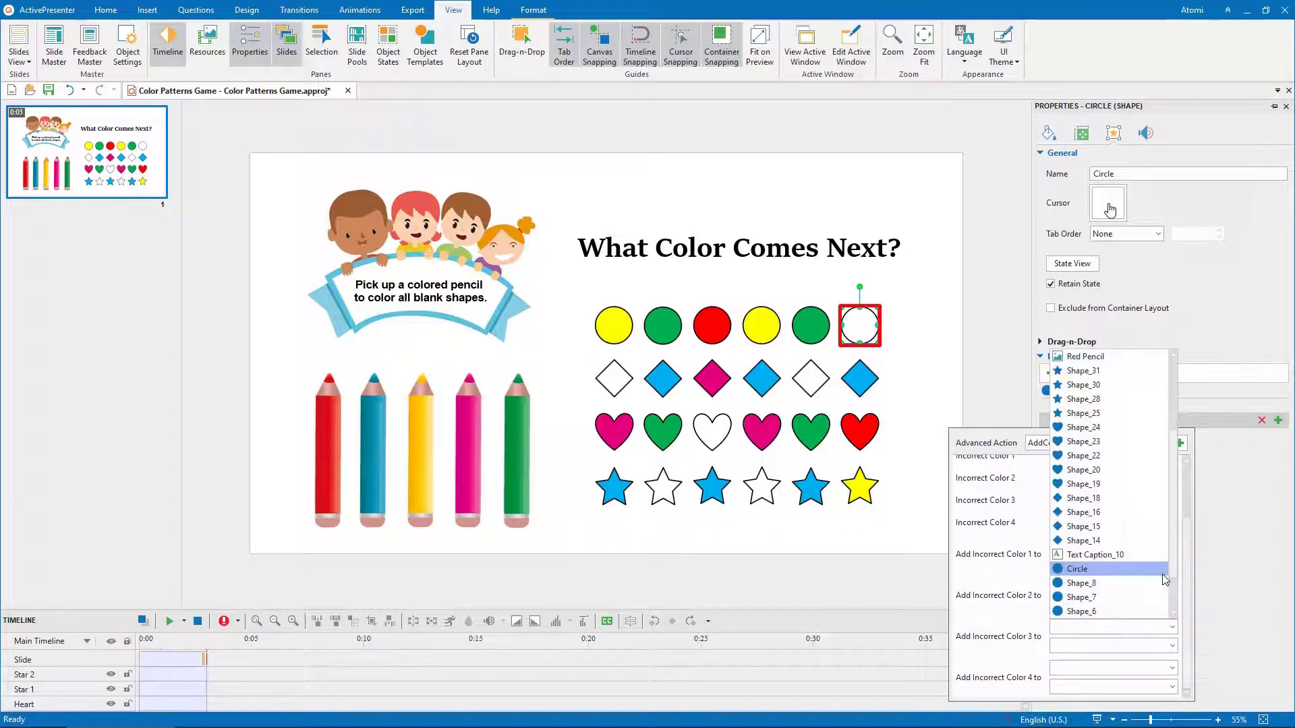
{"action": "left_click", "coordinate": [1150, 572]}
{"action": "left_click", "coordinate": [1174, 647]}
{"action": "left_click", "coordinate": [1086, 559]}
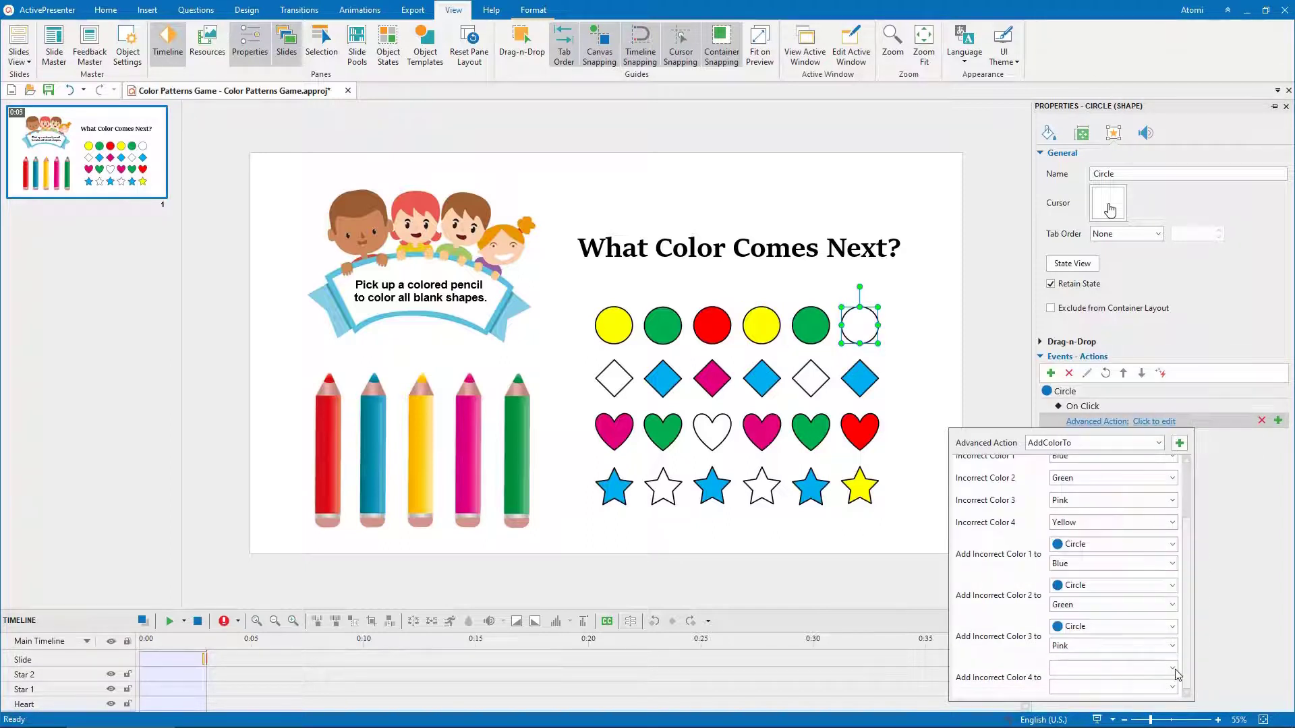
{"action": "left_click", "coordinate": [1172, 668]}
{"action": "left_click", "coordinate": [1150, 614]}
{"action": "left_click", "coordinate": [1173, 687]}
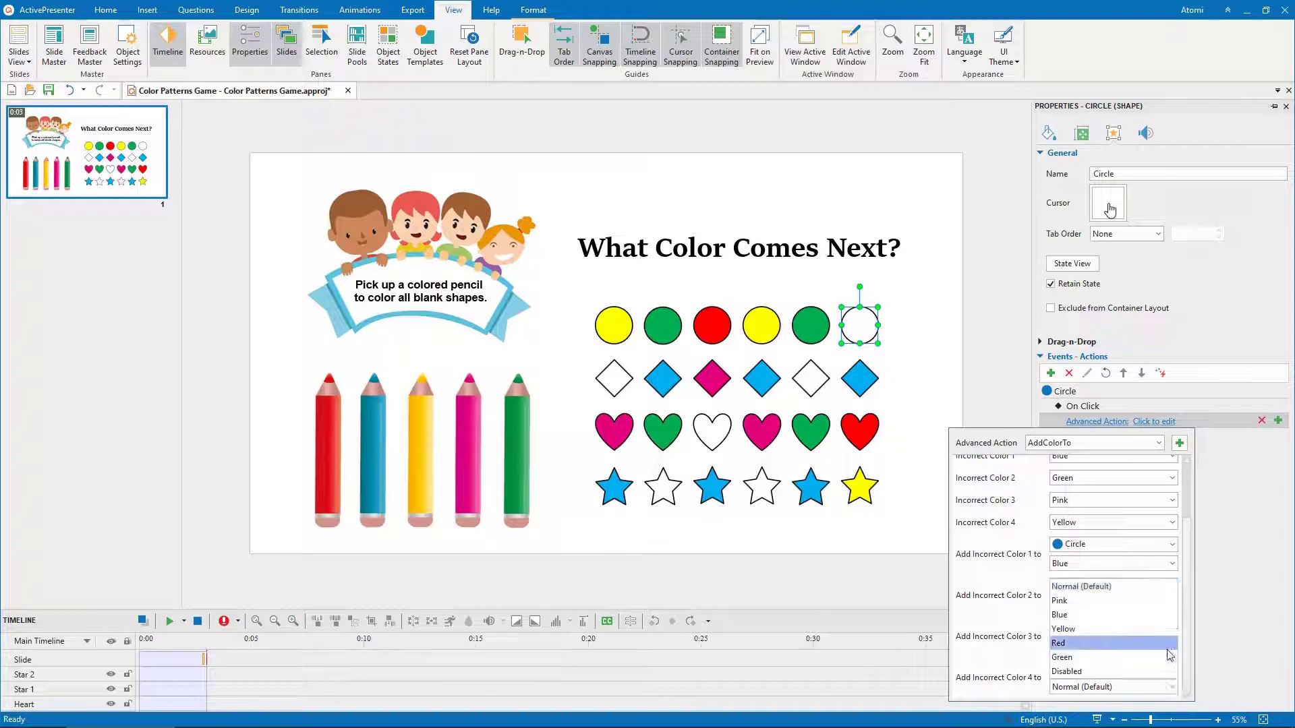
{"action": "left_click", "coordinate": [1165, 629]}
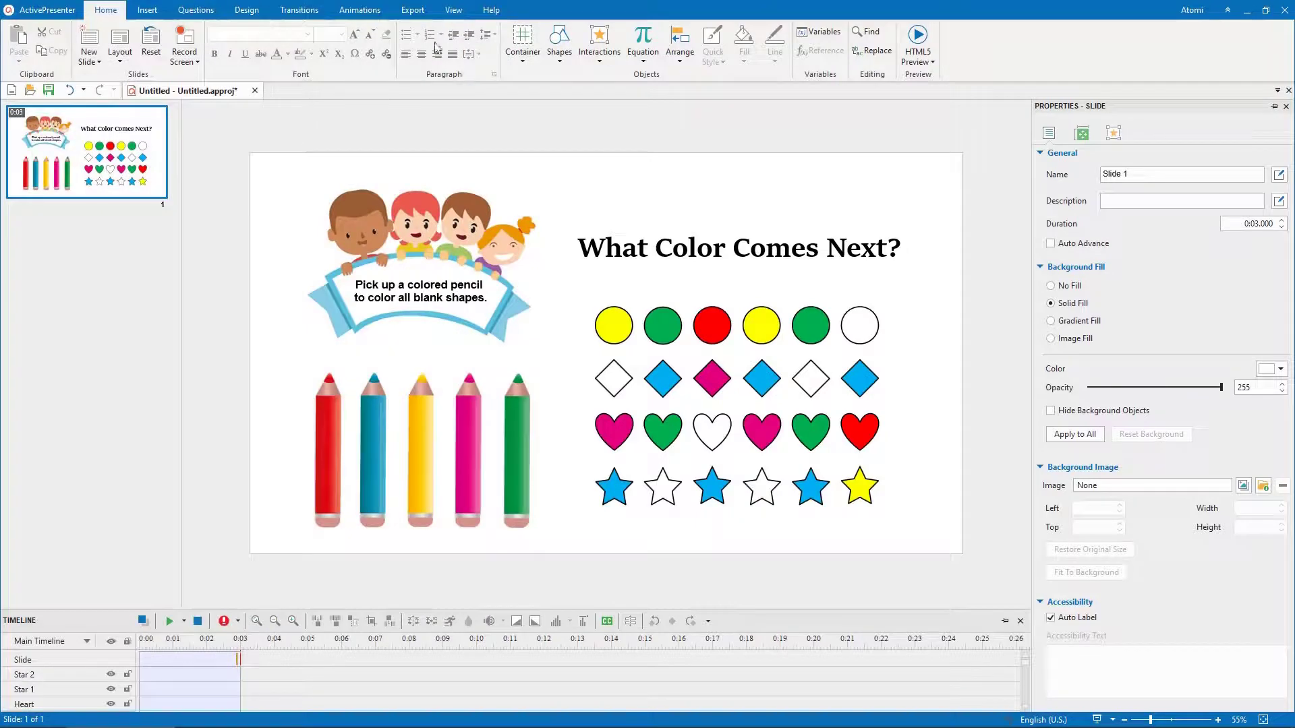
In the Feedback Master, make the title Roboto 36 pt bold.
{"action": "left_click", "coordinate": [454, 11]}
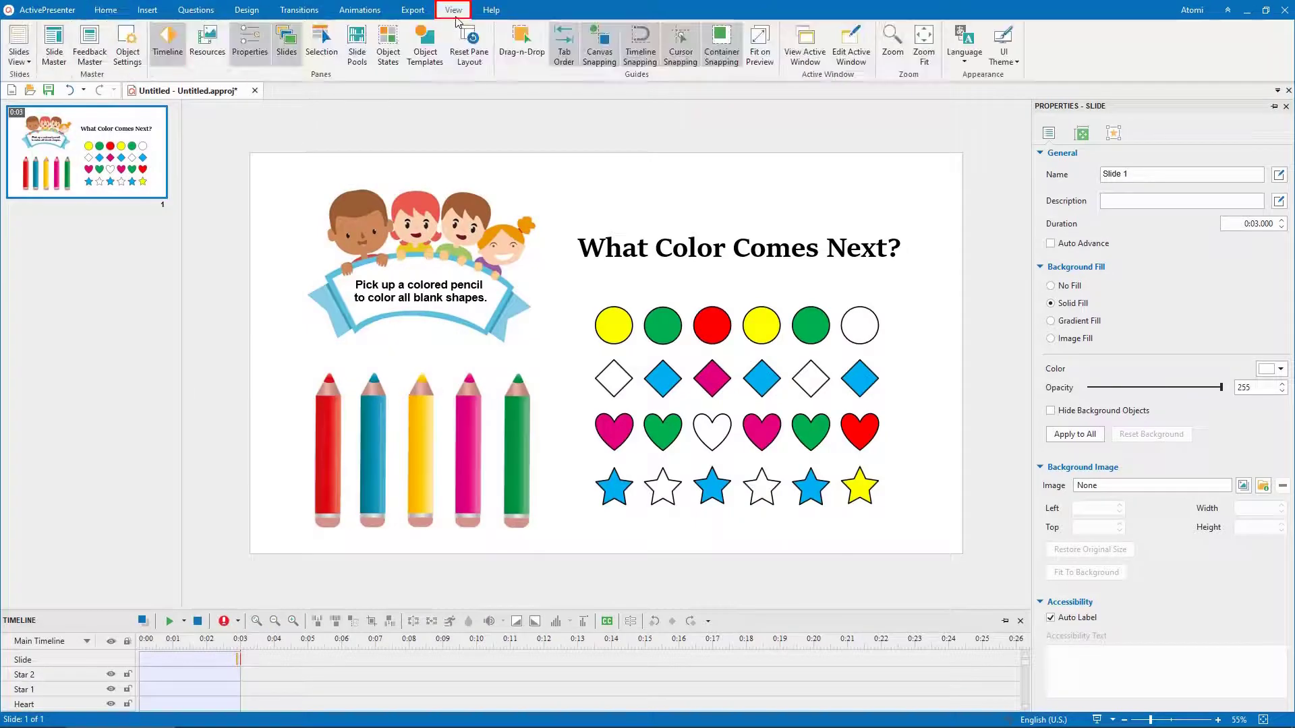
{"action": "left_click", "coordinate": [90, 46]}
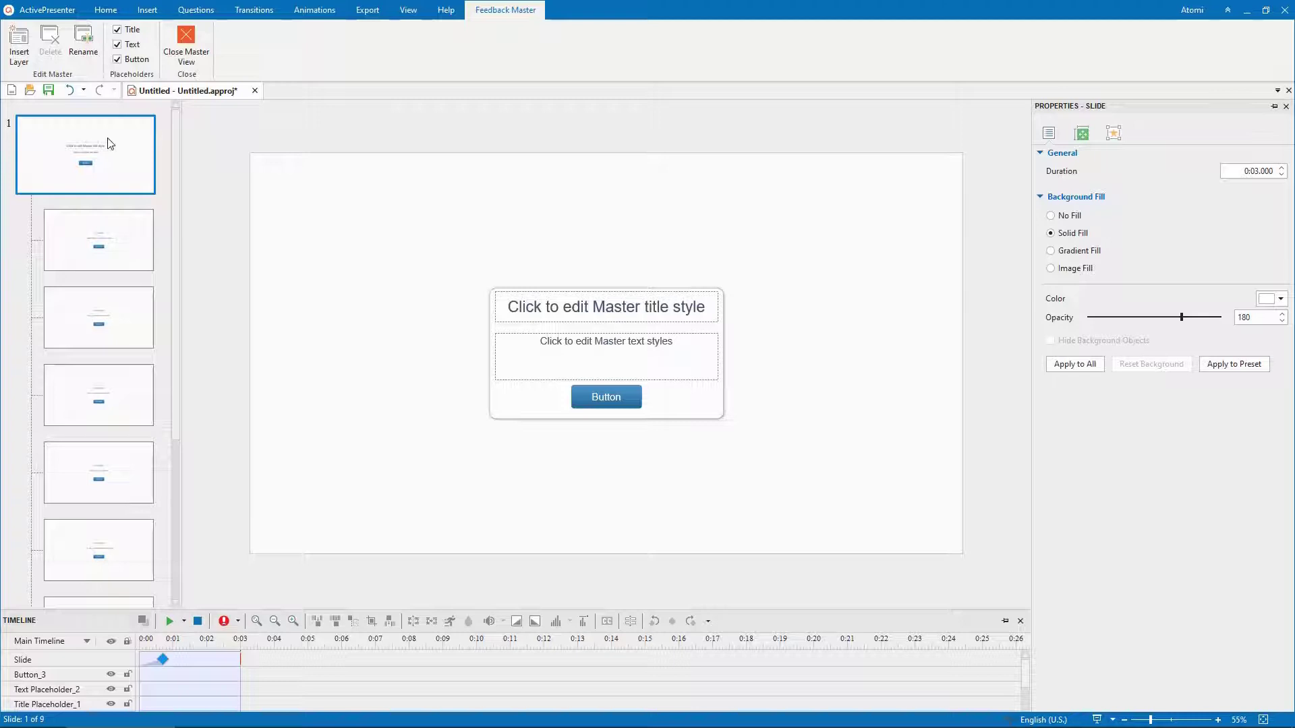
{"action": "left_click", "coordinate": [526, 307]}
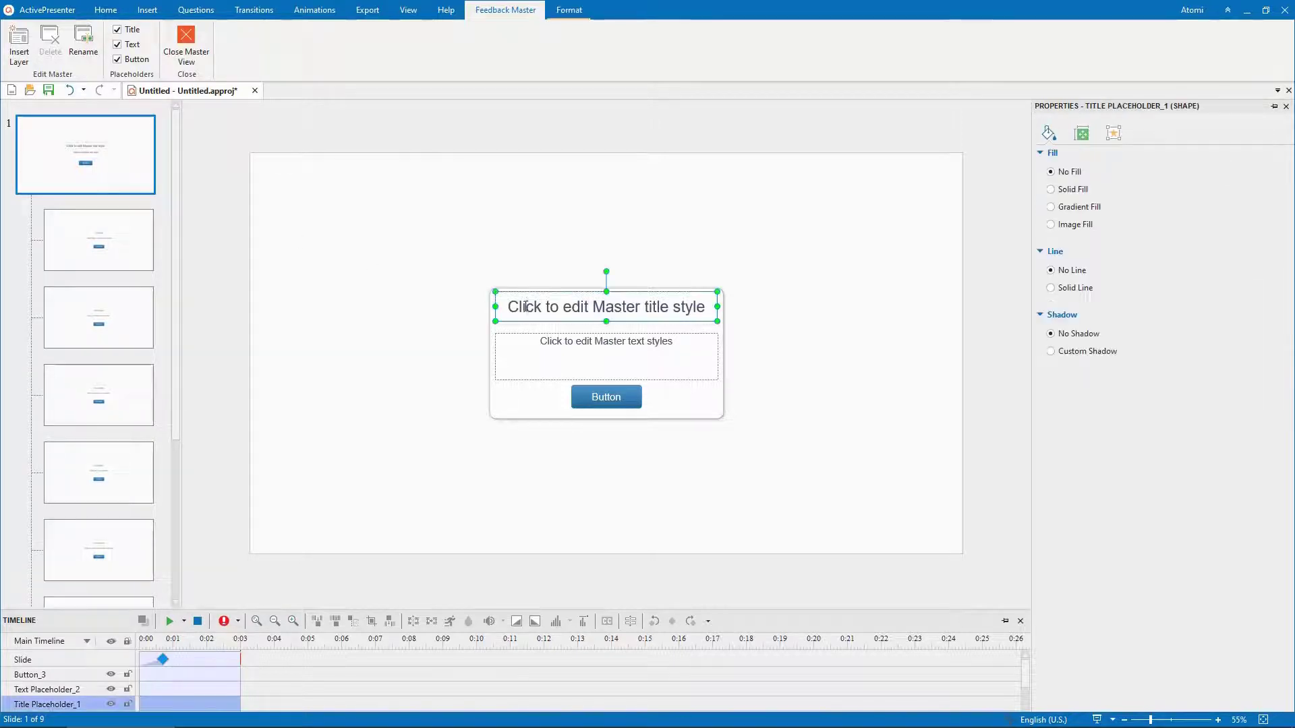
{"action": "double_click", "coordinate": [526, 307]}
{"action": "left_click", "coordinate": [585, 261]}
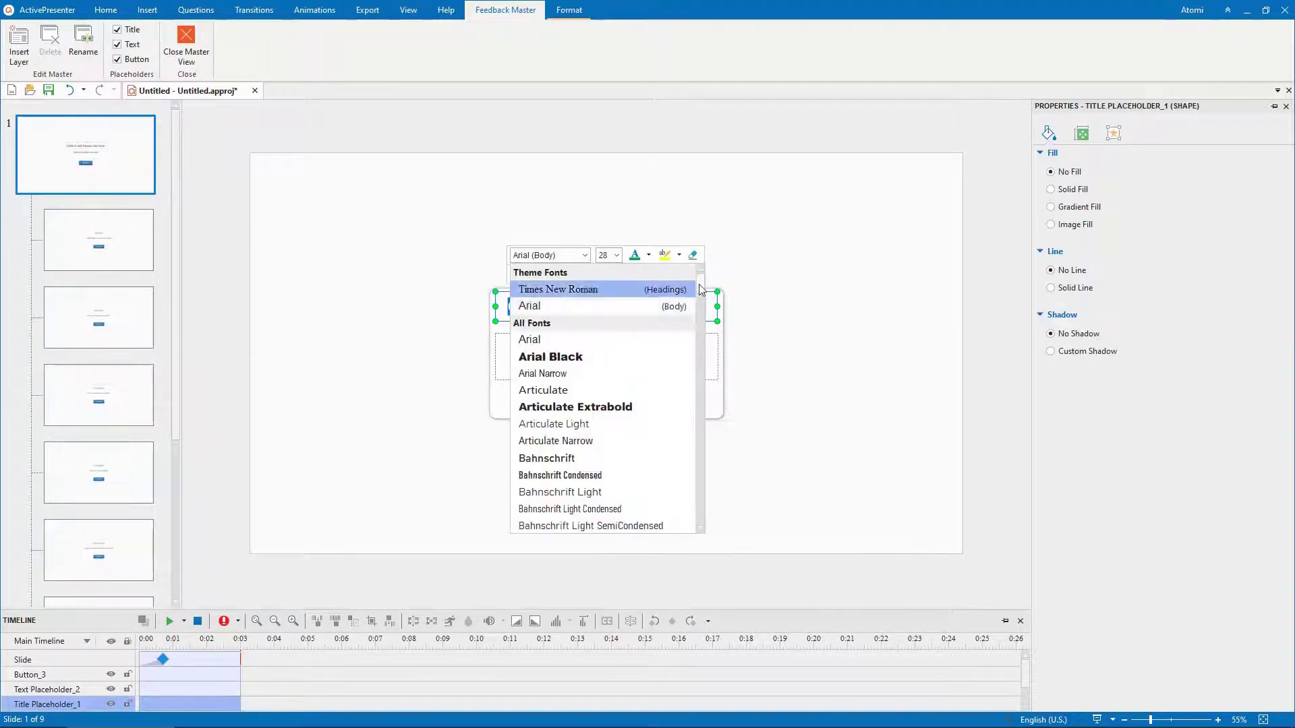
{"action": "scroll", "coordinate": [647, 438], "scroll_direction": "down", "scroll_amount": 10}
{"action": "left_click", "coordinate": [675, 493]}
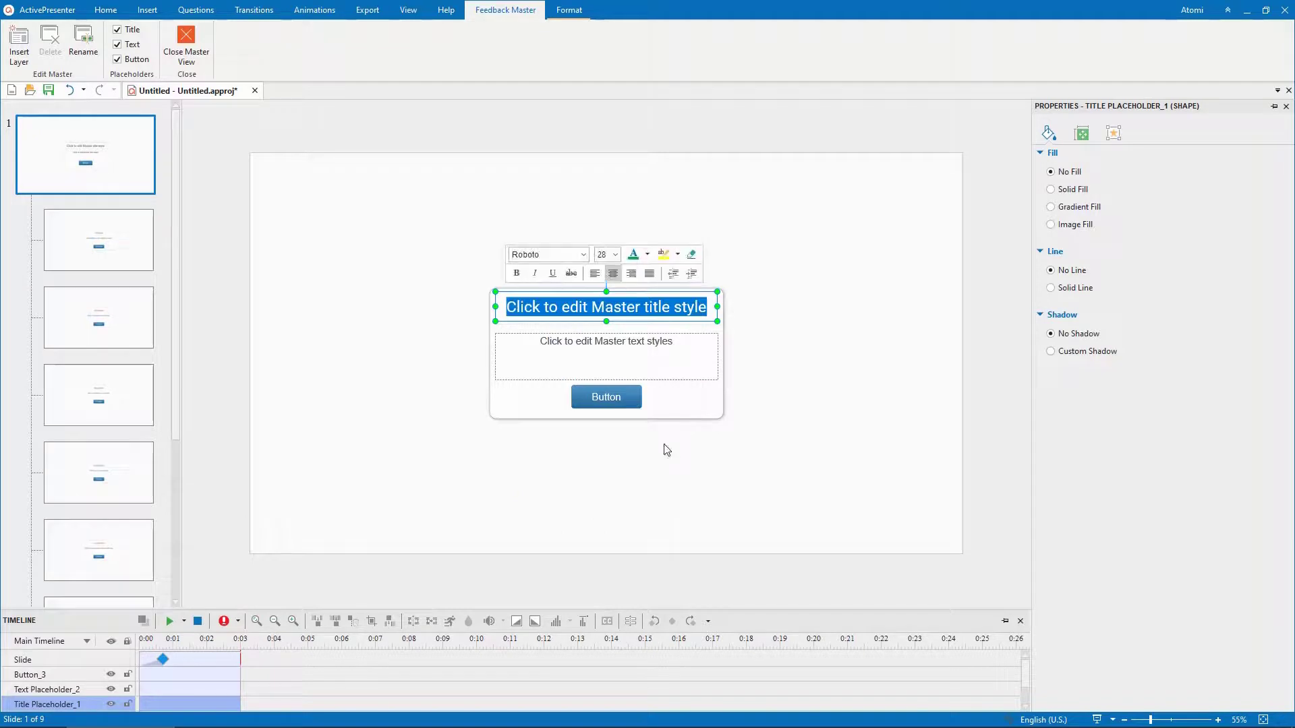
{"action": "left_click", "coordinate": [615, 254]}
{"action": "left_click", "coordinate": [601, 440]}
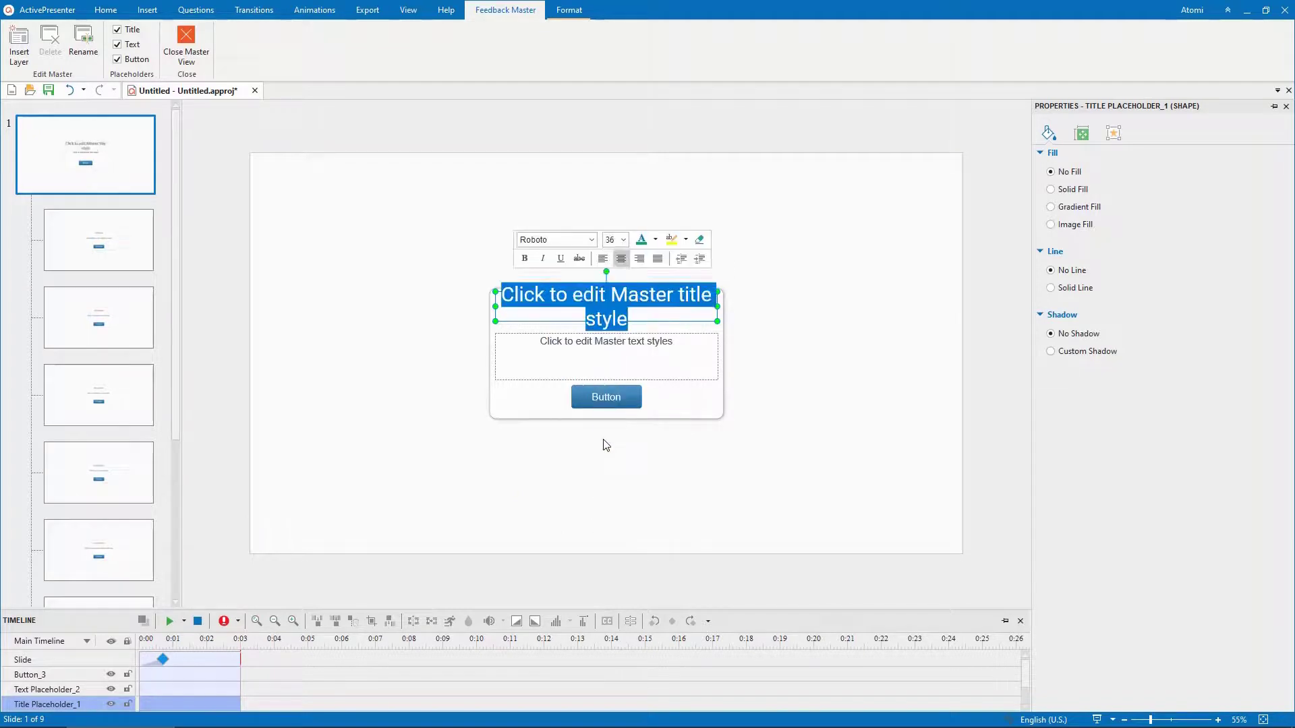
{"action": "key", "text": "ctrl+b"}
Set the master body text size to 28.
{"action": "left_click", "coordinate": [611, 344]}
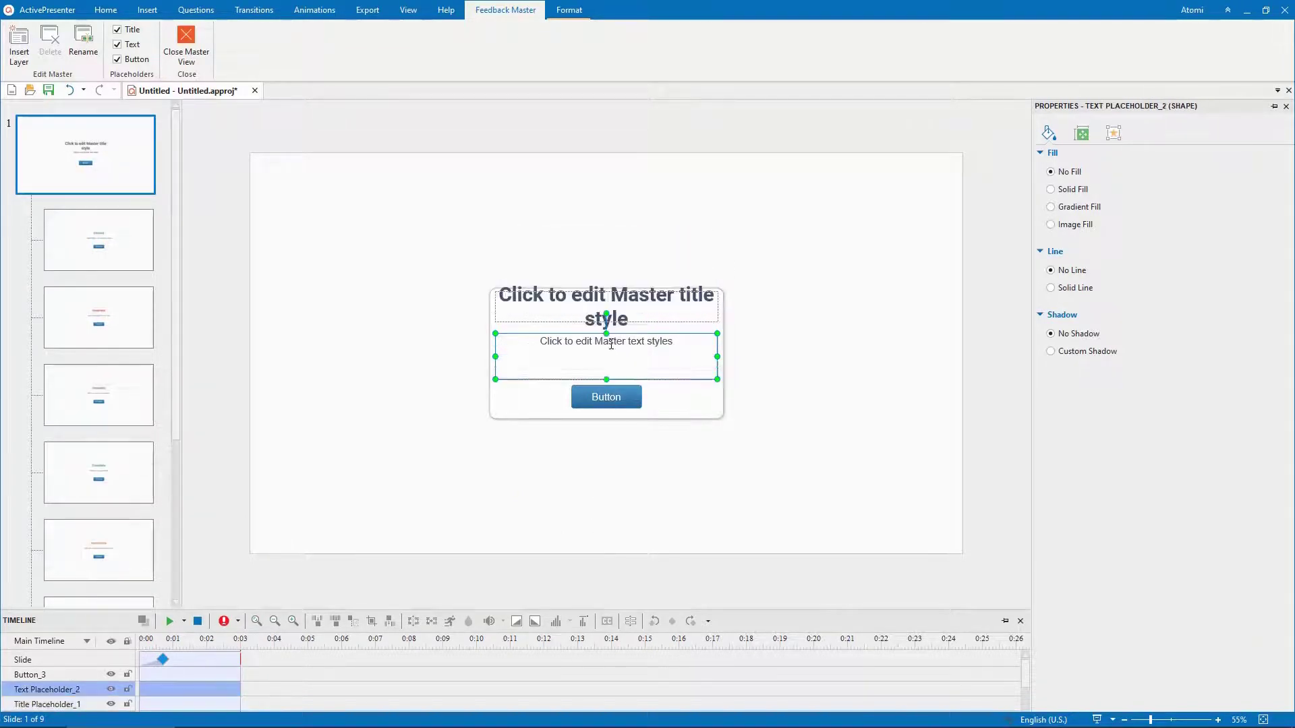
{"action": "double_click", "coordinate": [611, 344]}
{"action": "left_click", "coordinate": [652, 293]}
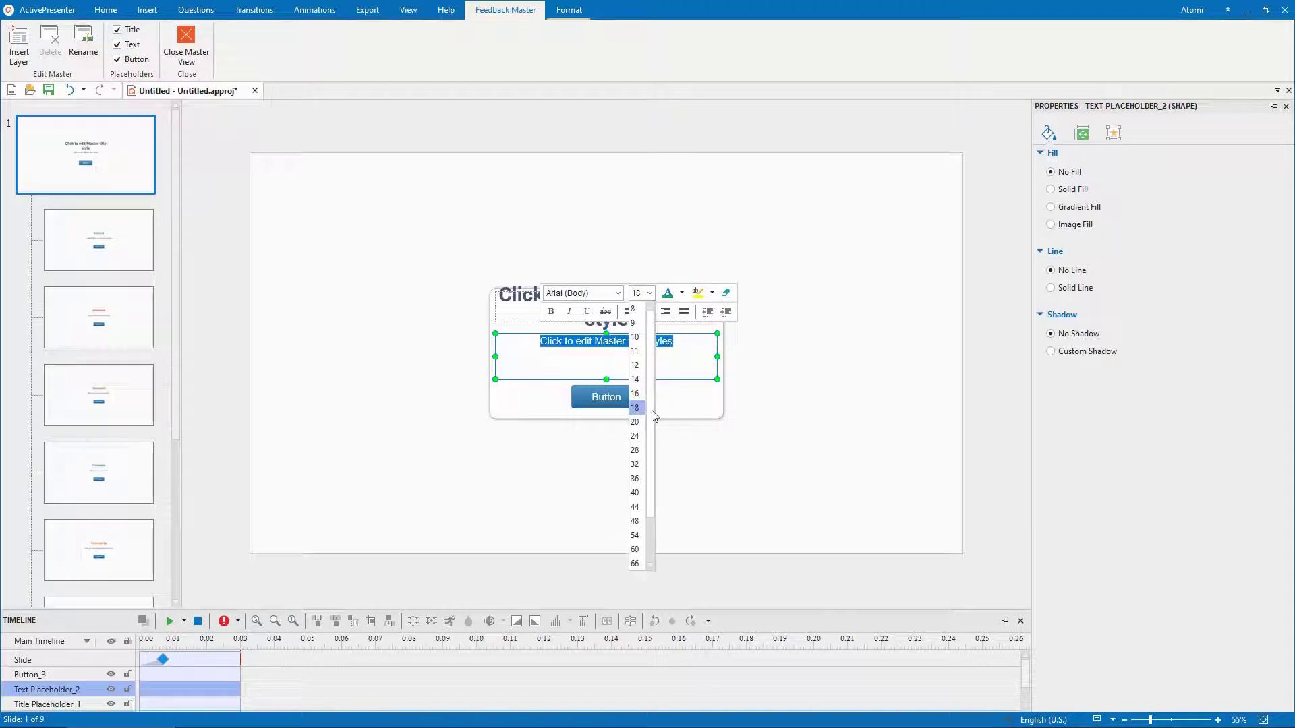
{"action": "left_click", "coordinate": [637, 447]}
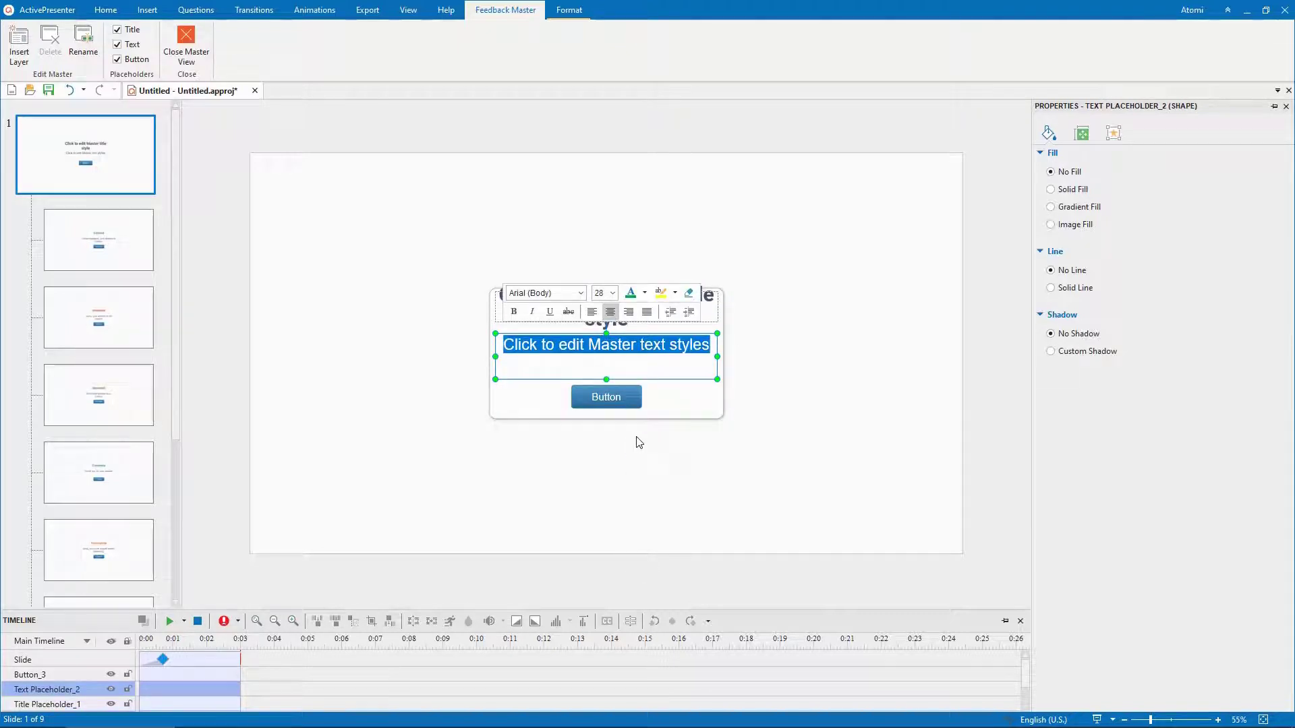
Give the feedback button a 32 pt label and the green style, then show the Correct feedback layer.
{"action": "left_click", "coordinate": [624, 398]}
{"action": "double_click", "coordinate": [628, 400]}
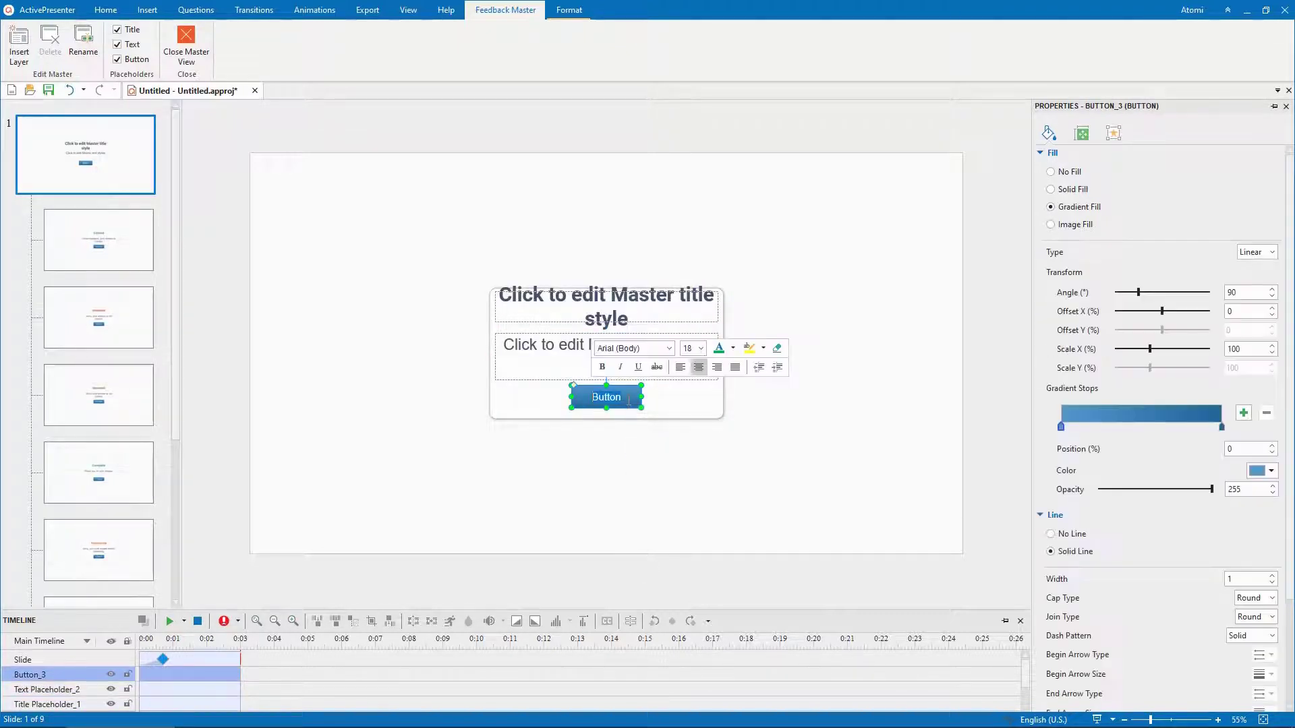
{"action": "left_click", "coordinate": [698, 353]}
{"action": "left_click", "coordinate": [688, 526]}
{"action": "left_click", "coordinate": [571, 16]}
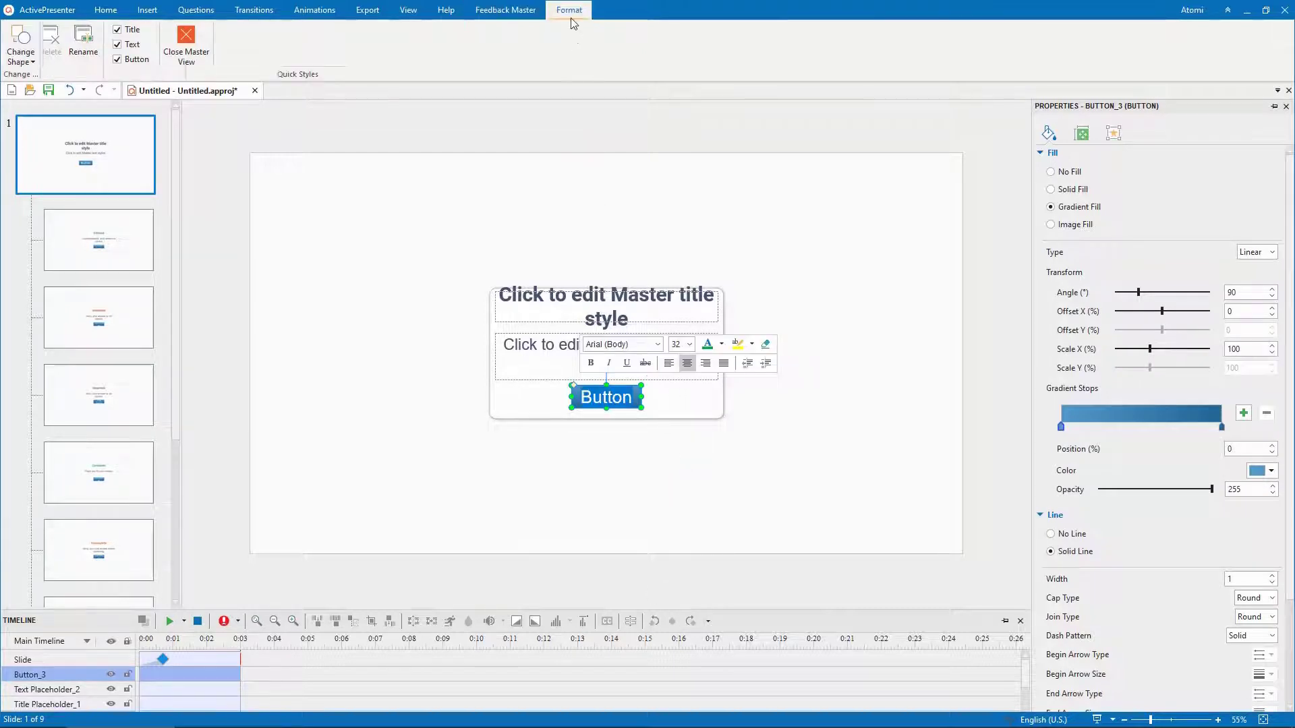
{"action": "left_click", "coordinate": [549, 60]}
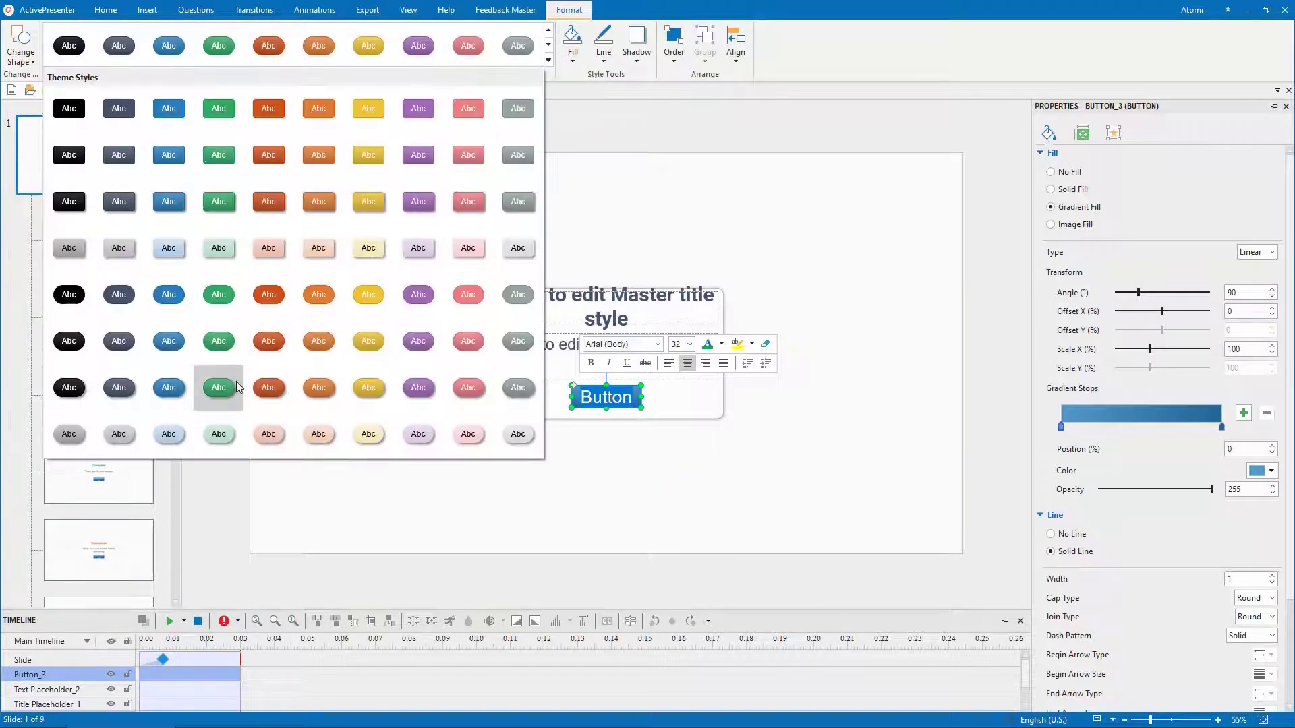
{"action": "left_click", "coordinate": [236, 387]}
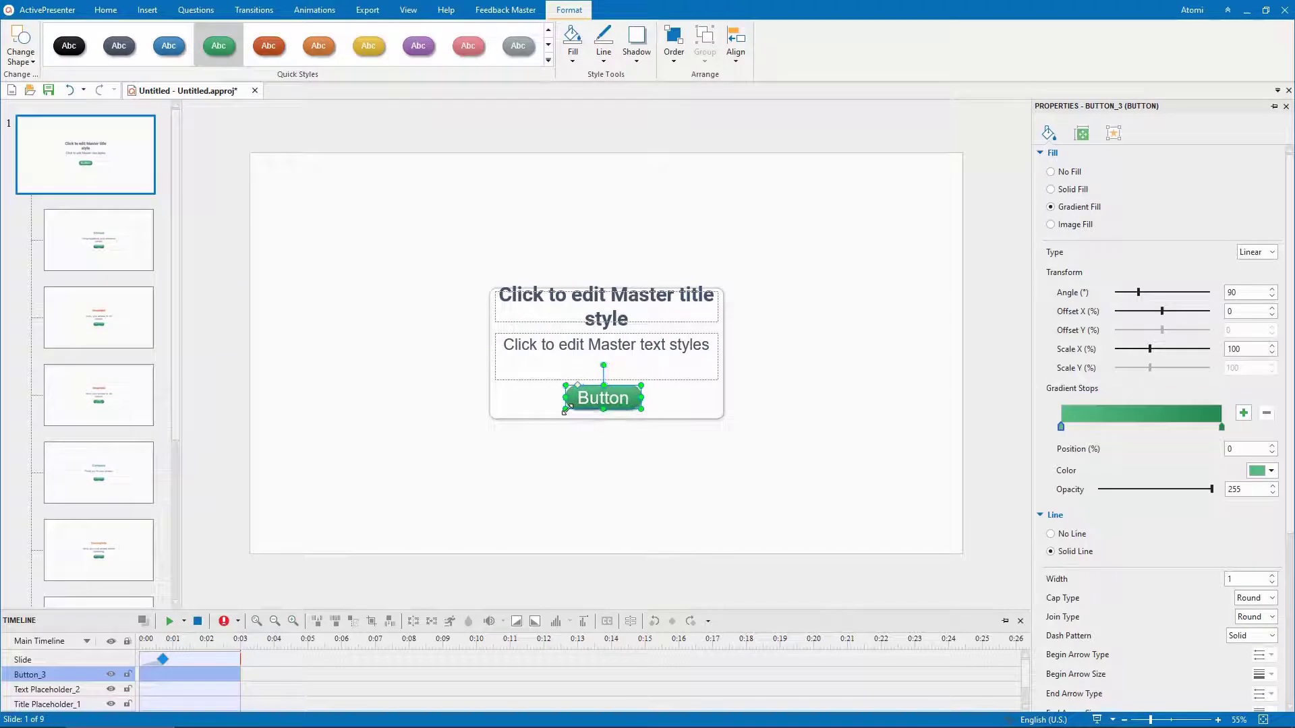
{"action": "left_click", "coordinate": [138, 260]}
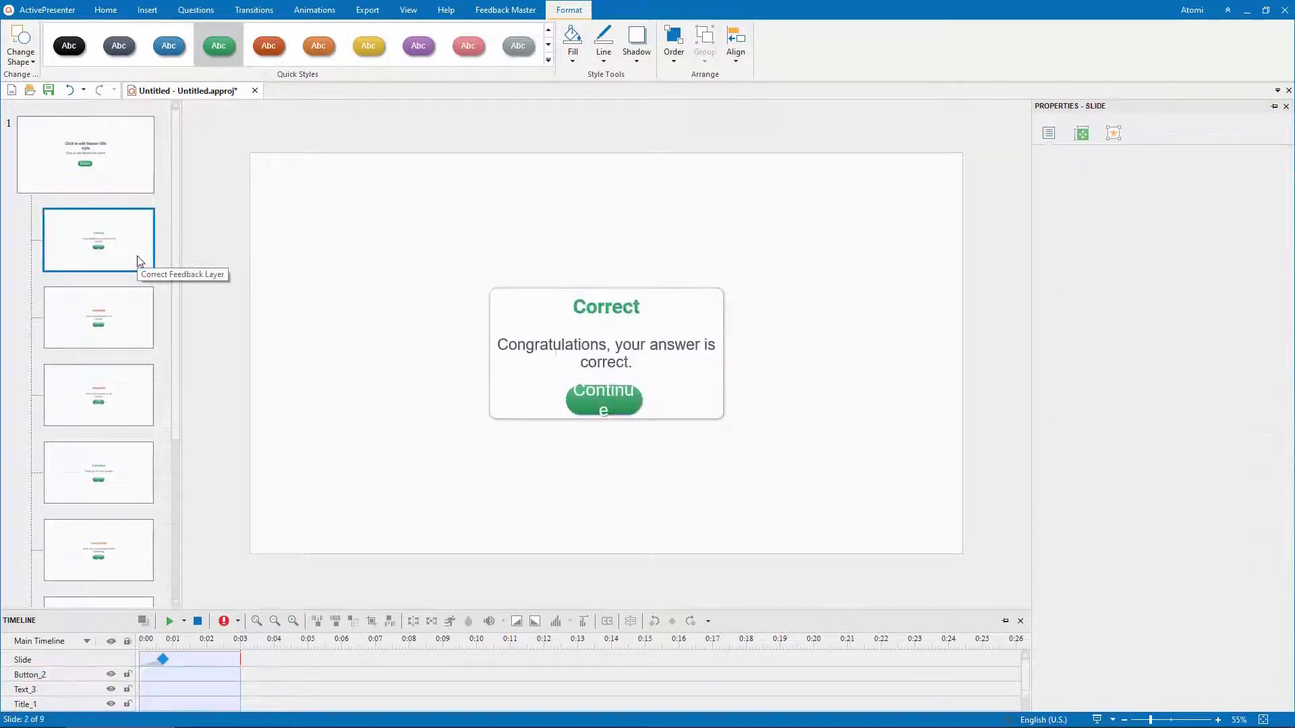
Retitle the Correct layer 'Congratulations!' in red and delete the message text and Continue button.
{"action": "left_click", "coordinate": [638, 310]}
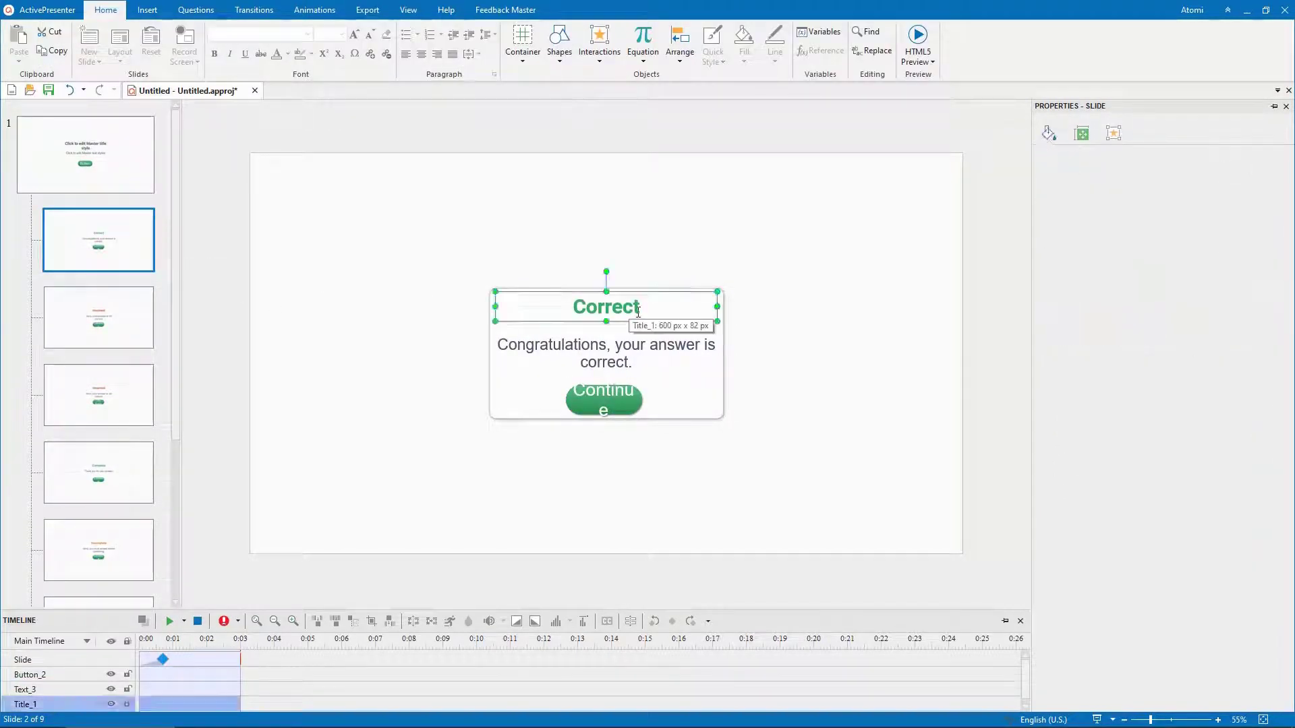
{"action": "double_click", "coordinate": [638, 310]}
{"action": "type", "text": "Congratulations!"}
{"action": "double_click", "coordinate": [639, 310]}
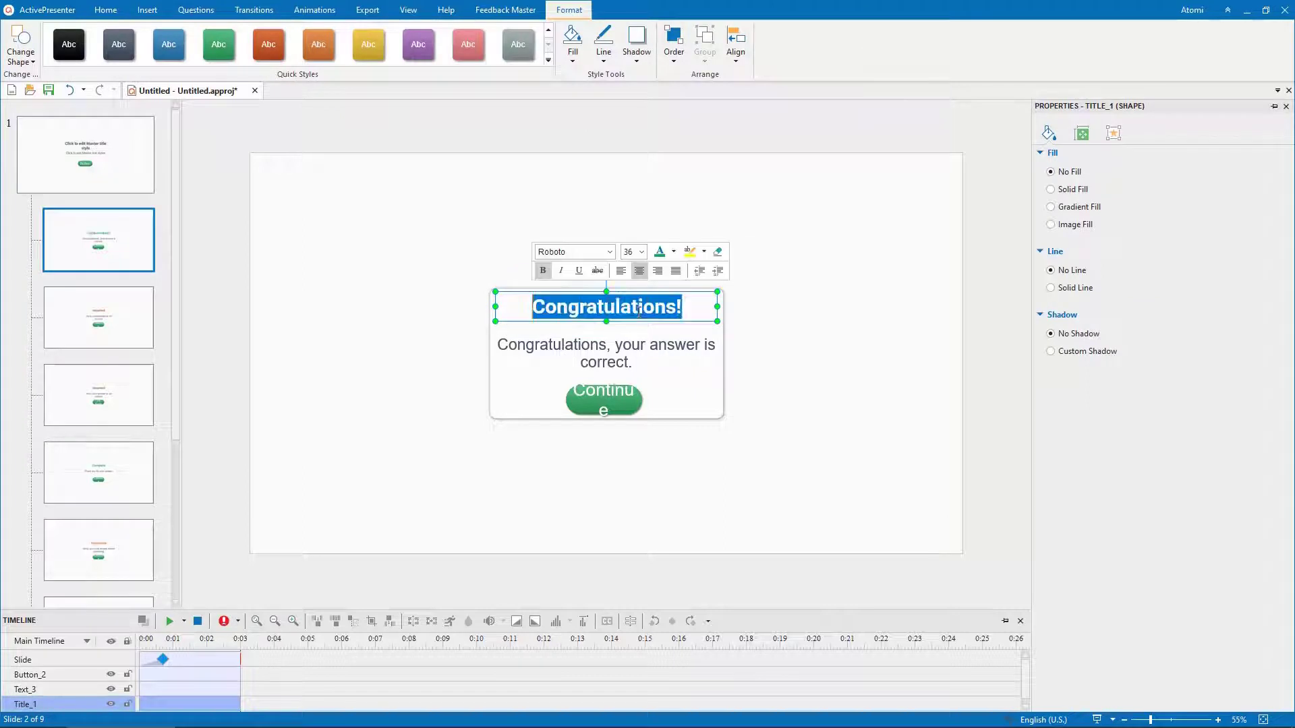
{"action": "left_click", "coordinate": [673, 252]}
{"action": "left_click", "coordinate": [677, 395]}
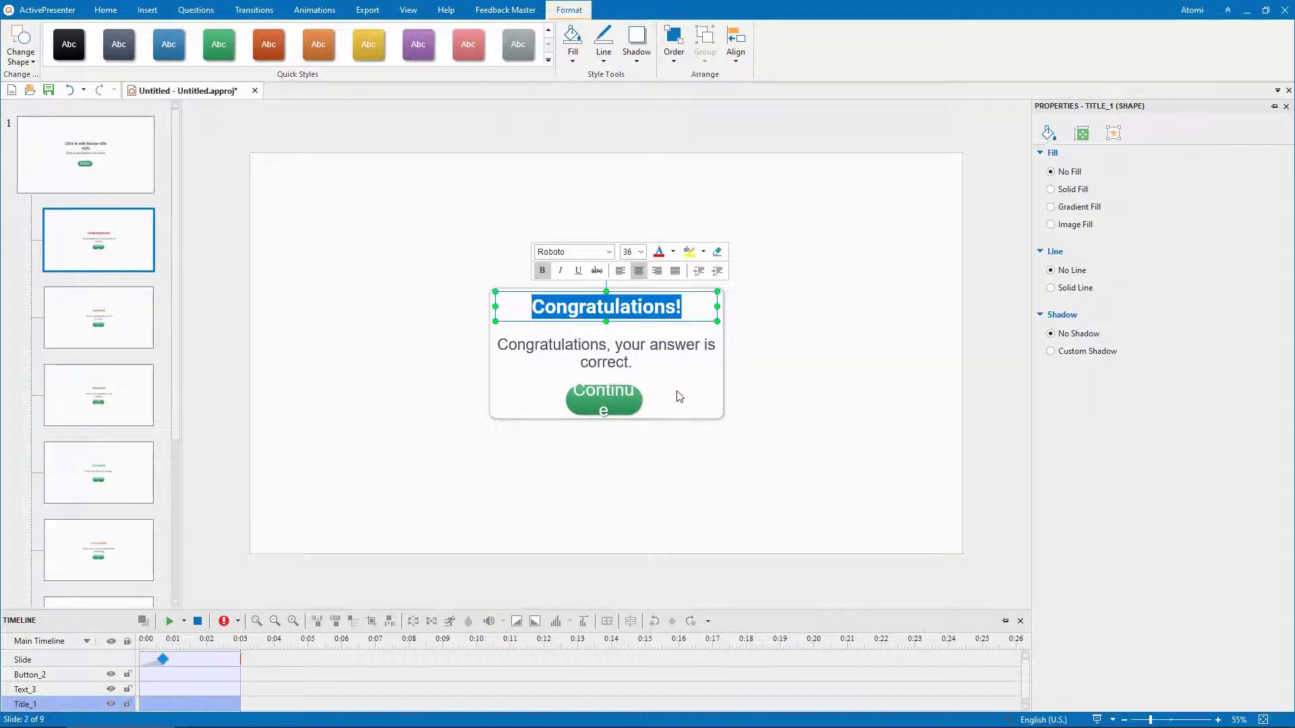
{"action": "left_click", "coordinate": [675, 353]}
{"action": "key", "text": "Delete"}
{"action": "left_click", "coordinate": [636, 387]}
{"action": "key", "text": "Delete"}
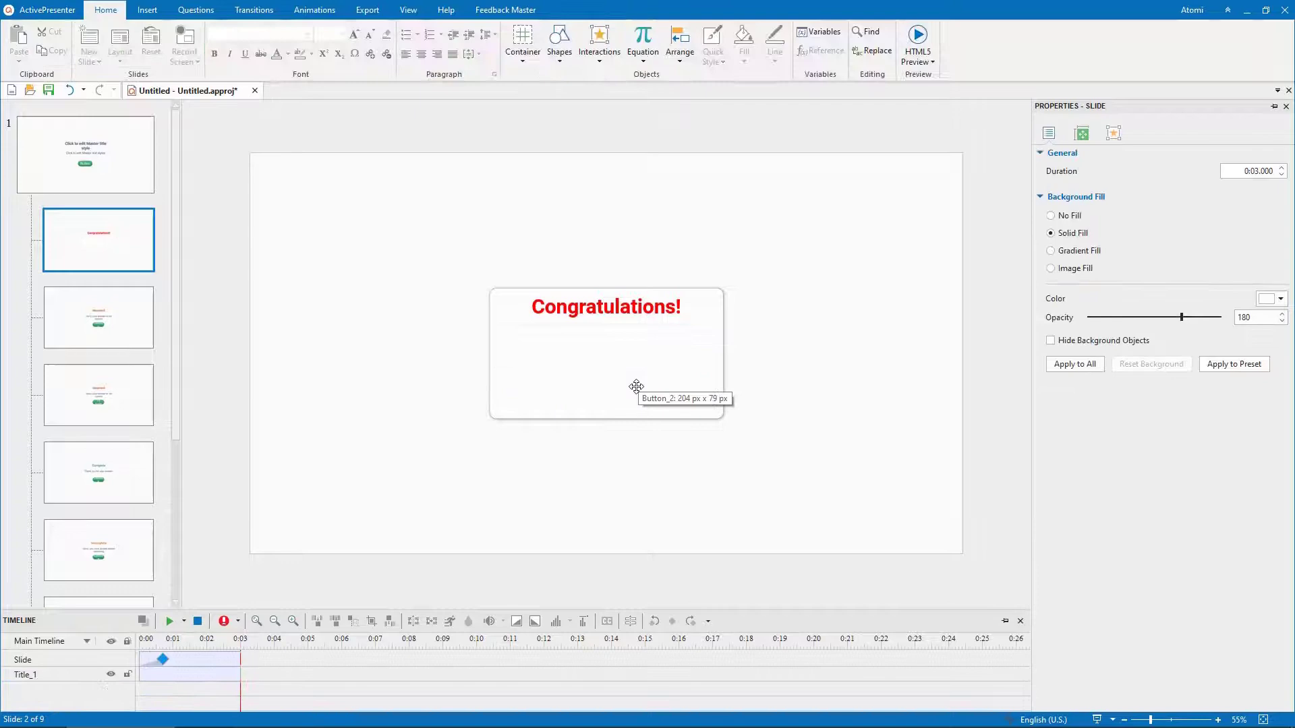
Insert the Correct Feedback.png duck image, shrink it and place it inside the Congratulations box.
{"action": "left_click", "coordinate": [162, 16]}
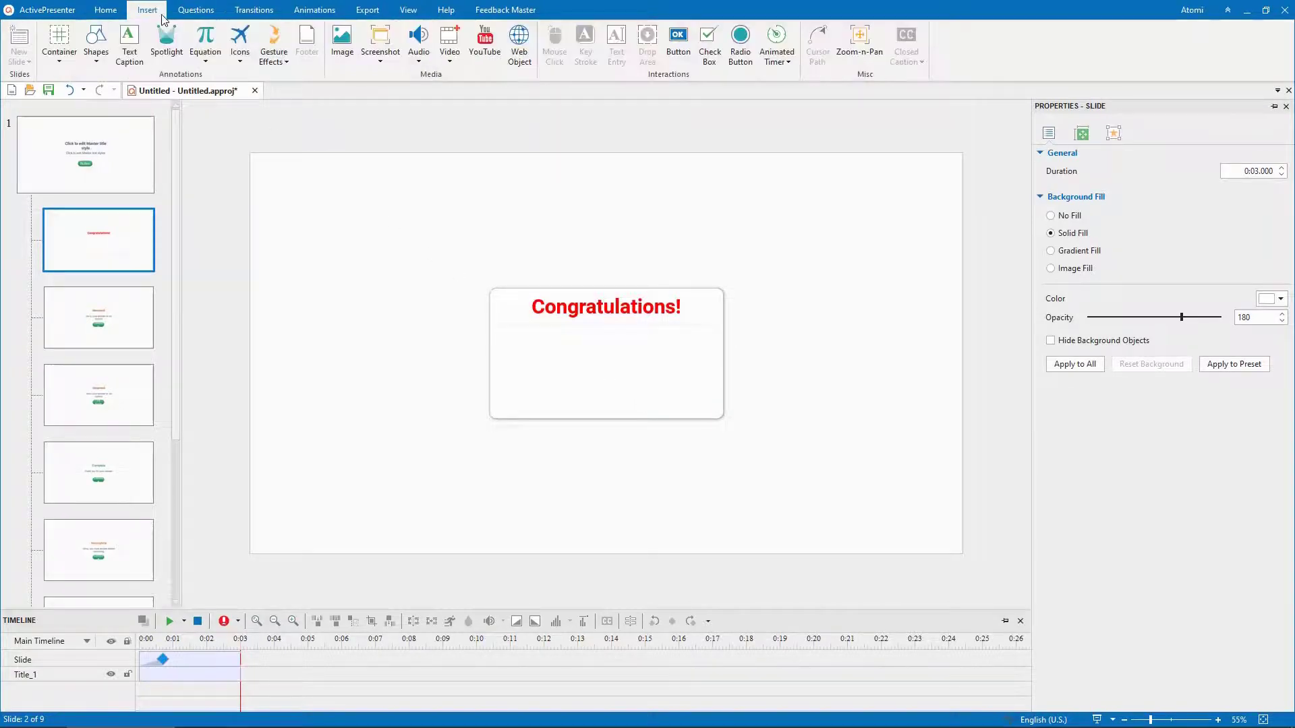
{"action": "left_click", "coordinate": [342, 41]}
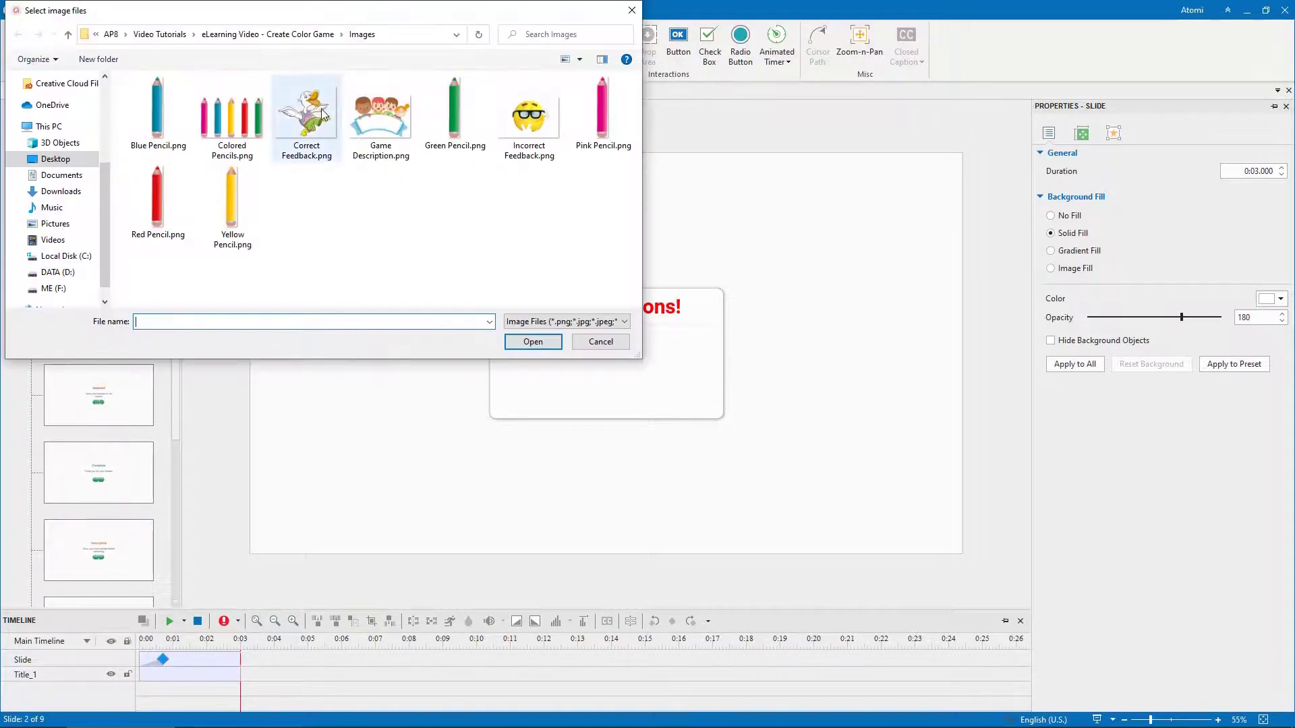
{"action": "double_click", "coordinate": [322, 139]}
{"action": "left_click_drag", "start_coordinate": [491, 357], "coordinate": [347, 235]}
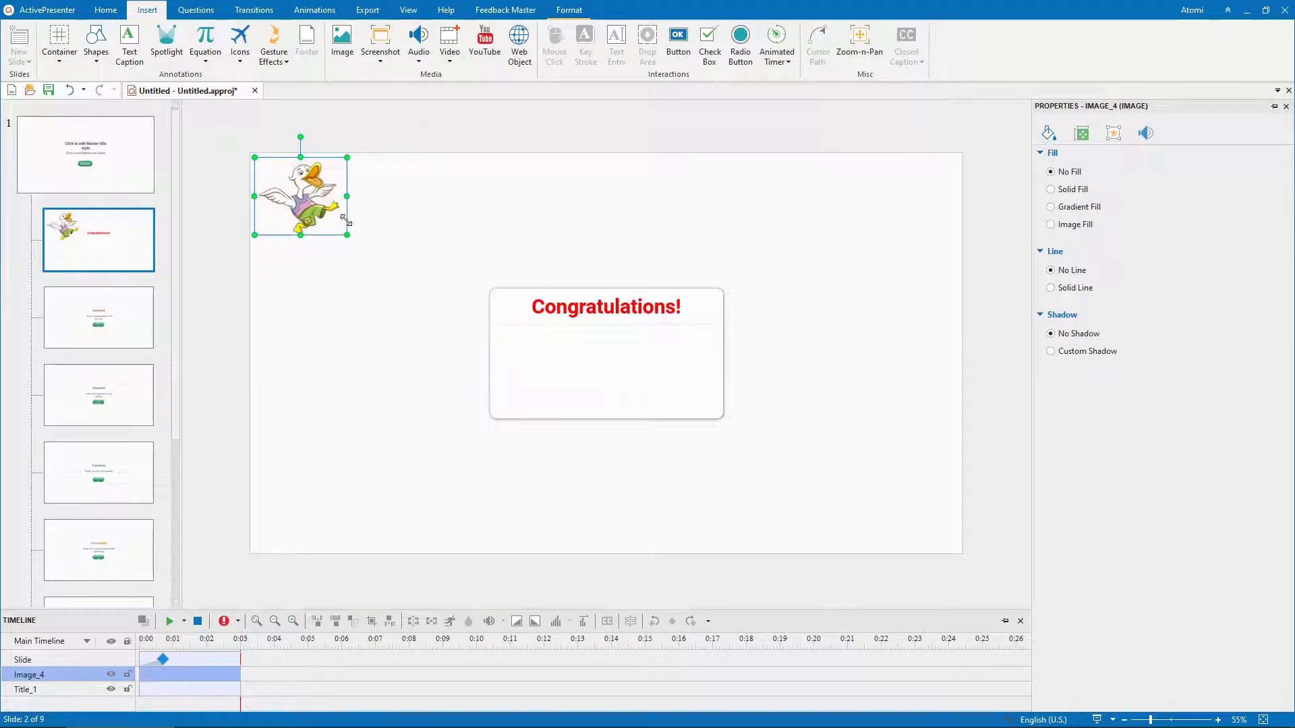
{"action": "left_click_drag", "start_coordinate": [314, 195], "coordinate": [619, 368]}
{"action": "left_click", "coordinate": [547, 384]}
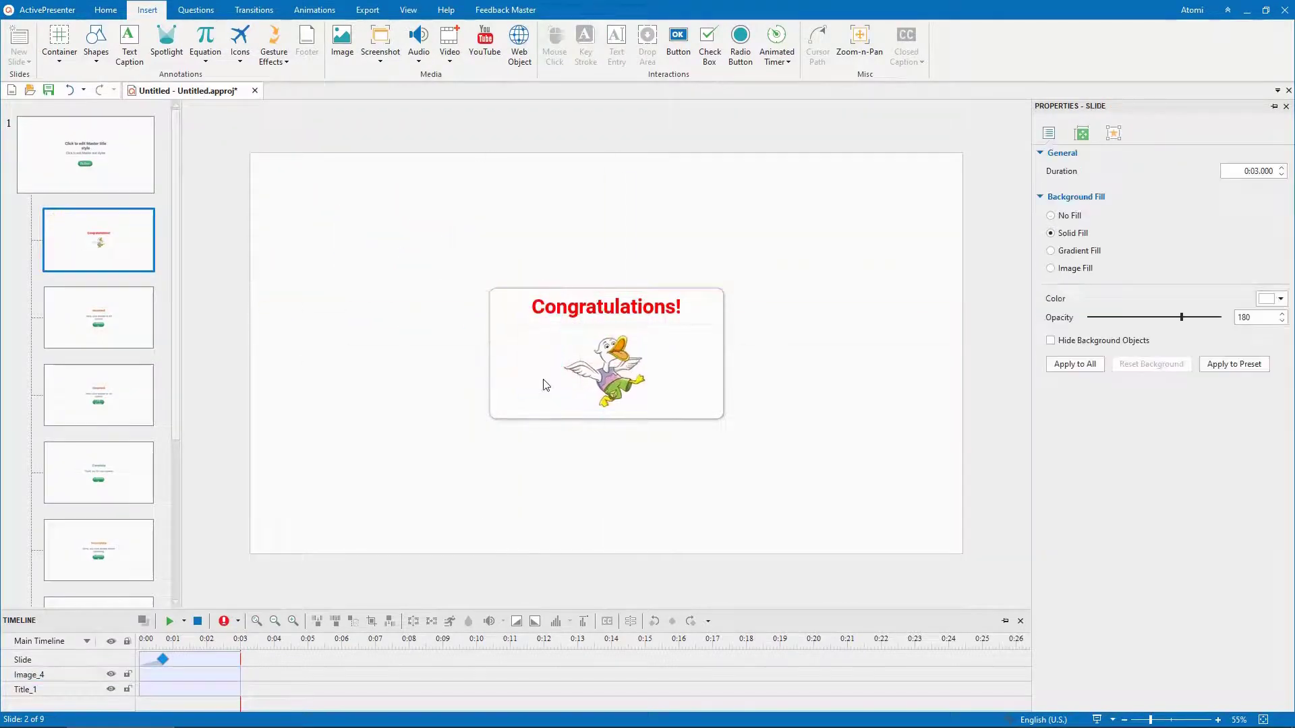
Add the Congratulations sound file to the layer as audio.
{"action": "left_click", "coordinate": [418, 68]}
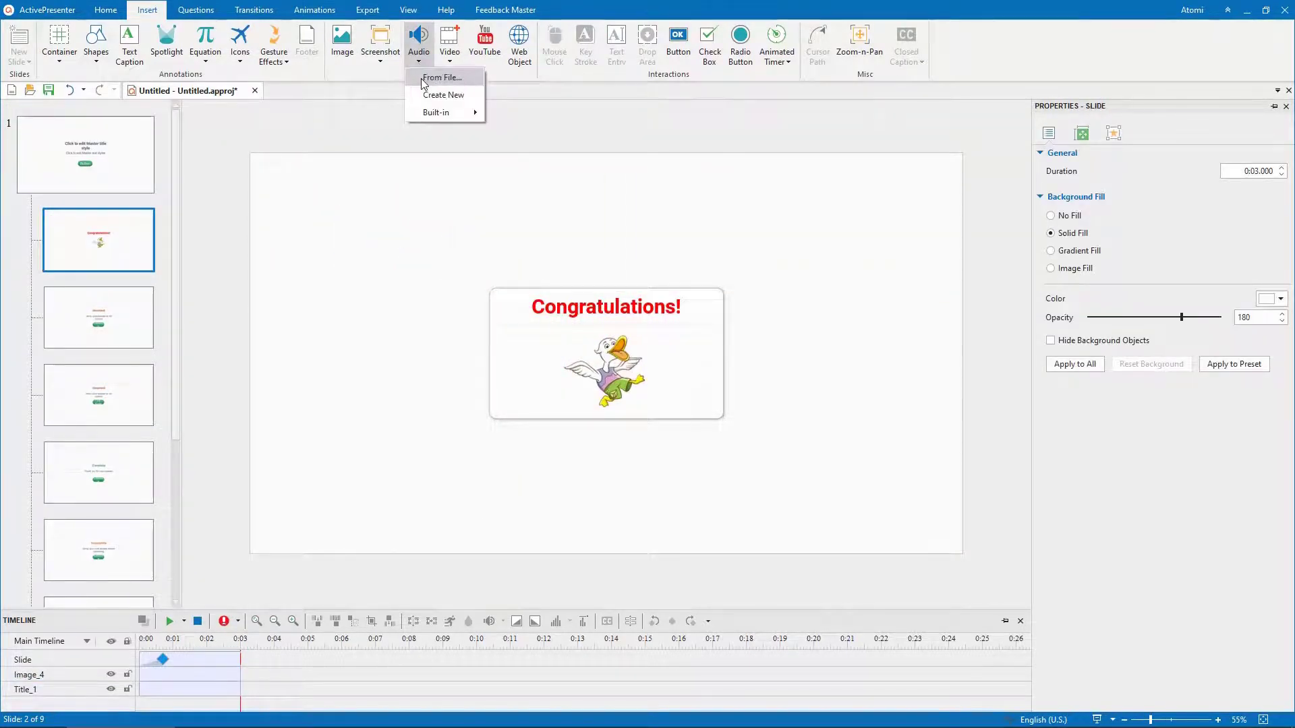
{"action": "left_click", "coordinate": [421, 78]}
{"action": "double_click", "coordinate": [323, 96]}
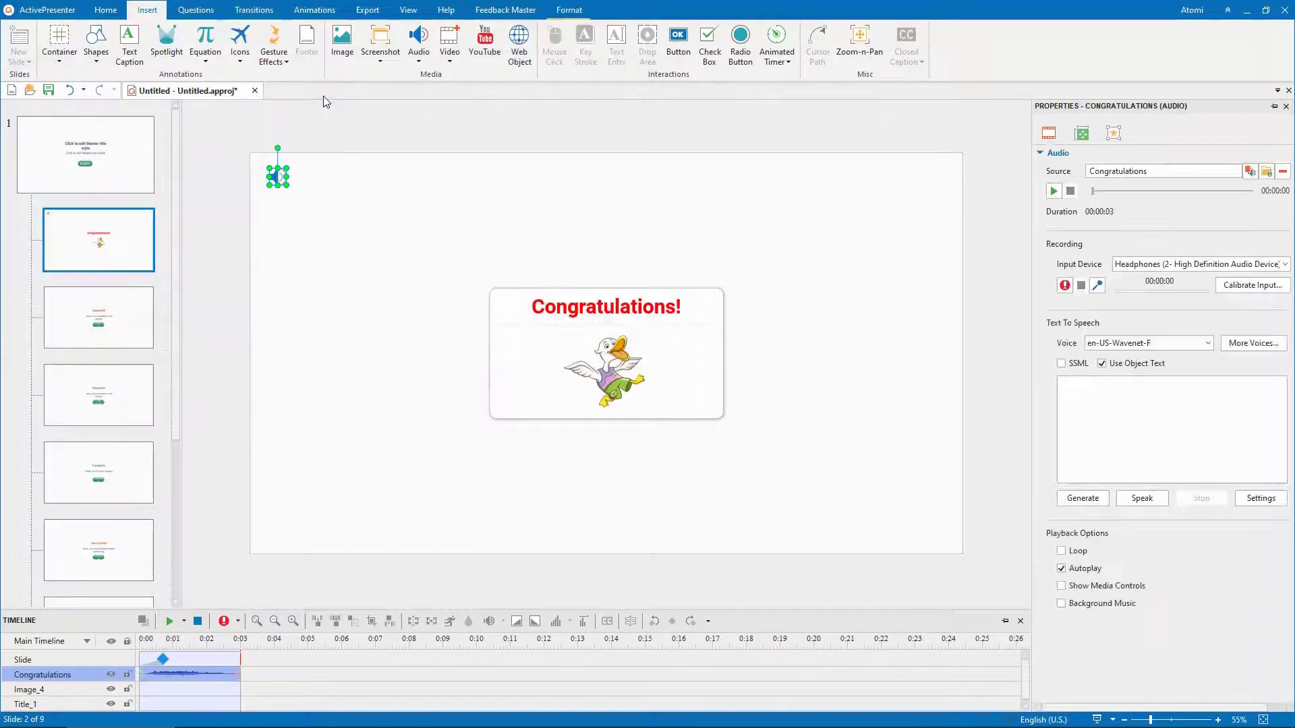
On the Incorrect feedback layer, change the title to 'Oops...' in green.
{"action": "left_click", "coordinate": [141, 318]}
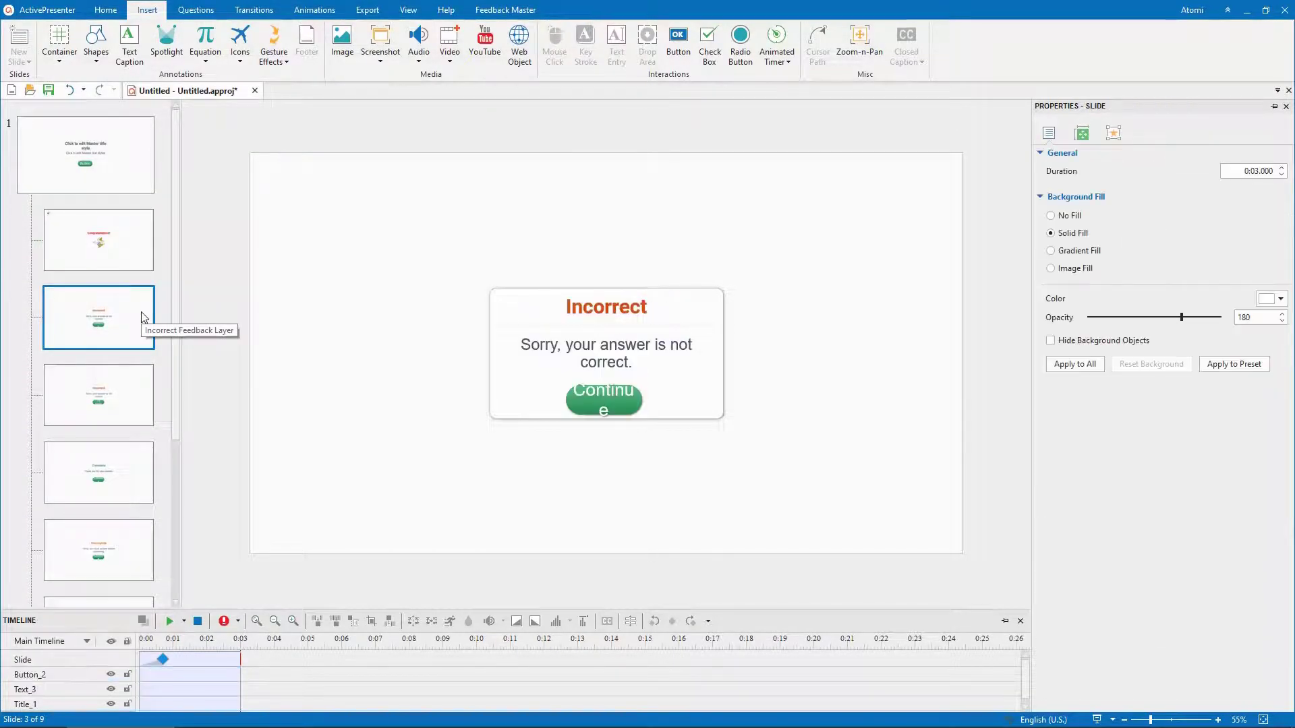
{"action": "left_click", "coordinate": [665, 301]}
{"action": "double_click", "coordinate": [662, 304]}
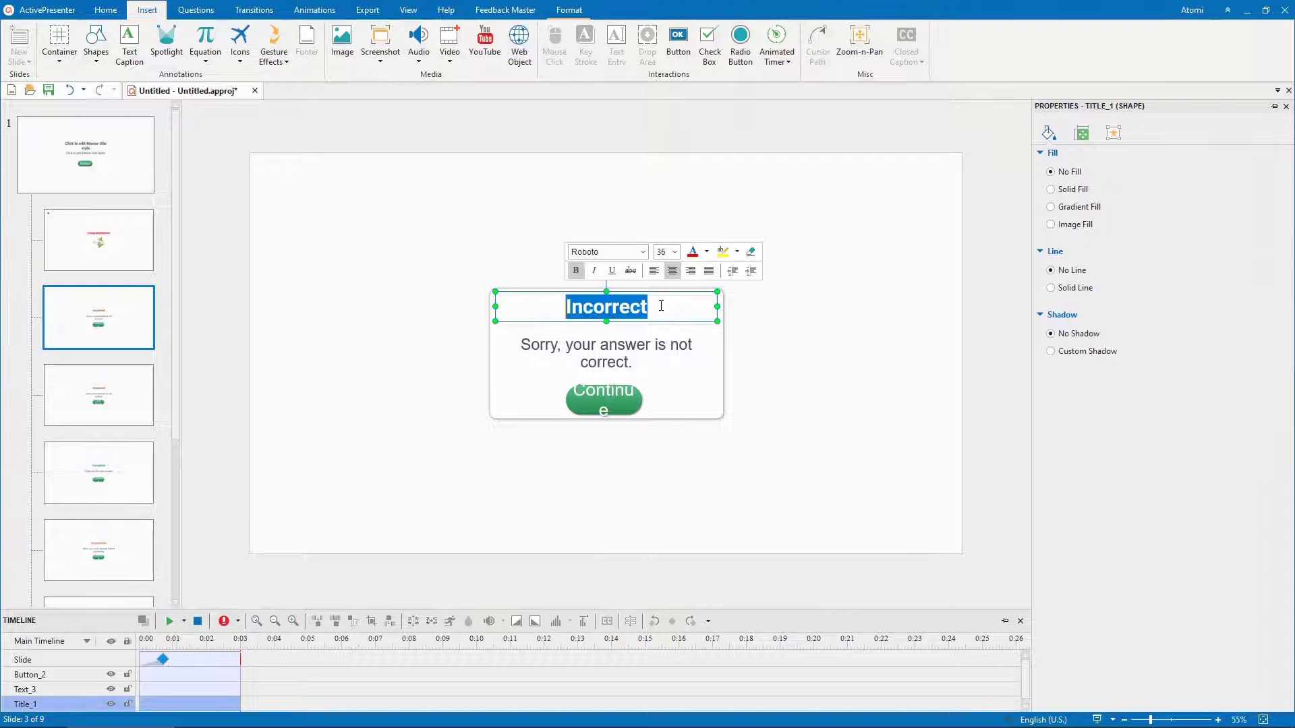
{"action": "type", "text": "Oops..."}
{"action": "double_click", "coordinate": [661, 305]}
{"action": "left_click", "coordinate": [721, 253]}
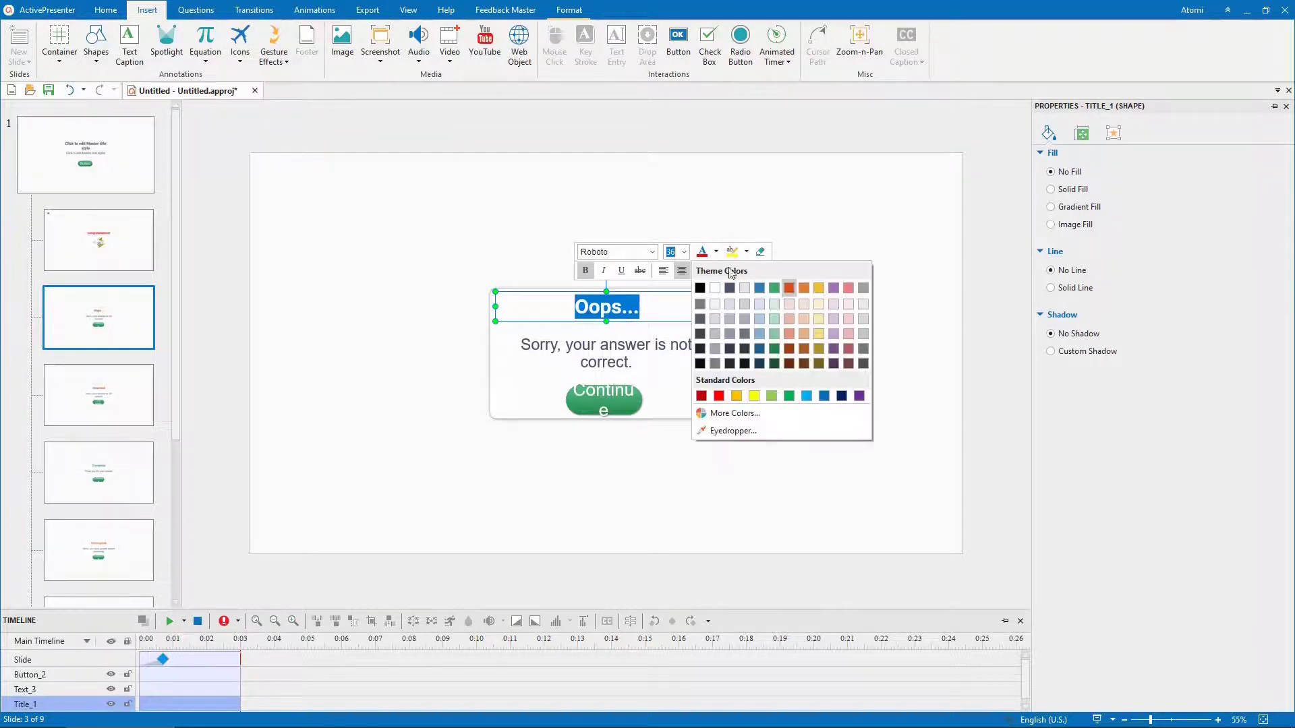
{"action": "left_click", "coordinate": [791, 398]}
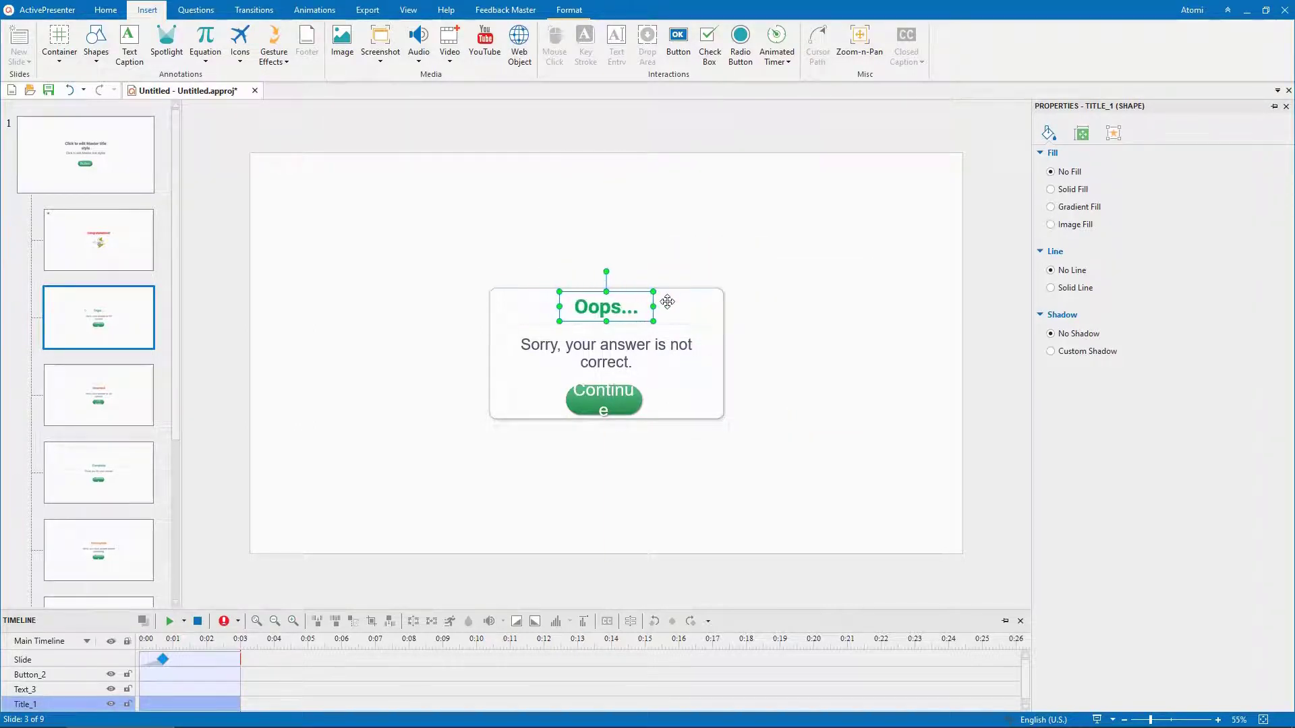
{"action": "left_click", "coordinate": [667, 305]}
Insert the Incorrect Feedback.png smiley as a small icon beside the title.
{"action": "left_click", "coordinate": [346, 47]}
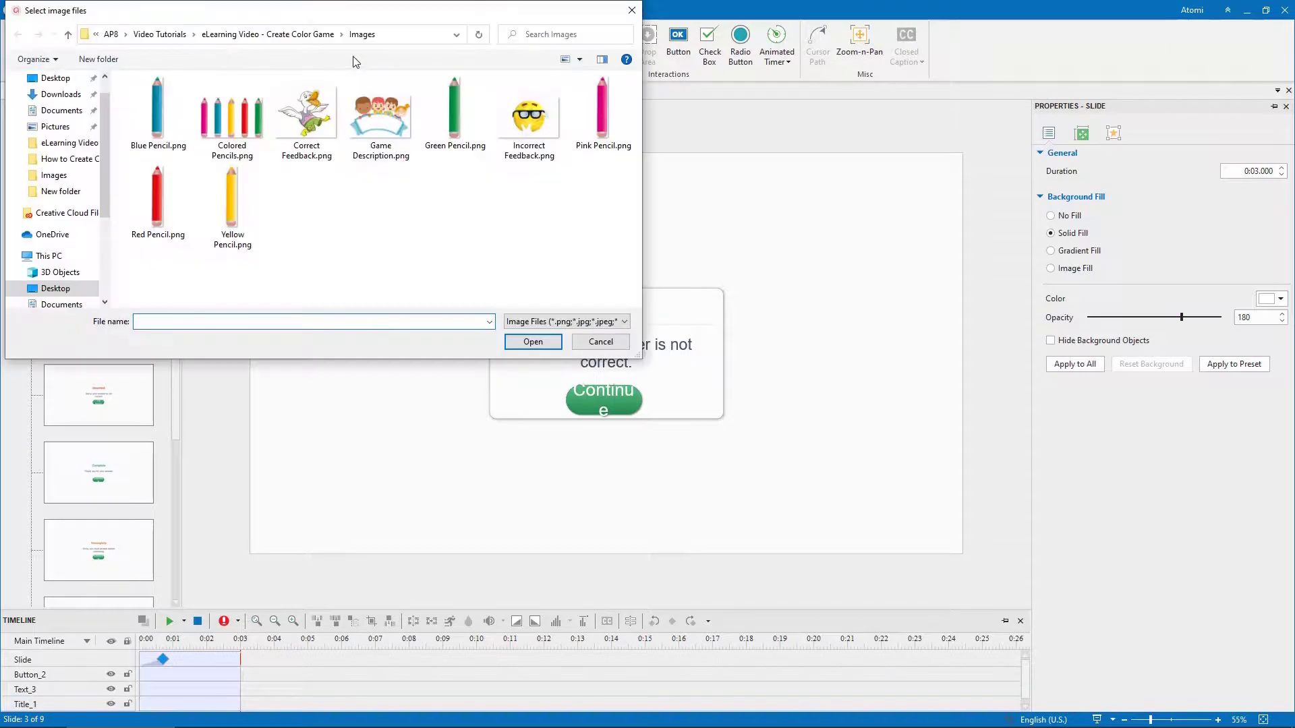
{"action": "left_click", "coordinate": [512, 156]}
{"action": "double_click", "coordinate": [513, 156]}
{"action": "left_click_drag", "start_coordinate": [491, 312], "coordinate": [664, 301]}
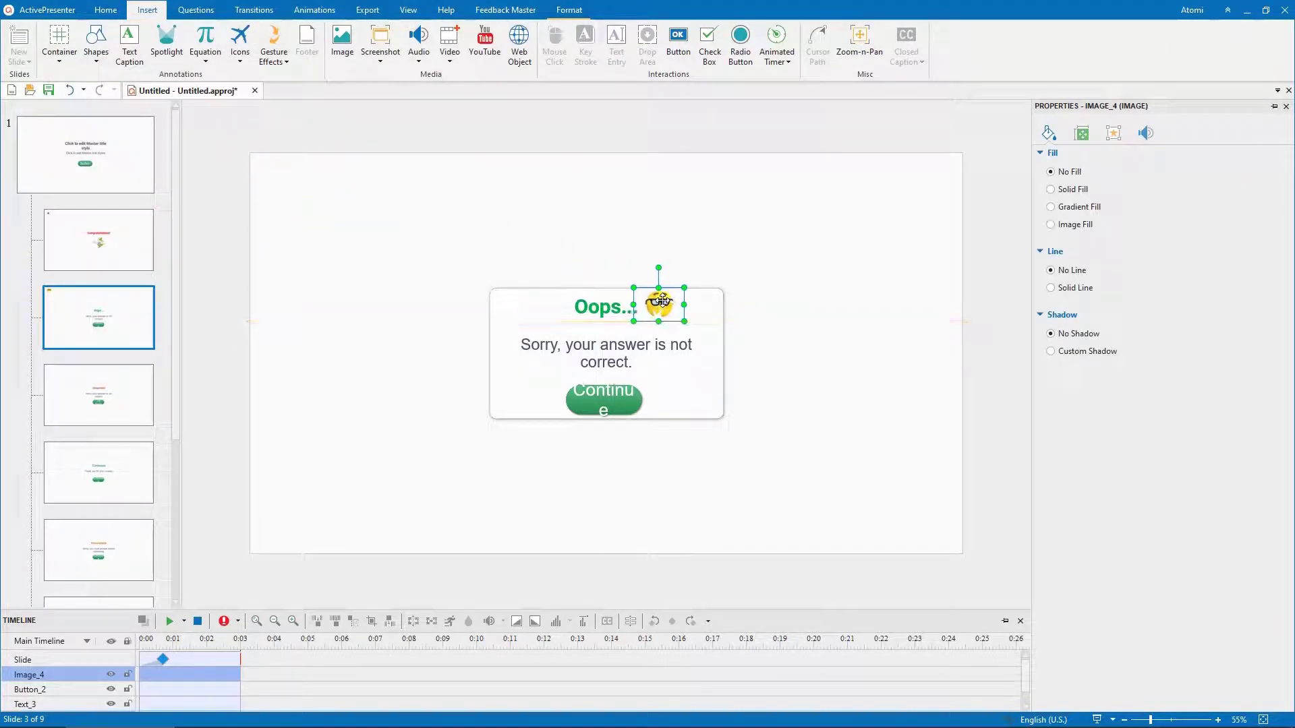
Change the body text to 'Your answer is not correct.' in black.
{"action": "left_click", "coordinate": [567, 351]}
{"action": "left_click_drag", "start_coordinate": [568, 351], "coordinate": [520, 345]}
{"action": "key", "text": "BackSpace"}
{"action": "type", "text": "Y"}
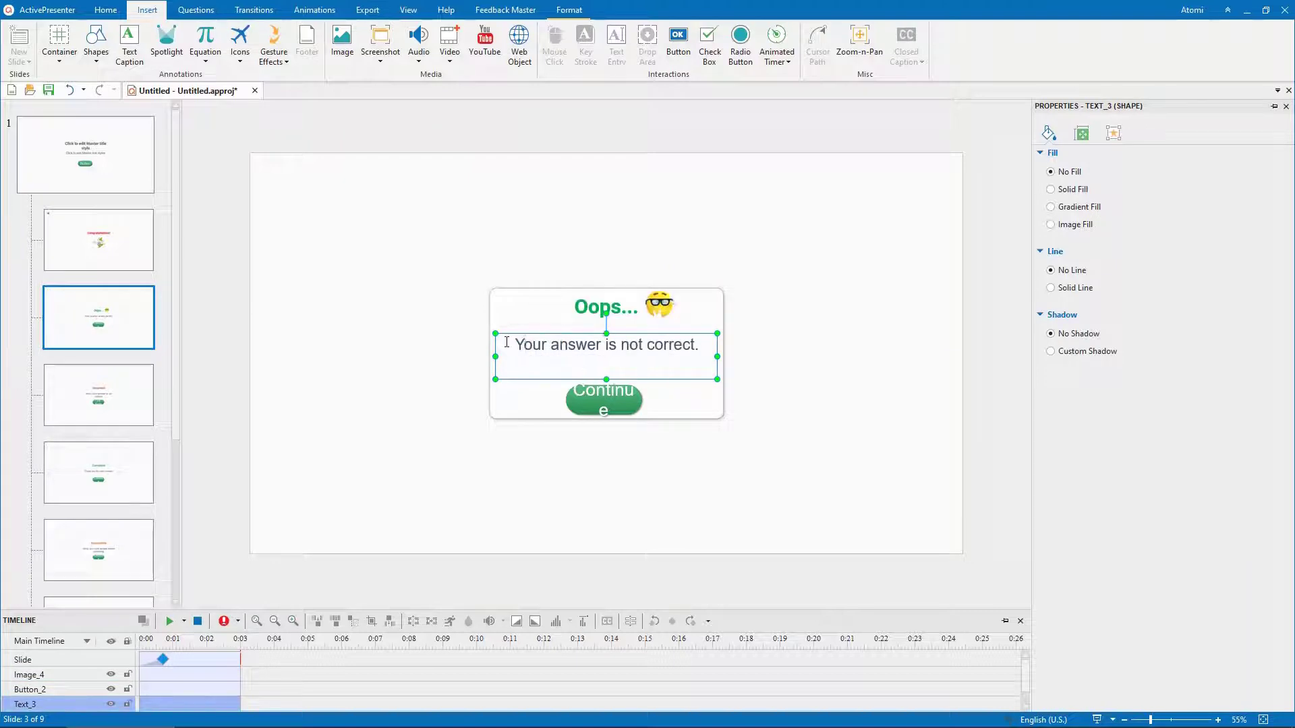
{"action": "triple_click", "coordinate": [507, 342]}
{"action": "left_click", "coordinate": [655, 293]}
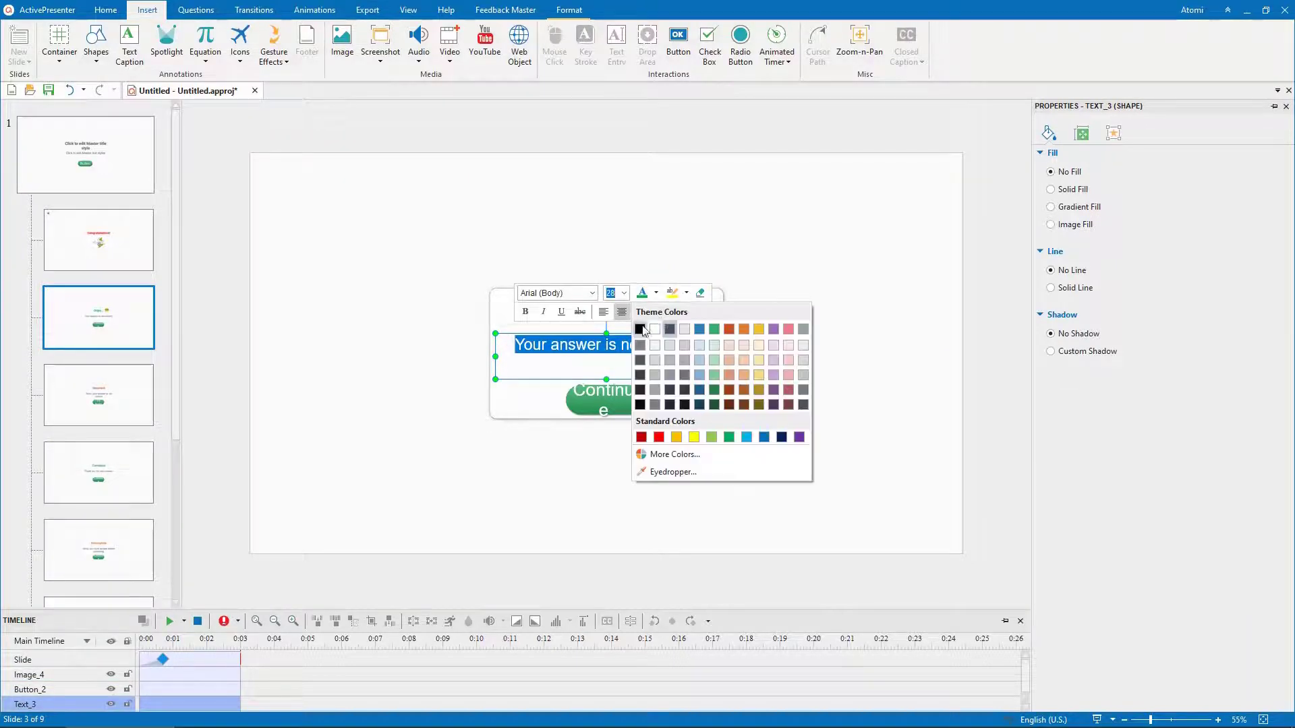
{"action": "left_click", "coordinate": [641, 328]}
{"action": "left_click", "coordinate": [640, 361]}
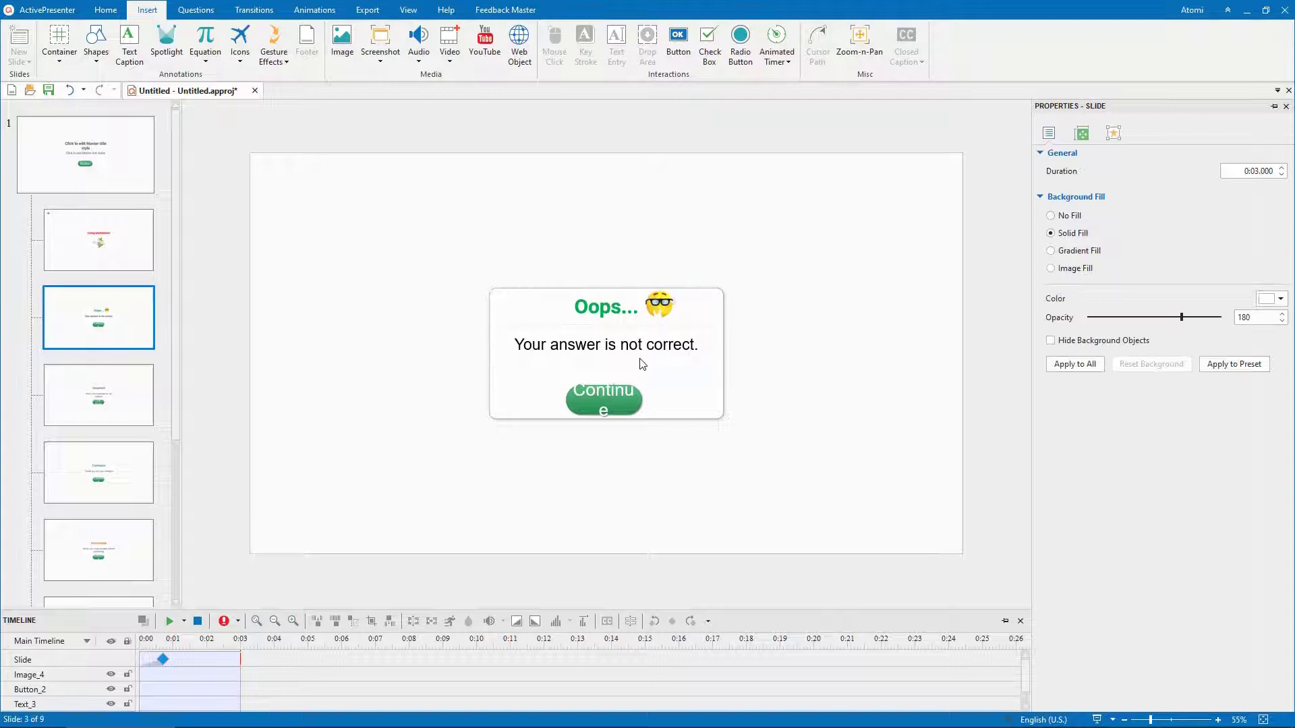
Widen the Continue button and relabel it 'Try Again'.
{"action": "left_click", "coordinate": [620, 398]}
{"action": "mouse_move", "coordinate": [639, 386]}
{"action": "left_mouse_down"}
{"action": "mouse_move", "coordinate": [653, 372]}
{"action": "mouse_move", "coordinate": [659, 393]}
{"action": "left_mouse_up"}
{"action": "double_click", "coordinate": [611, 395]}
{"action": "type", "text": "Try Again"}
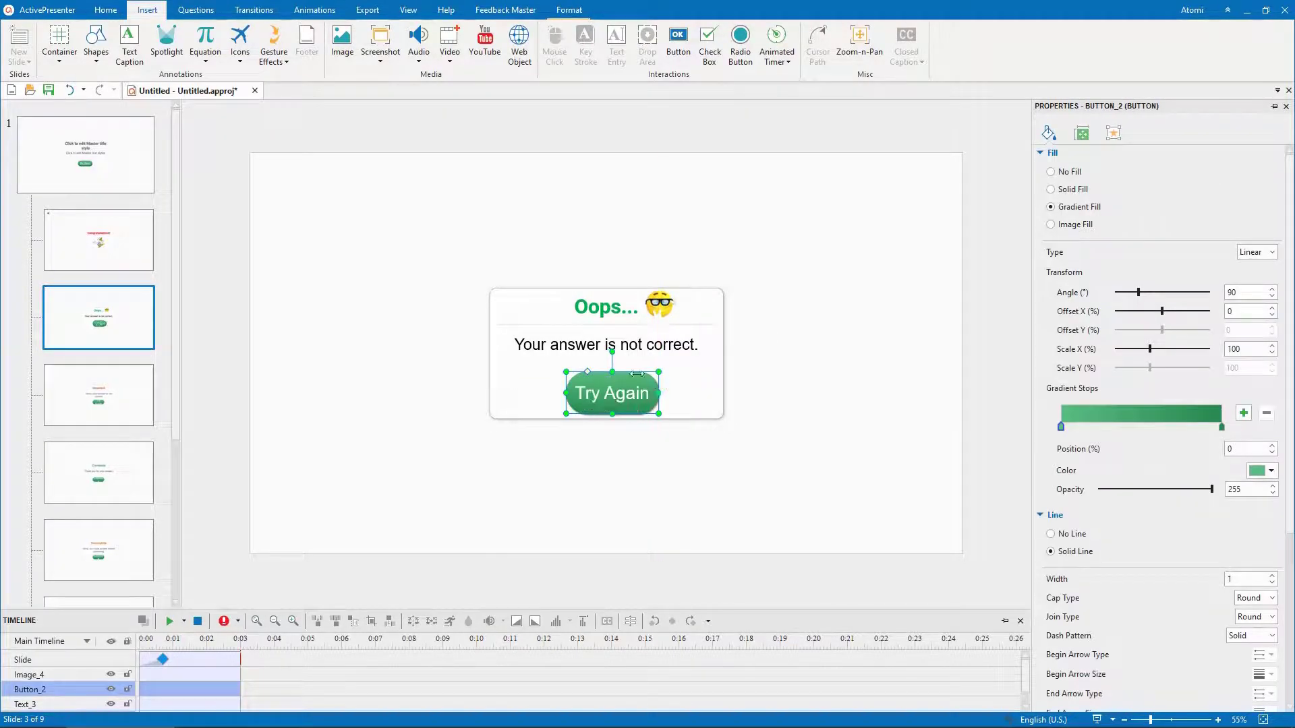
Add the built-in Incorrect 1 sound to the Incorrect feedback layer.
{"action": "left_click", "coordinate": [683, 377]}
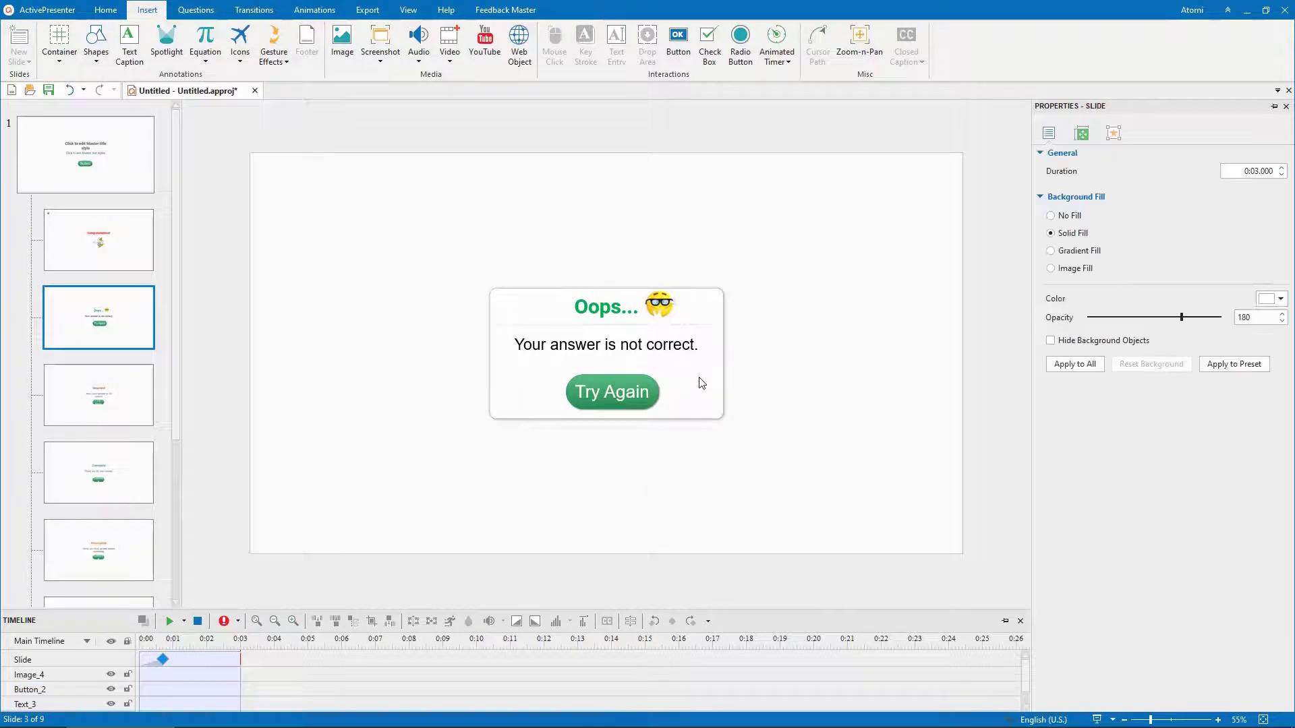
{"action": "left_click", "coordinate": [418, 44]}
{"action": "mouse_move", "coordinate": [471, 118]}
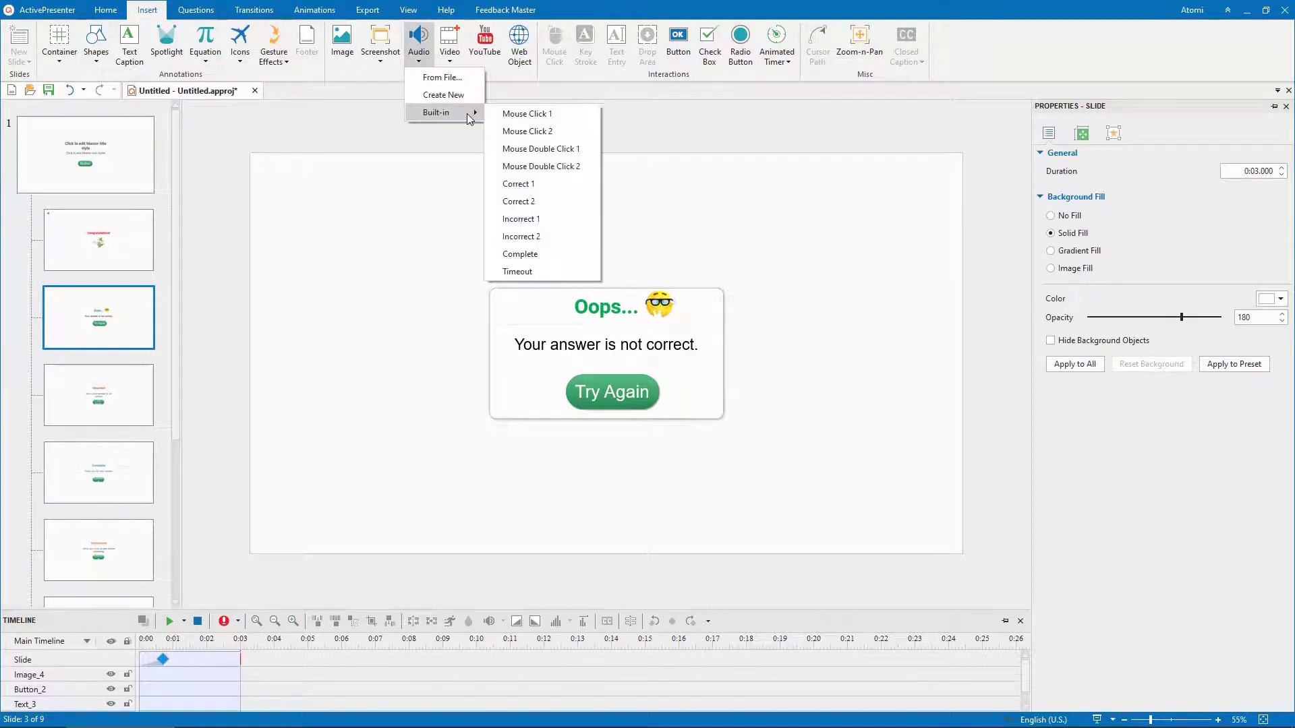
{"action": "left_click", "coordinate": [553, 220]}
Replace Try Again's Go Forward action with Hide Incorrect Feedback Layer and Restart Presentation.
{"action": "left_click", "coordinate": [621, 403]}
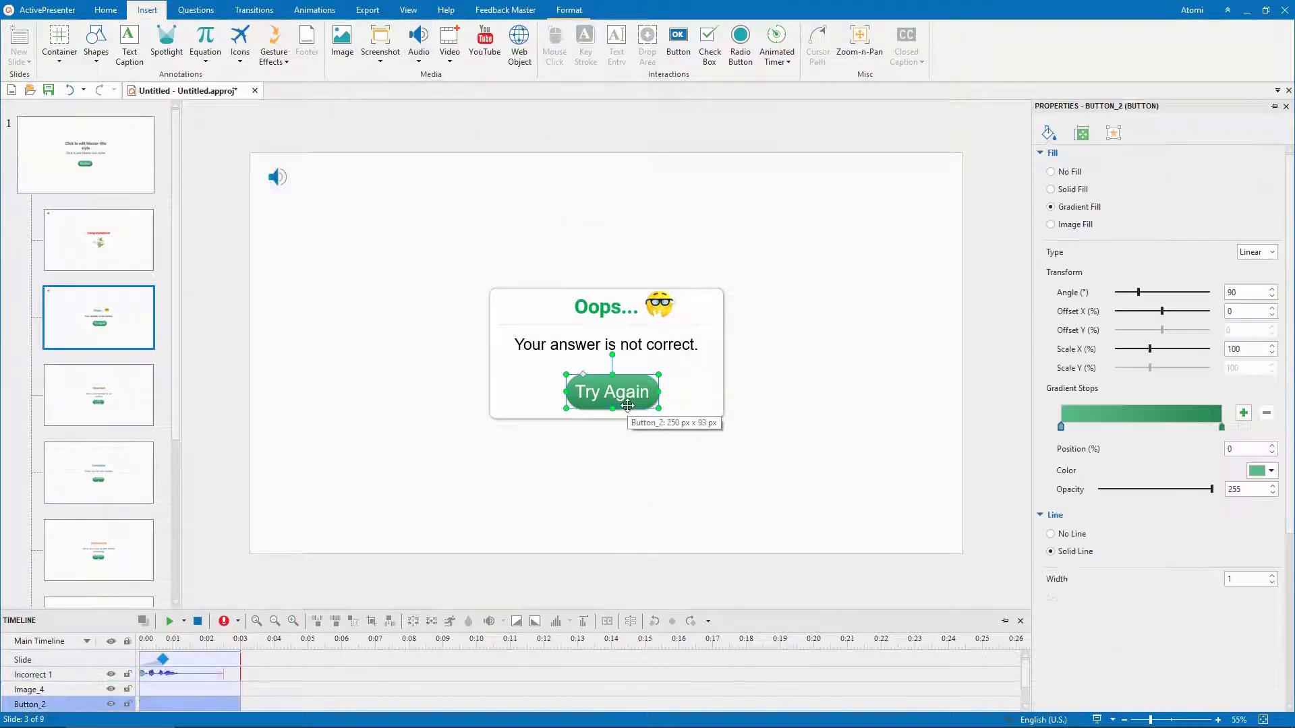
{"action": "left_click", "coordinate": [1113, 133]}
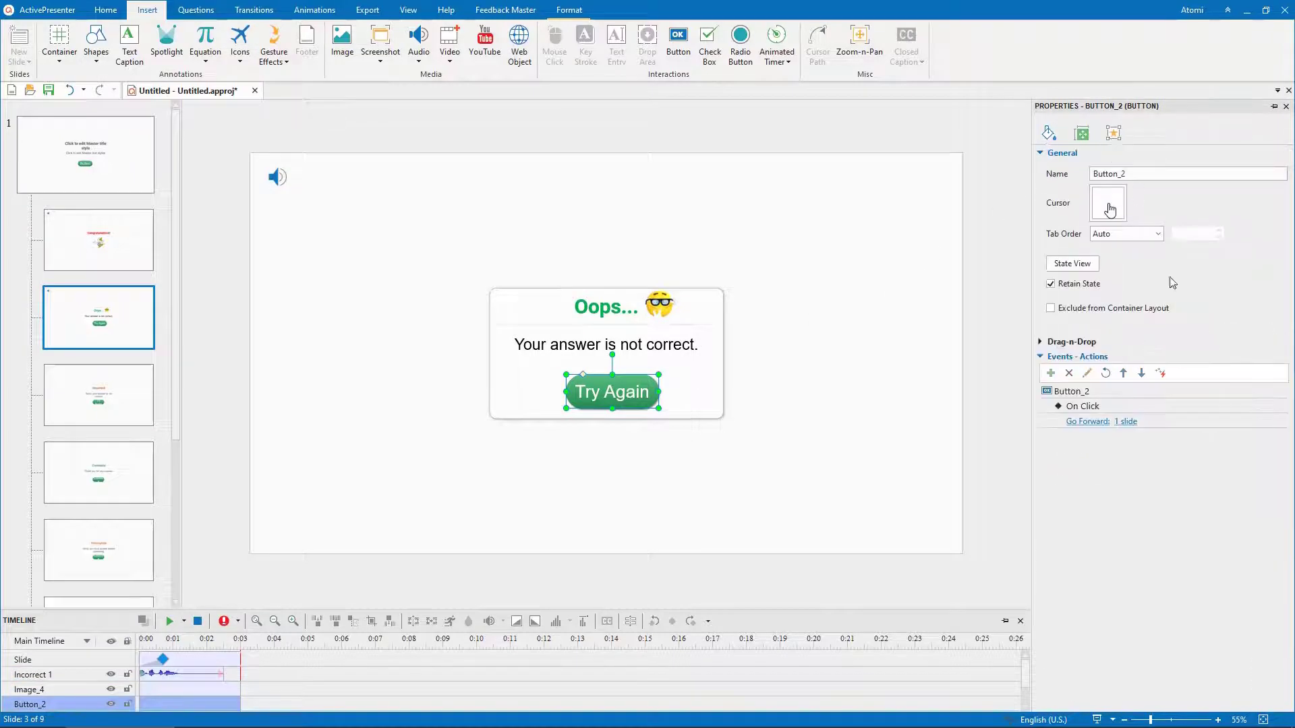
{"action": "left_click", "coordinate": [1262, 422]}
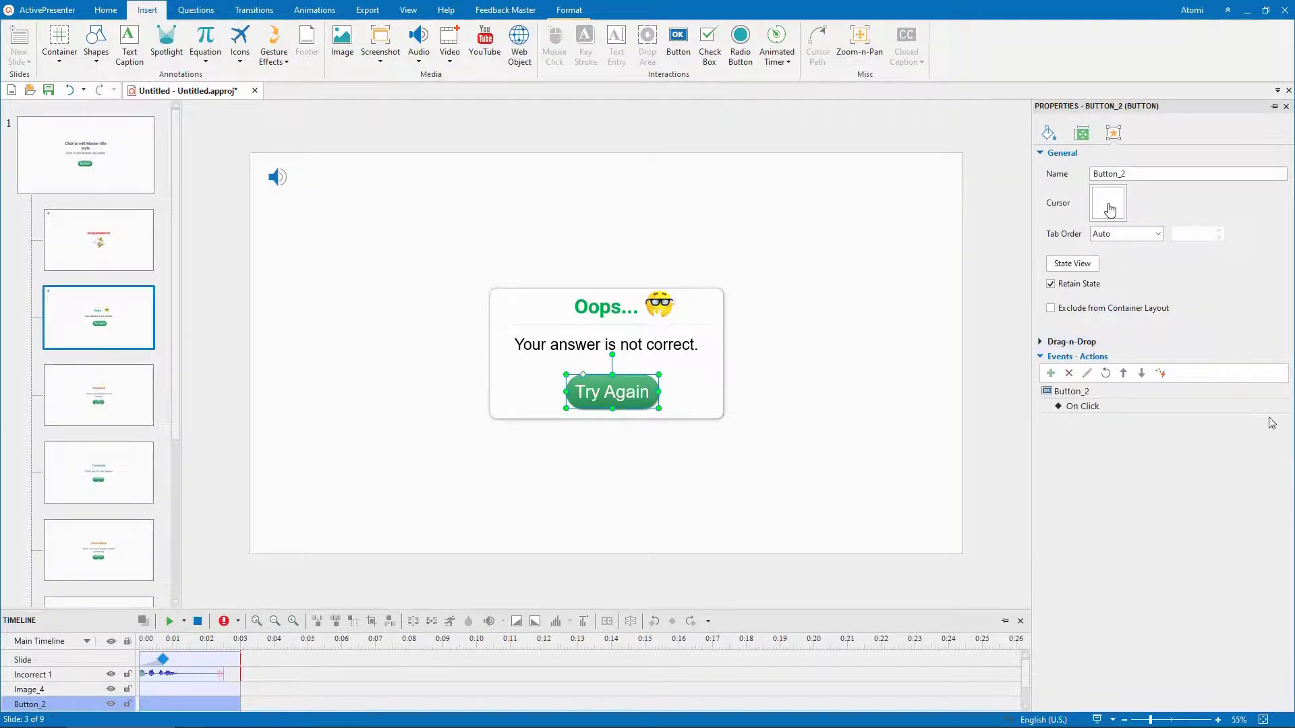
{"action": "left_click", "coordinate": [1276, 405]}
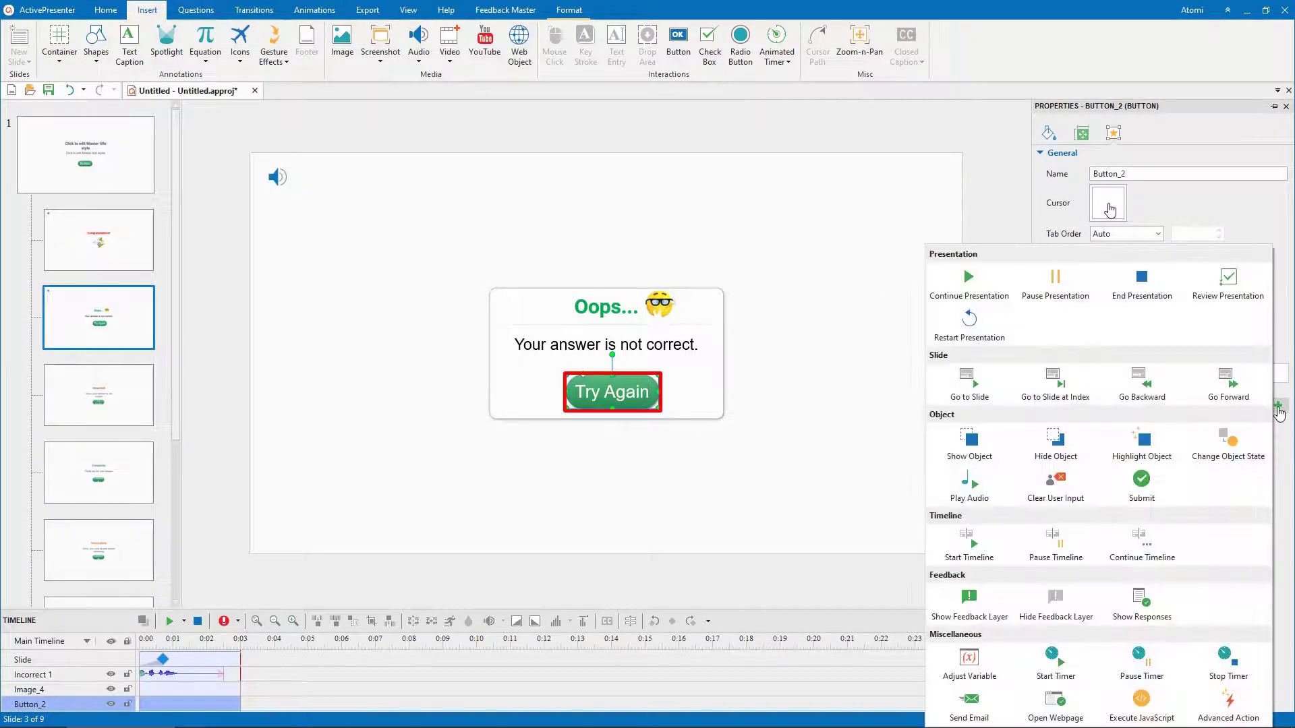
{"action": "left_click", "coordinate": [1057, 600]}
{"action": "left_click", "coordinate": [1278, 421]}
{"action": "left_click", "coordinate": [969, 327]}
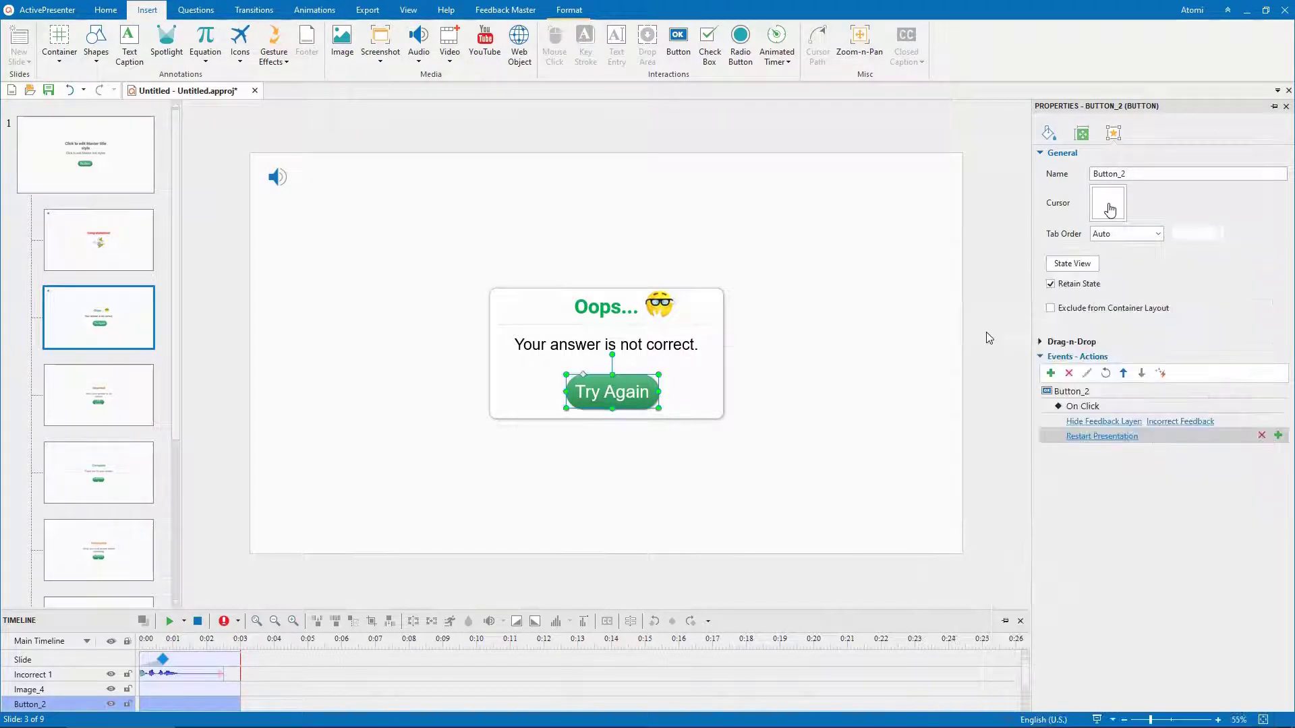
{"action": "left_click", "coordinate": [506, 9]}
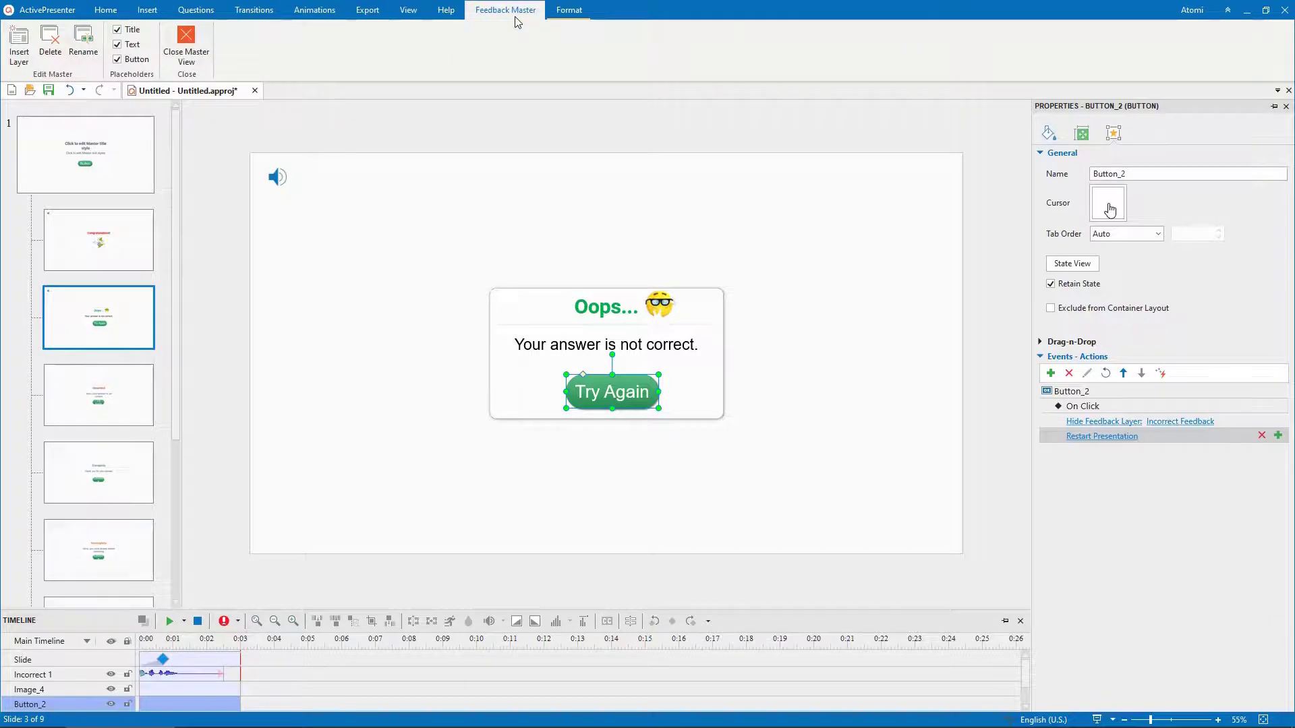
Close the feedback master view and launch the HTML5 preview of the game slide.
{"action": "left_click", "coordinate": [181, 45]}
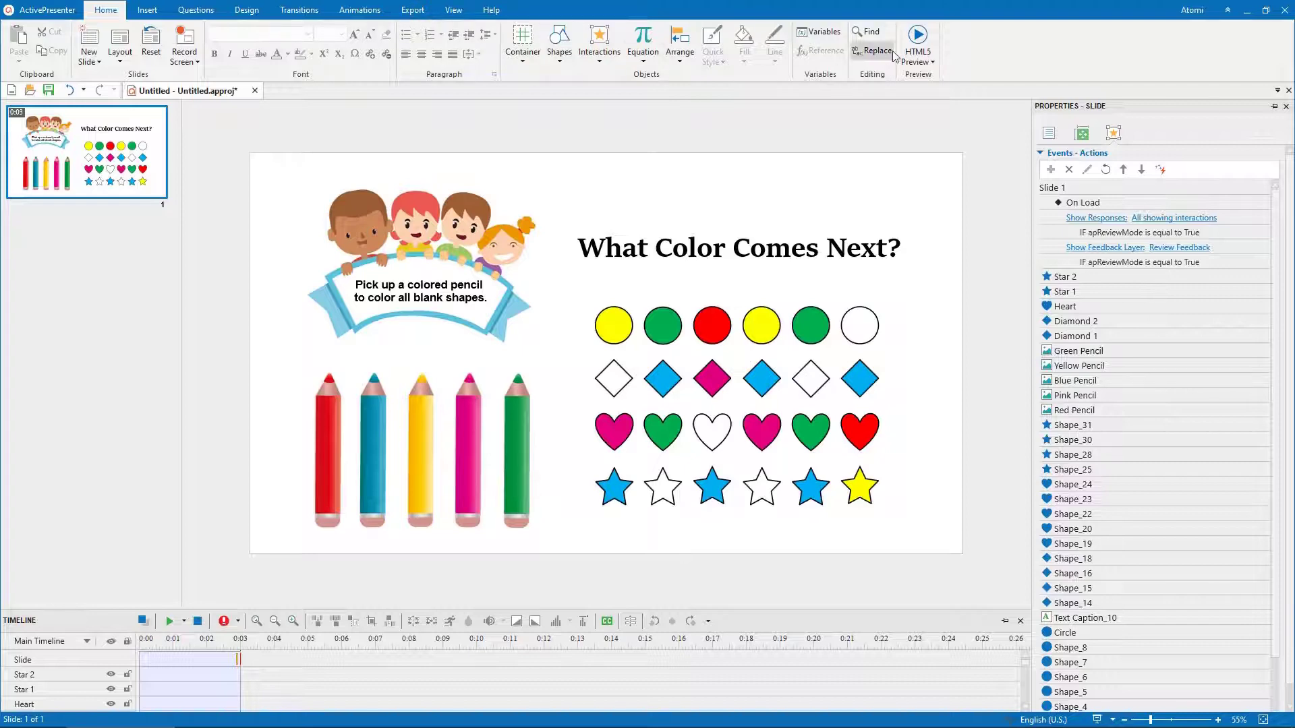
{"action": "left_click", "coordinate": [917, 41]}
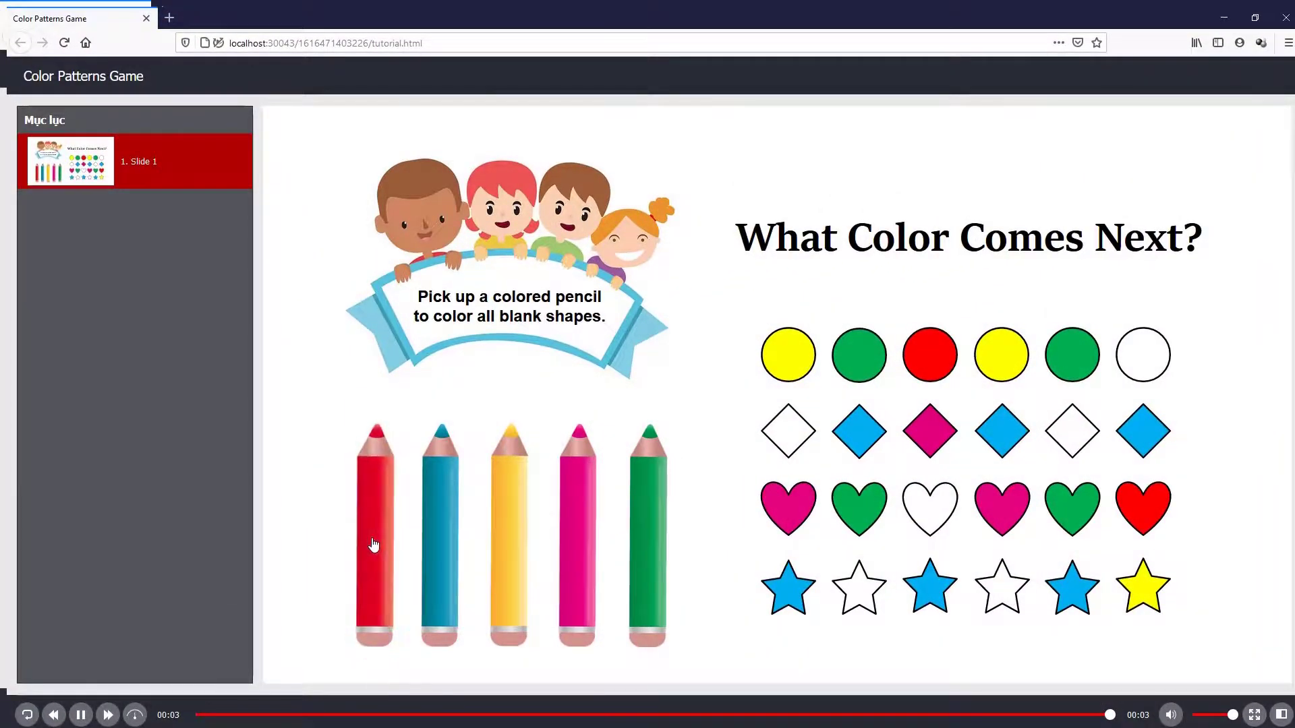
Color the blank circle and heart red, both diamonds pink, and the two blank stars yellow.
{"action": "left_click", "coordinate": [1153, 369]}
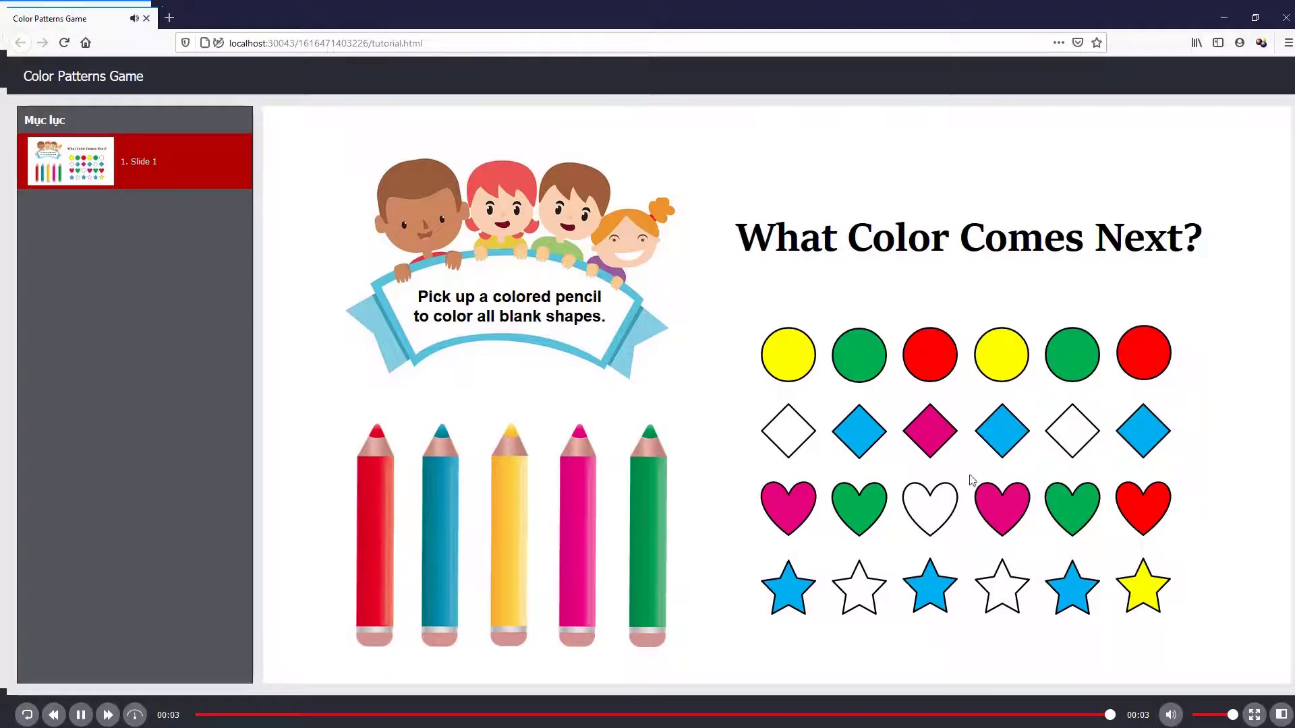
{"action": "left_click", "coordinate": [929, 514]}
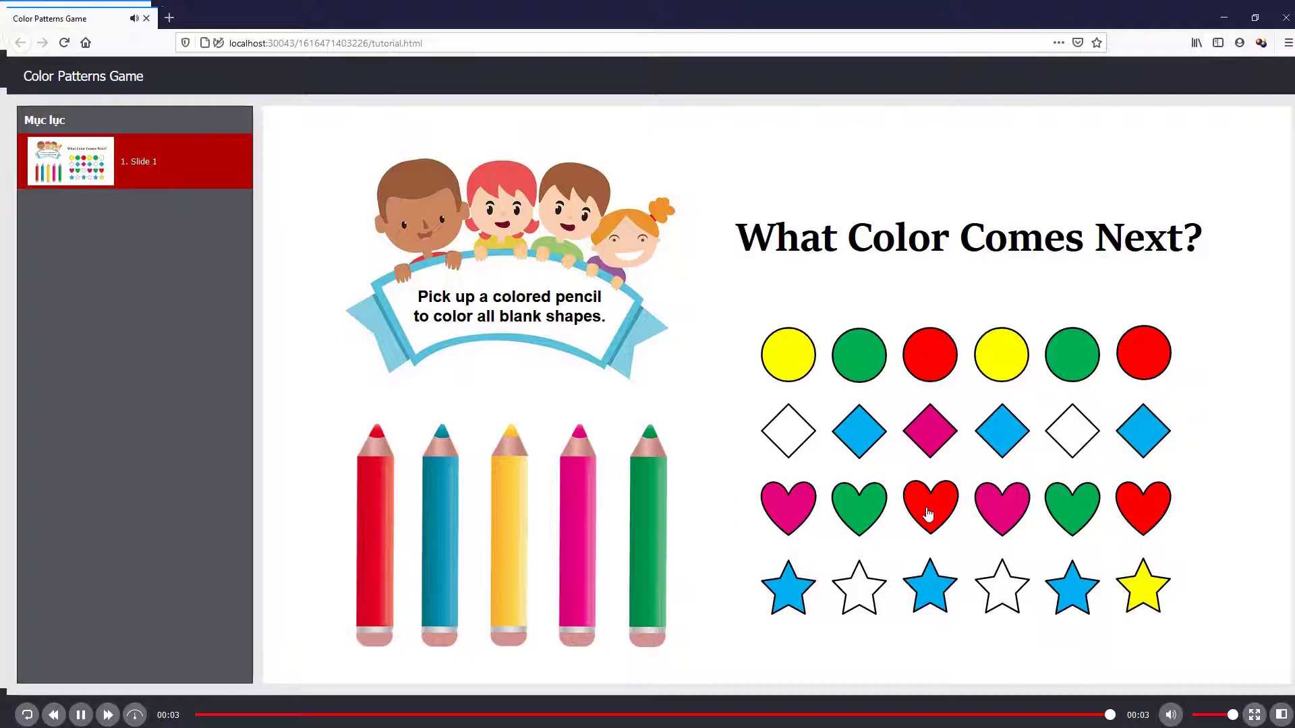
{"action": "left_click", "coordinate": [583, 559]}
{"action": "left_click", "coordinate": [801, 442]}
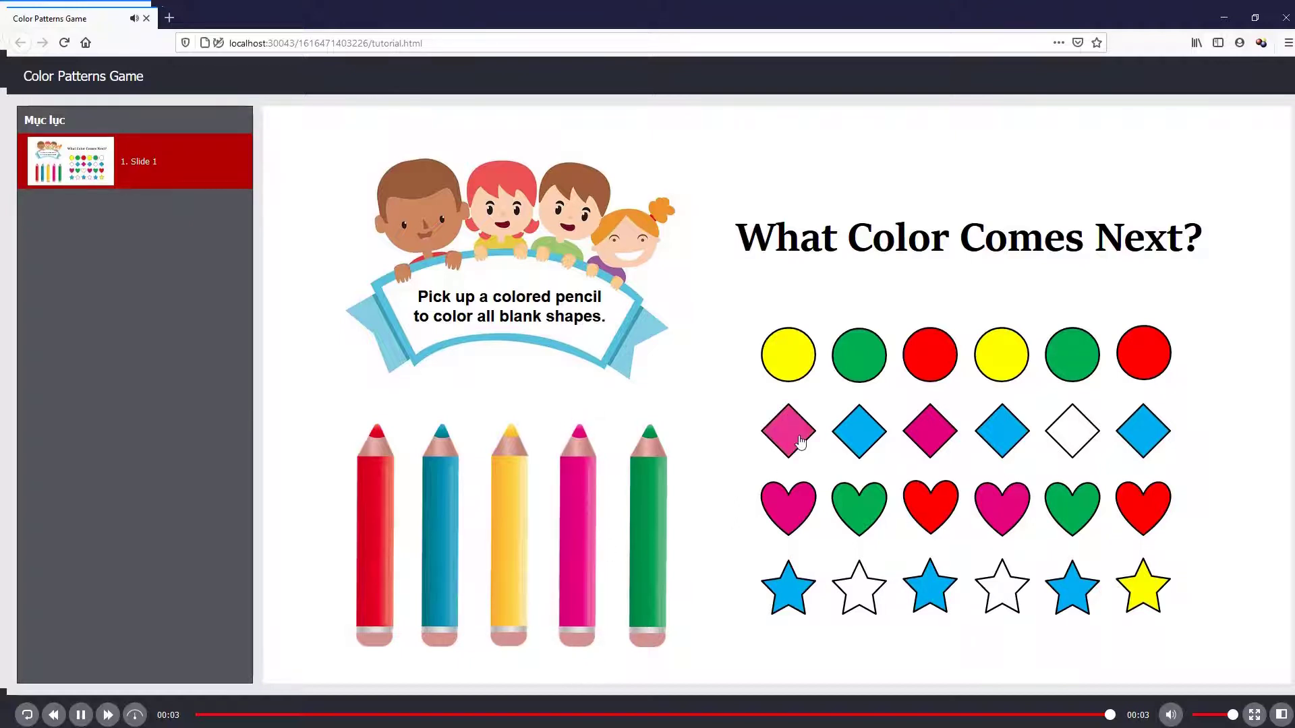
{"action": "left_click", "coordinate": [1059, 442]}
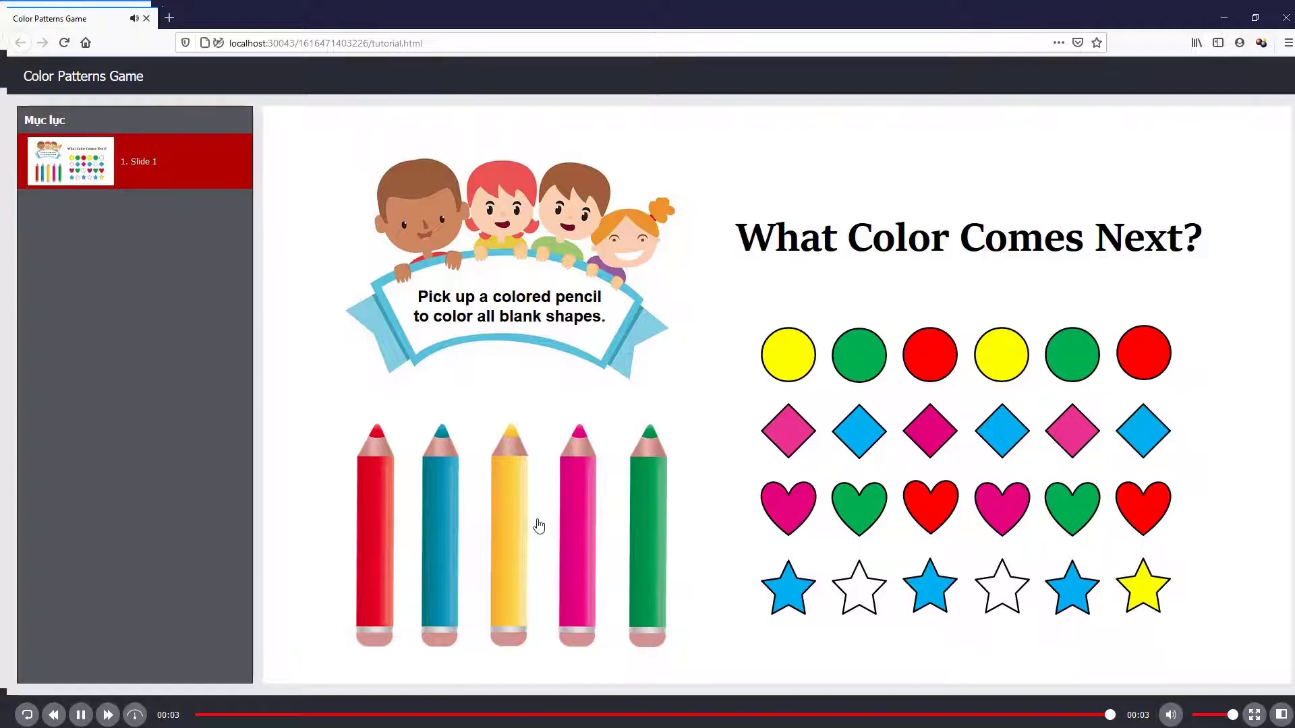
{"action": "left_click", "coordinate": [512, 528]}
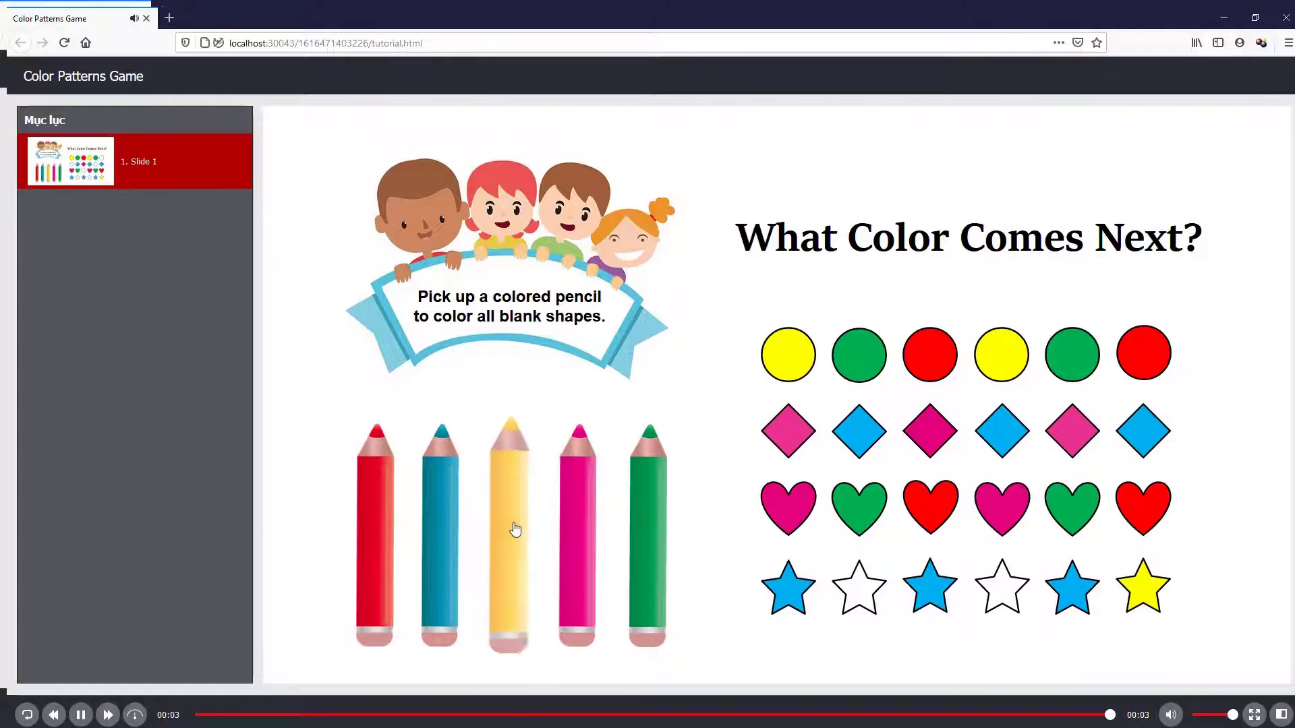
{"action": "left_click", "coordinate": [865, 601]}
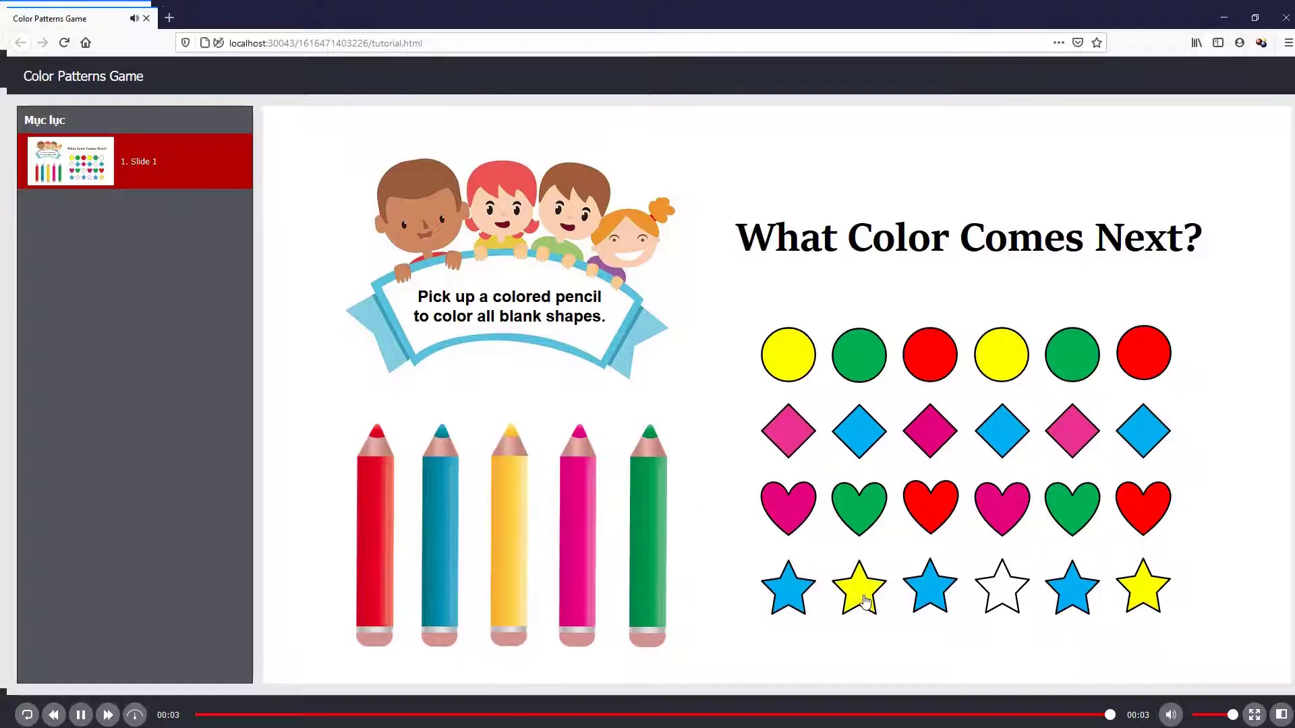
{"action": "left_click", "coordinate": [995, 601]}
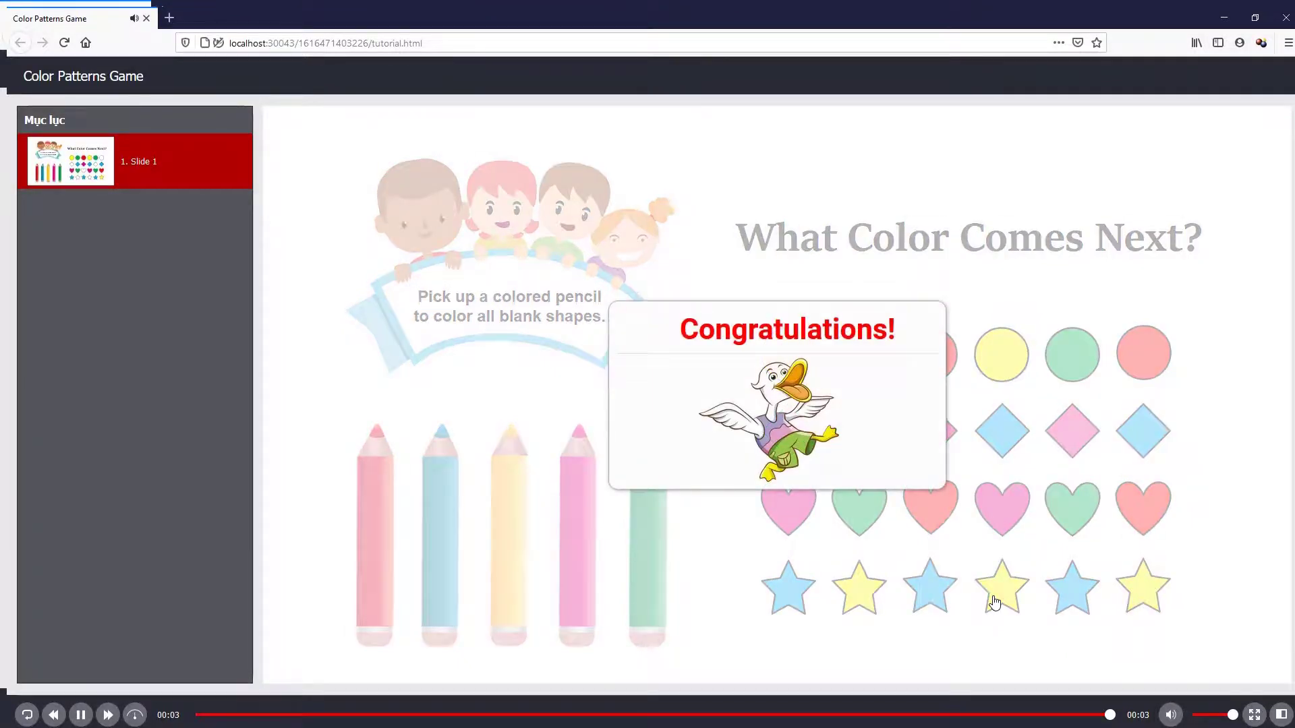